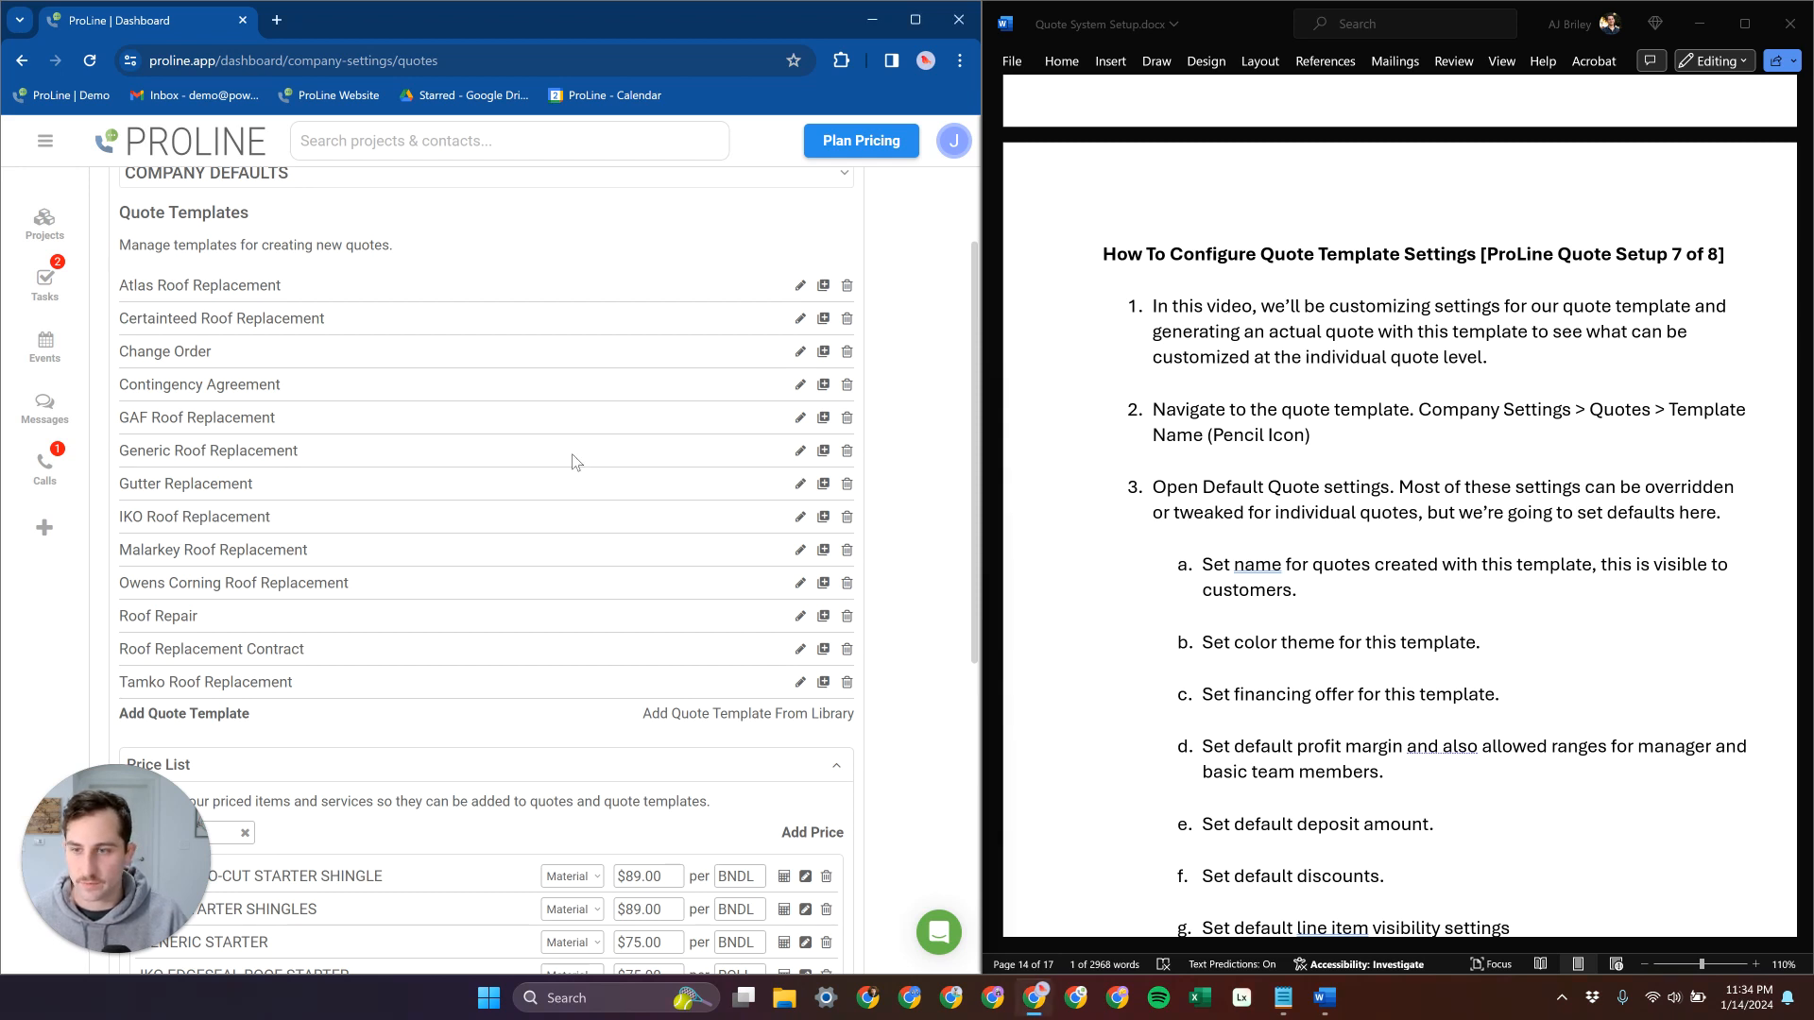
# - Open the Generic Roof Replacement quote template for editing and expand its Default Quote Settings
pyautogui.click(799, 450)
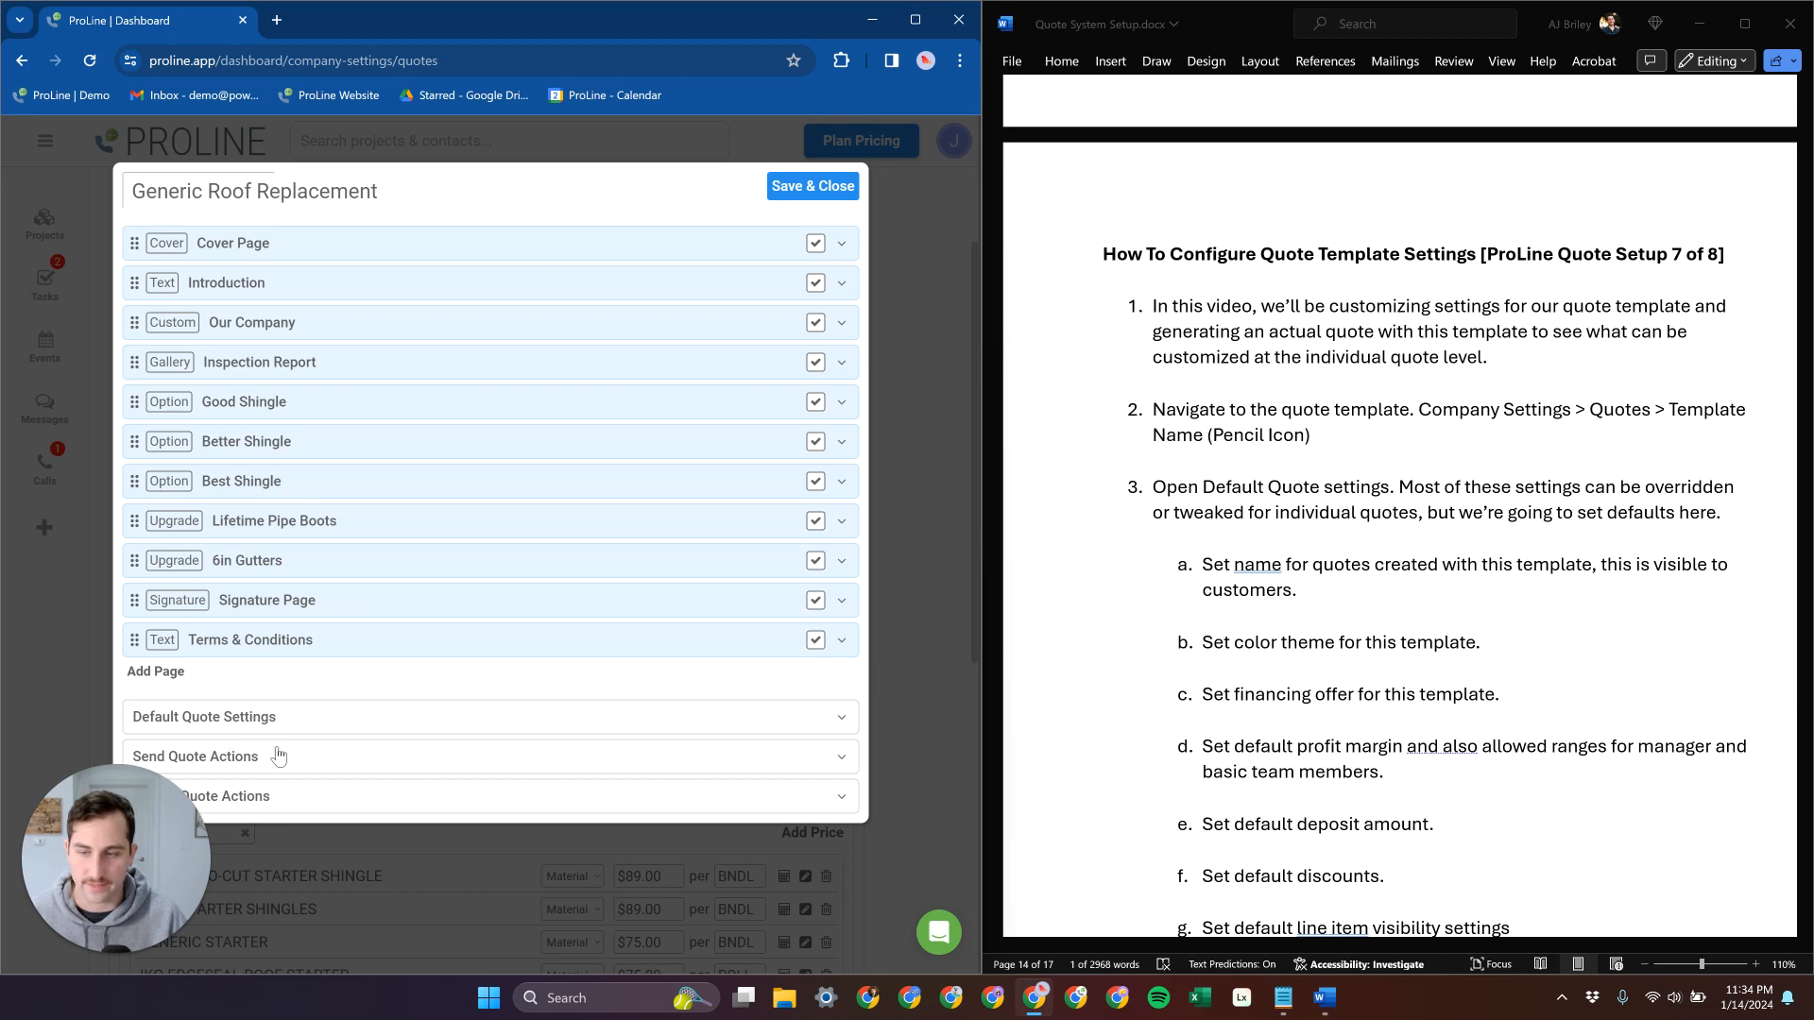
pyautogui.moveTo(189, 813); pyautogui.dragTo(961, 136)
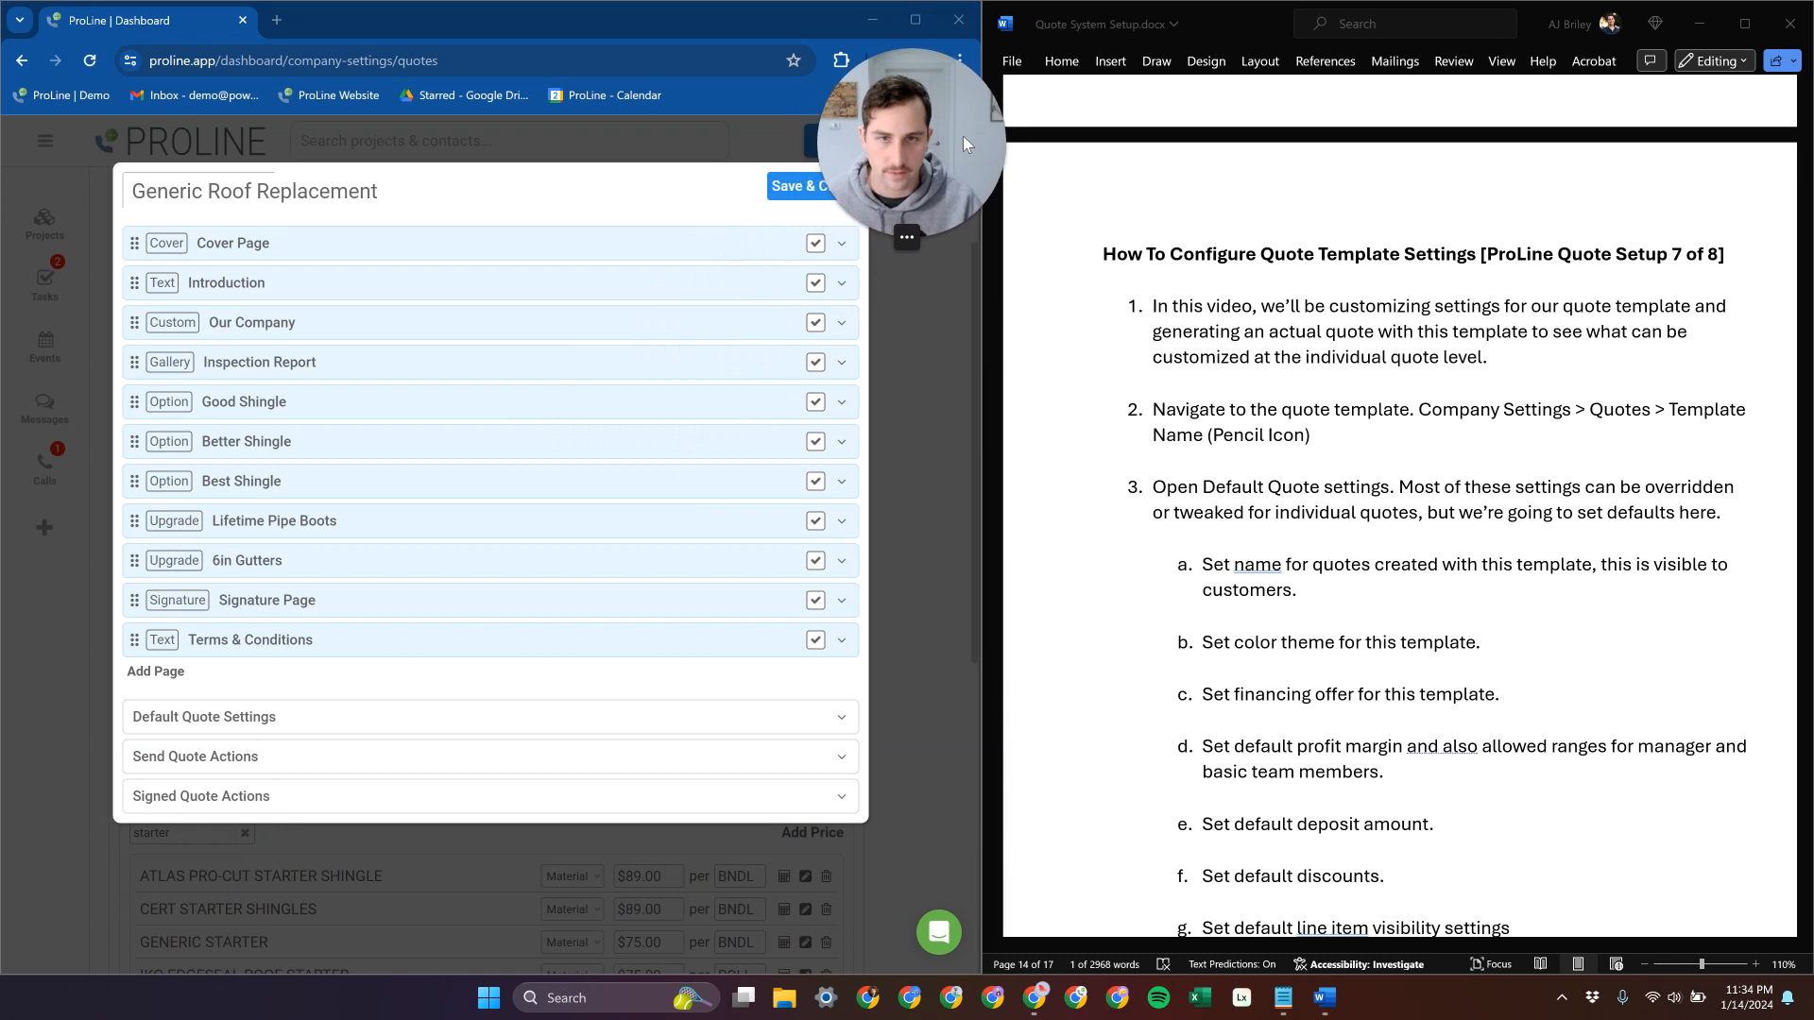
pyautogui.click(411, 716)
pyautogui.scroll(-6, 454, 704)
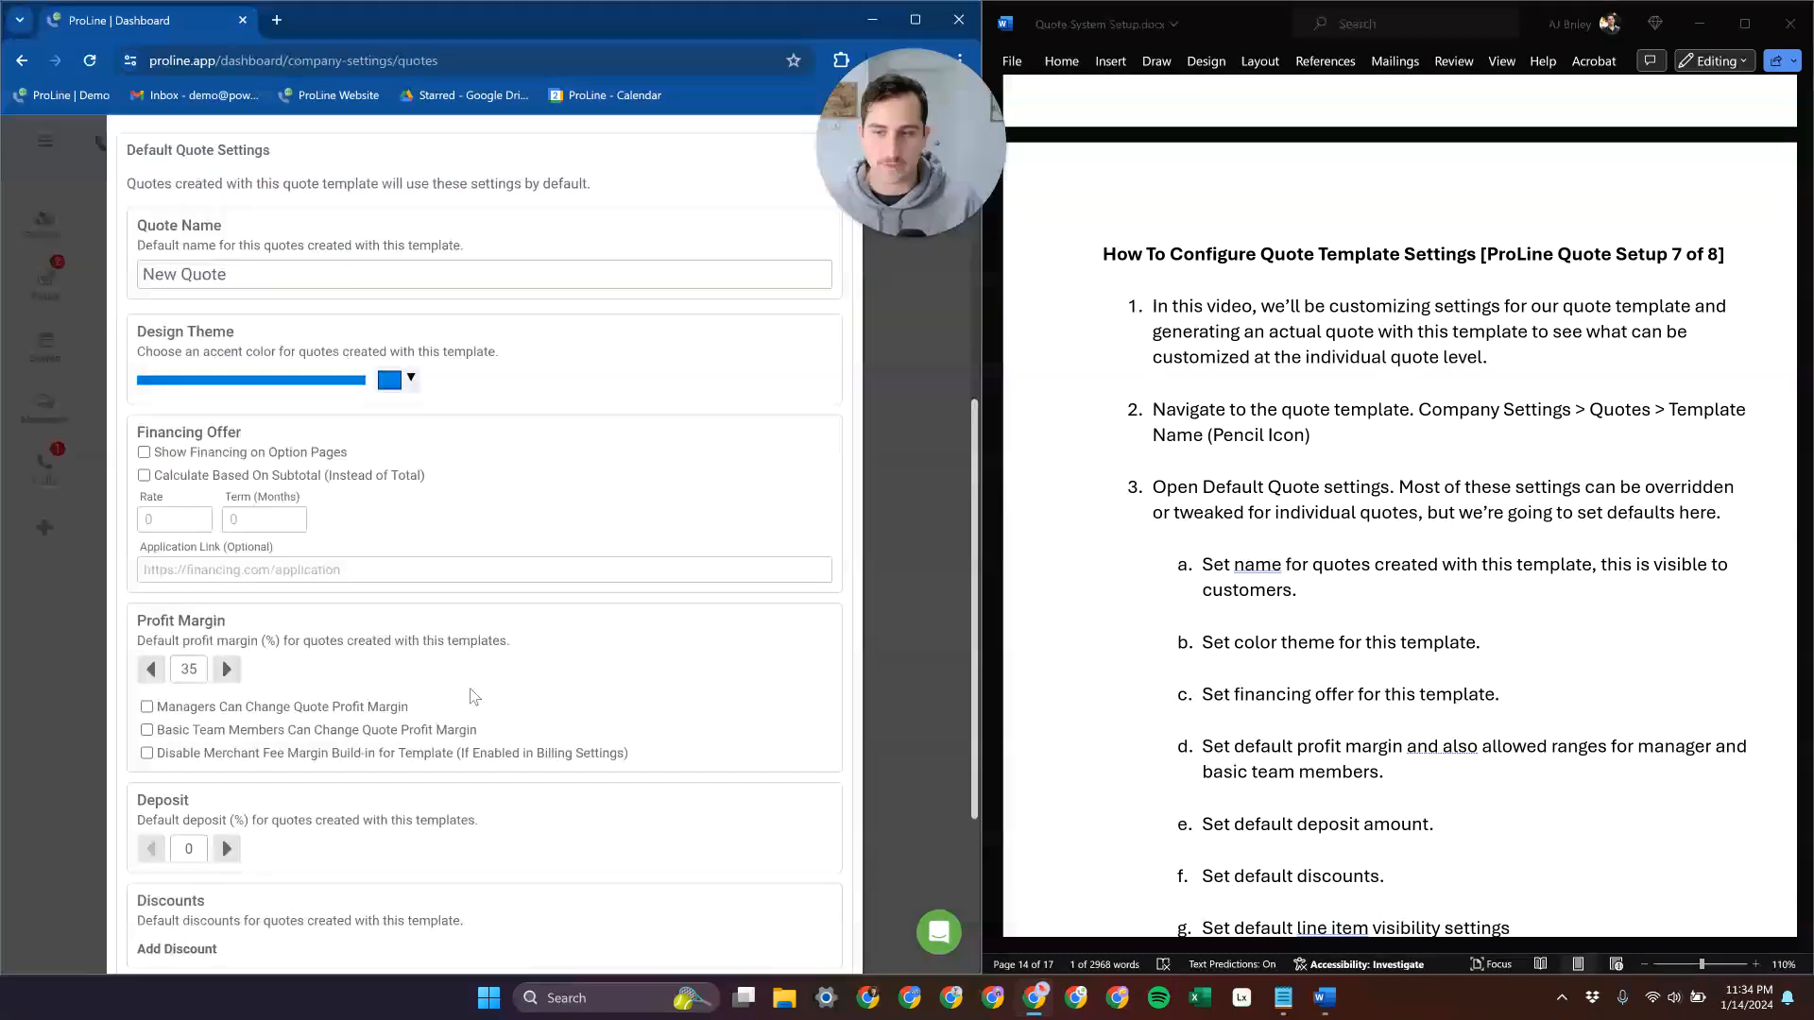
pyautogui.scroll(1, 474, 696)
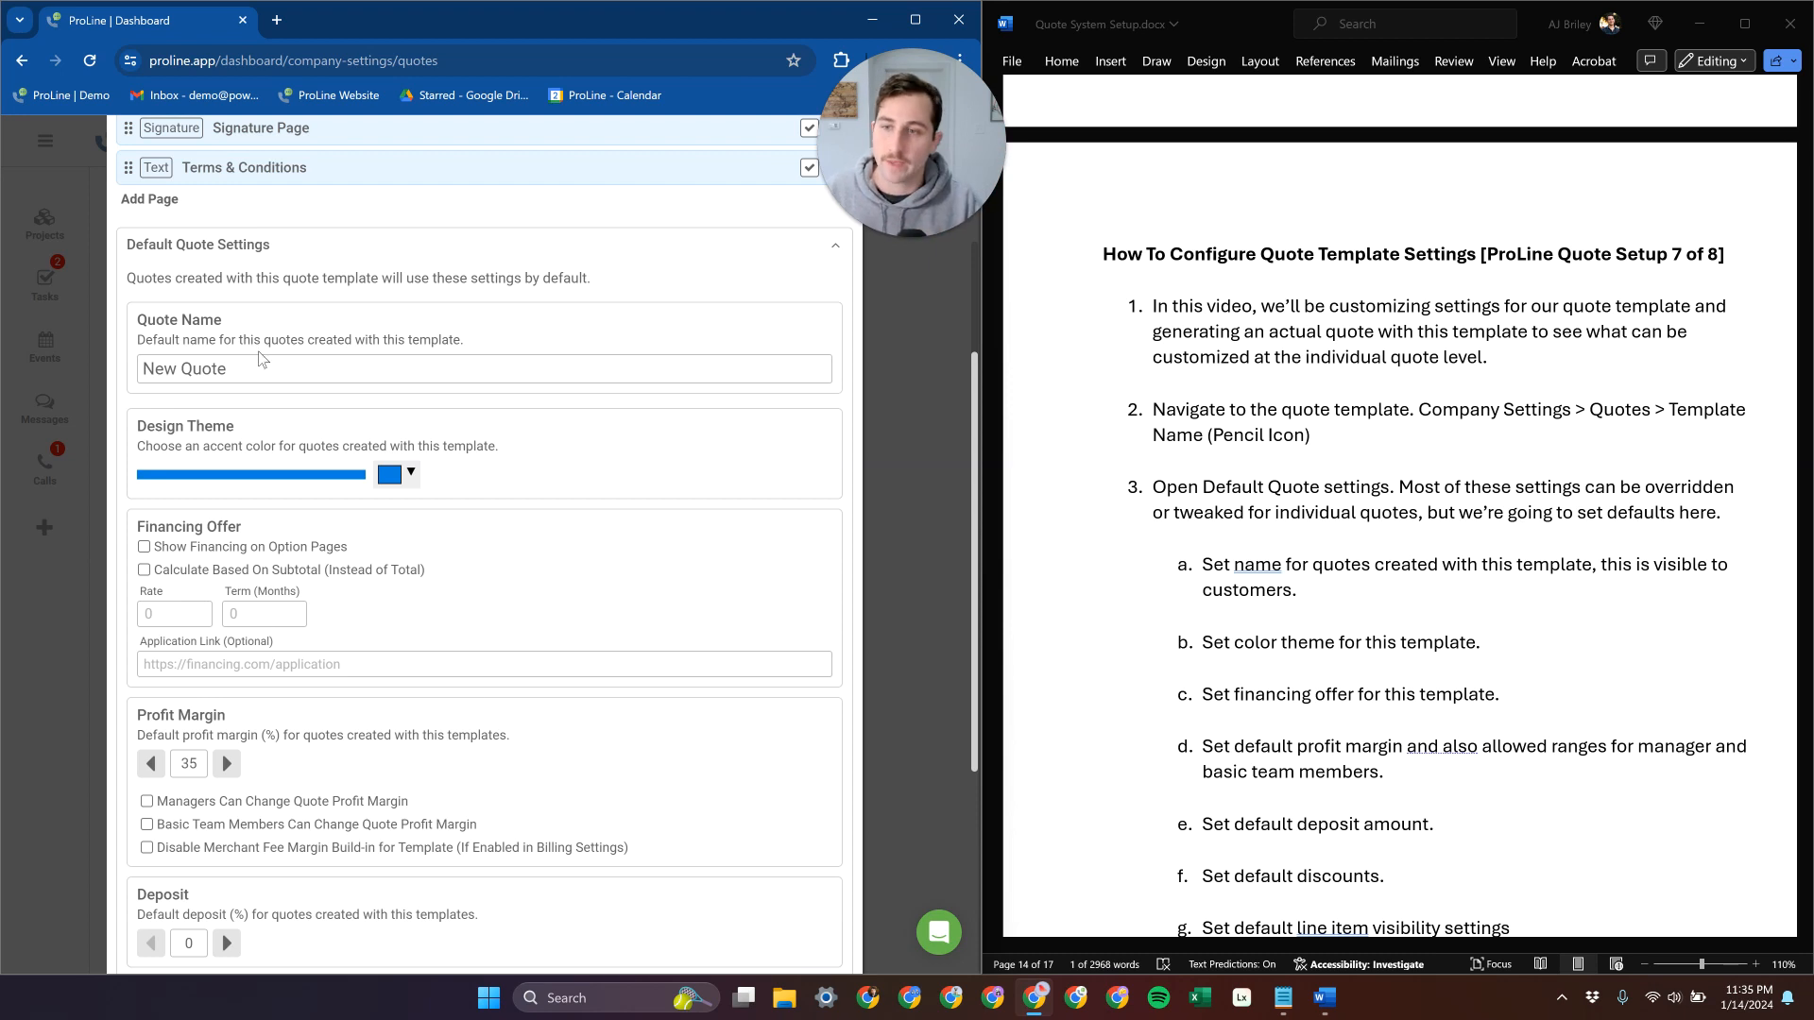
# - Set the default quote name for this template to "Roof Replacement"
pyautogui.moveTo(242, 367); pyautogui.dragTo(135, 366)
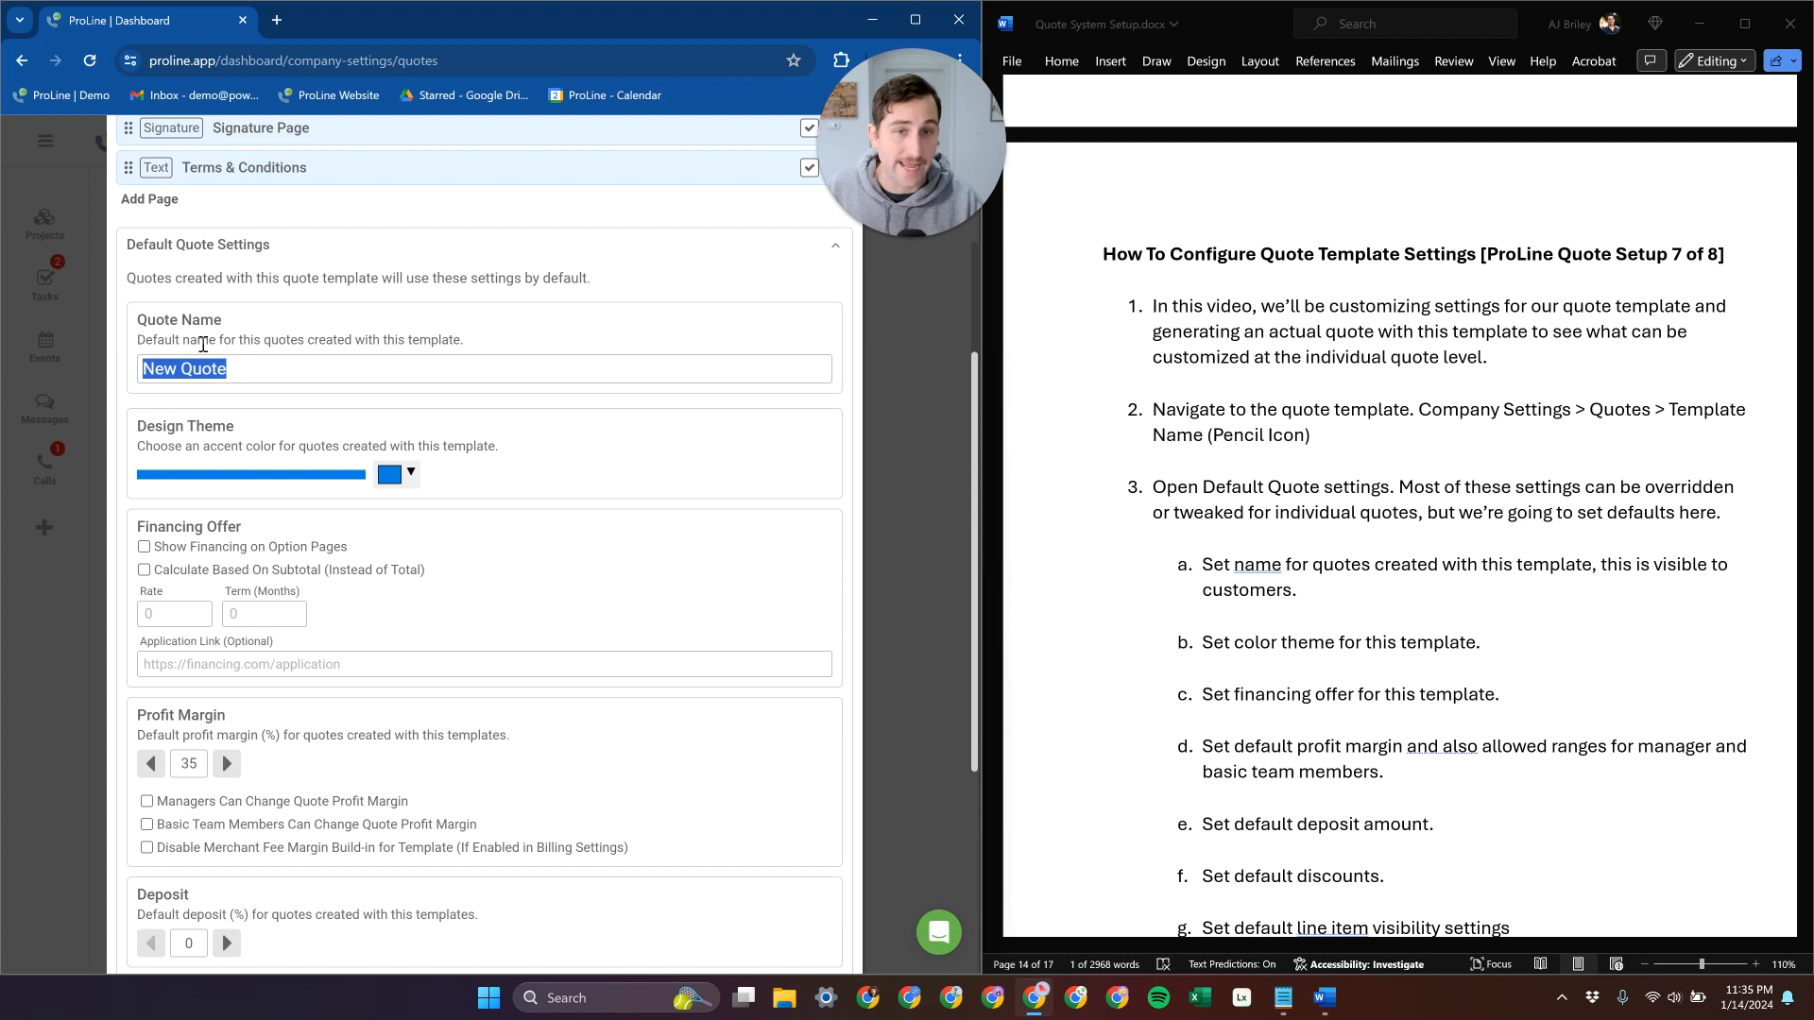
pyautogui.scroll(1, 209, 346)
pyautogui.scroll(5, 209, 345)
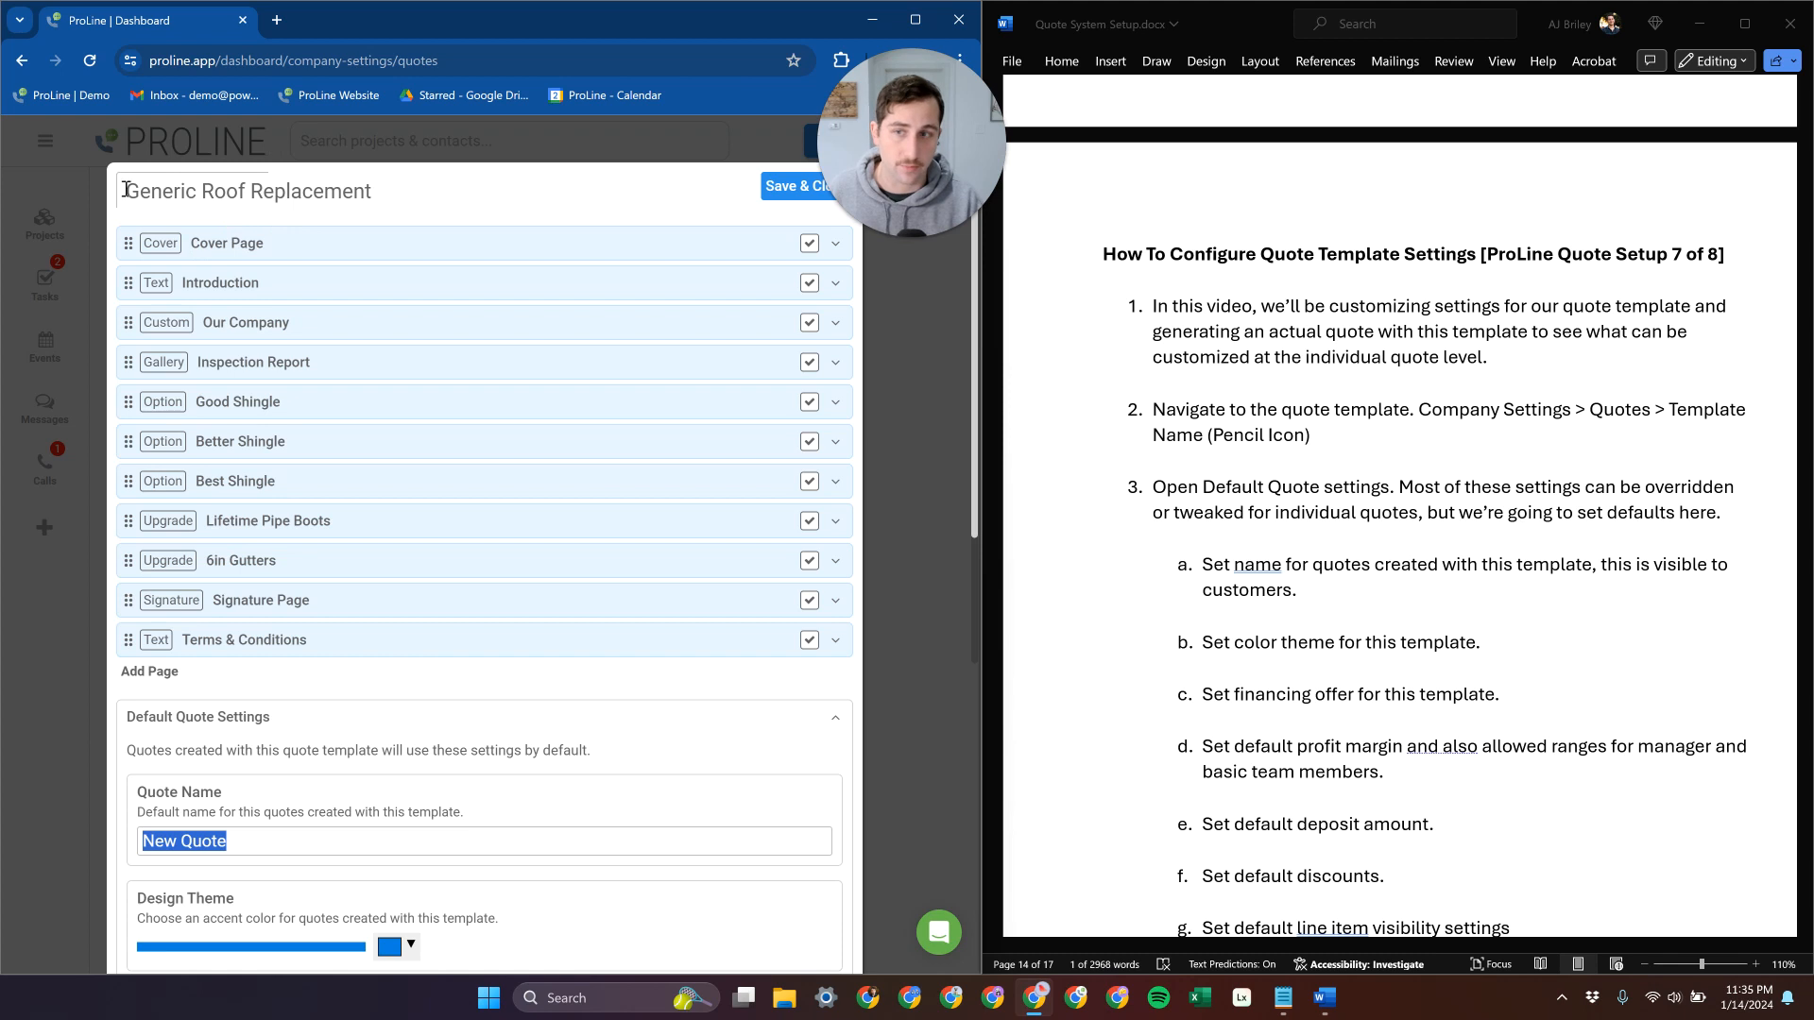
pyautogui.scroll(-5, 289, 411)
pyautogui.click(272, 461)
pyautogui.moveTo(272, 461); pyautogui.dragTo(142, 461)
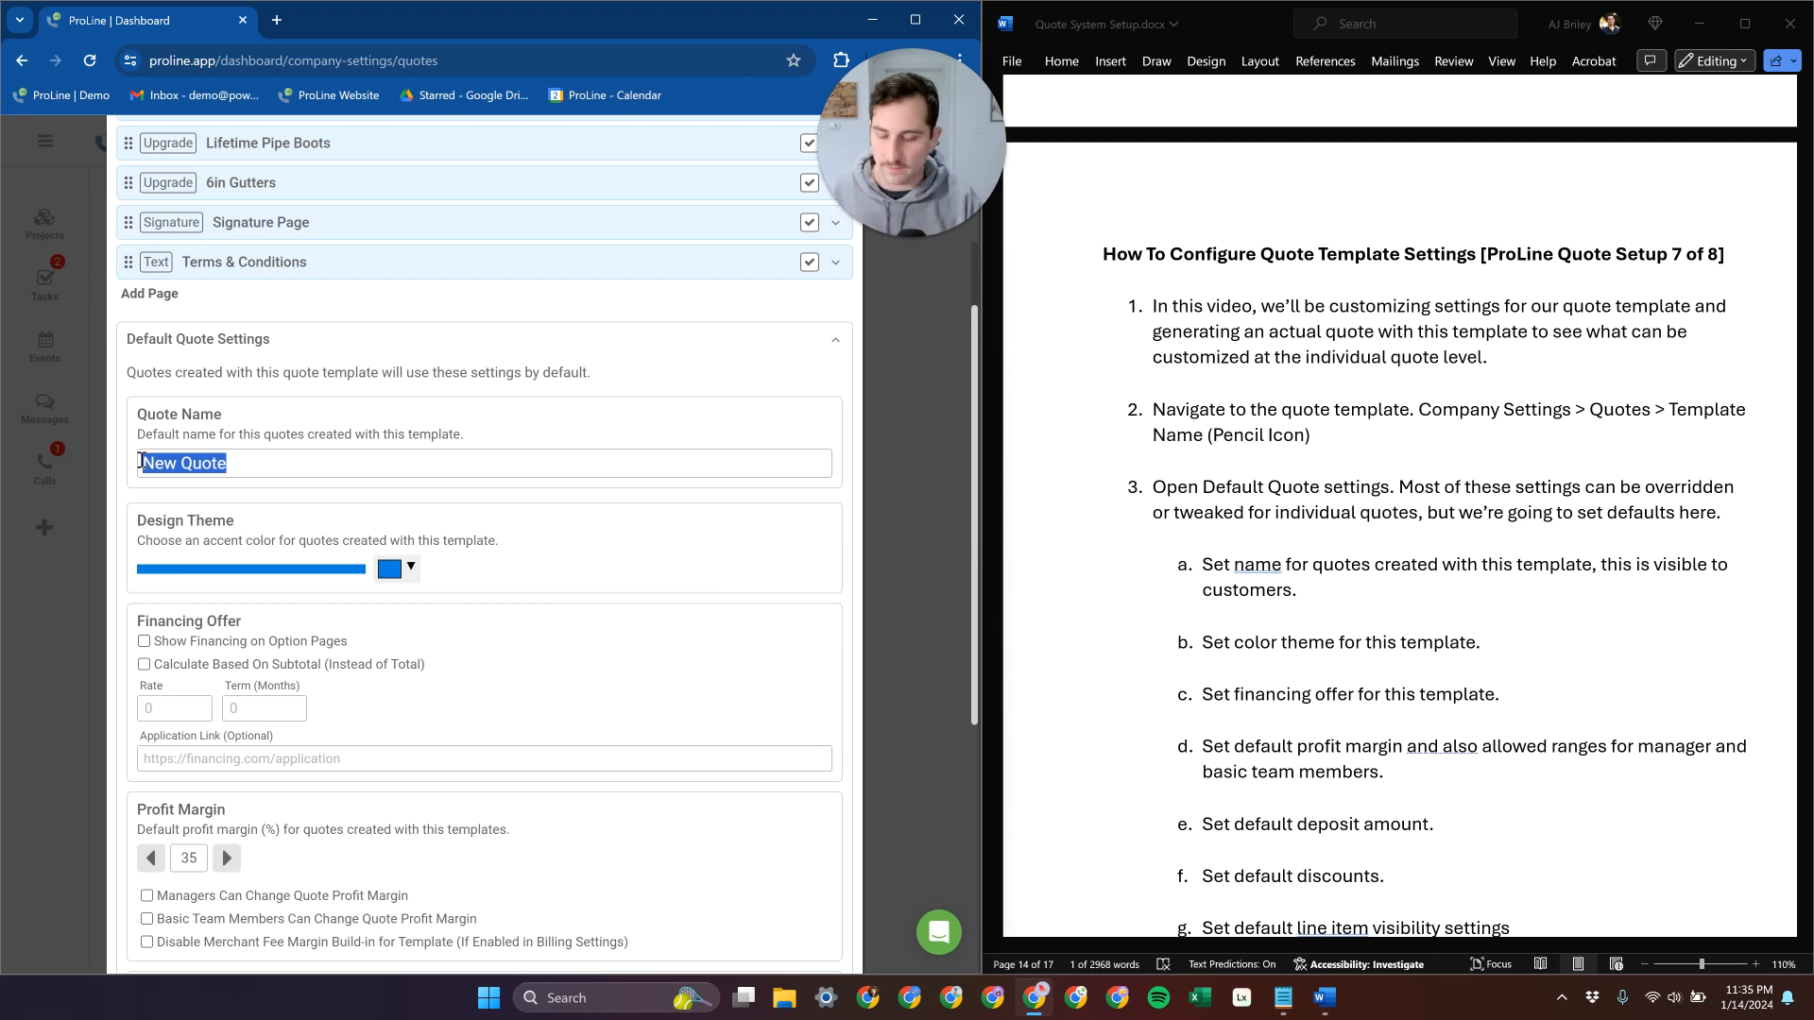
pyautogui.write('Roof ')
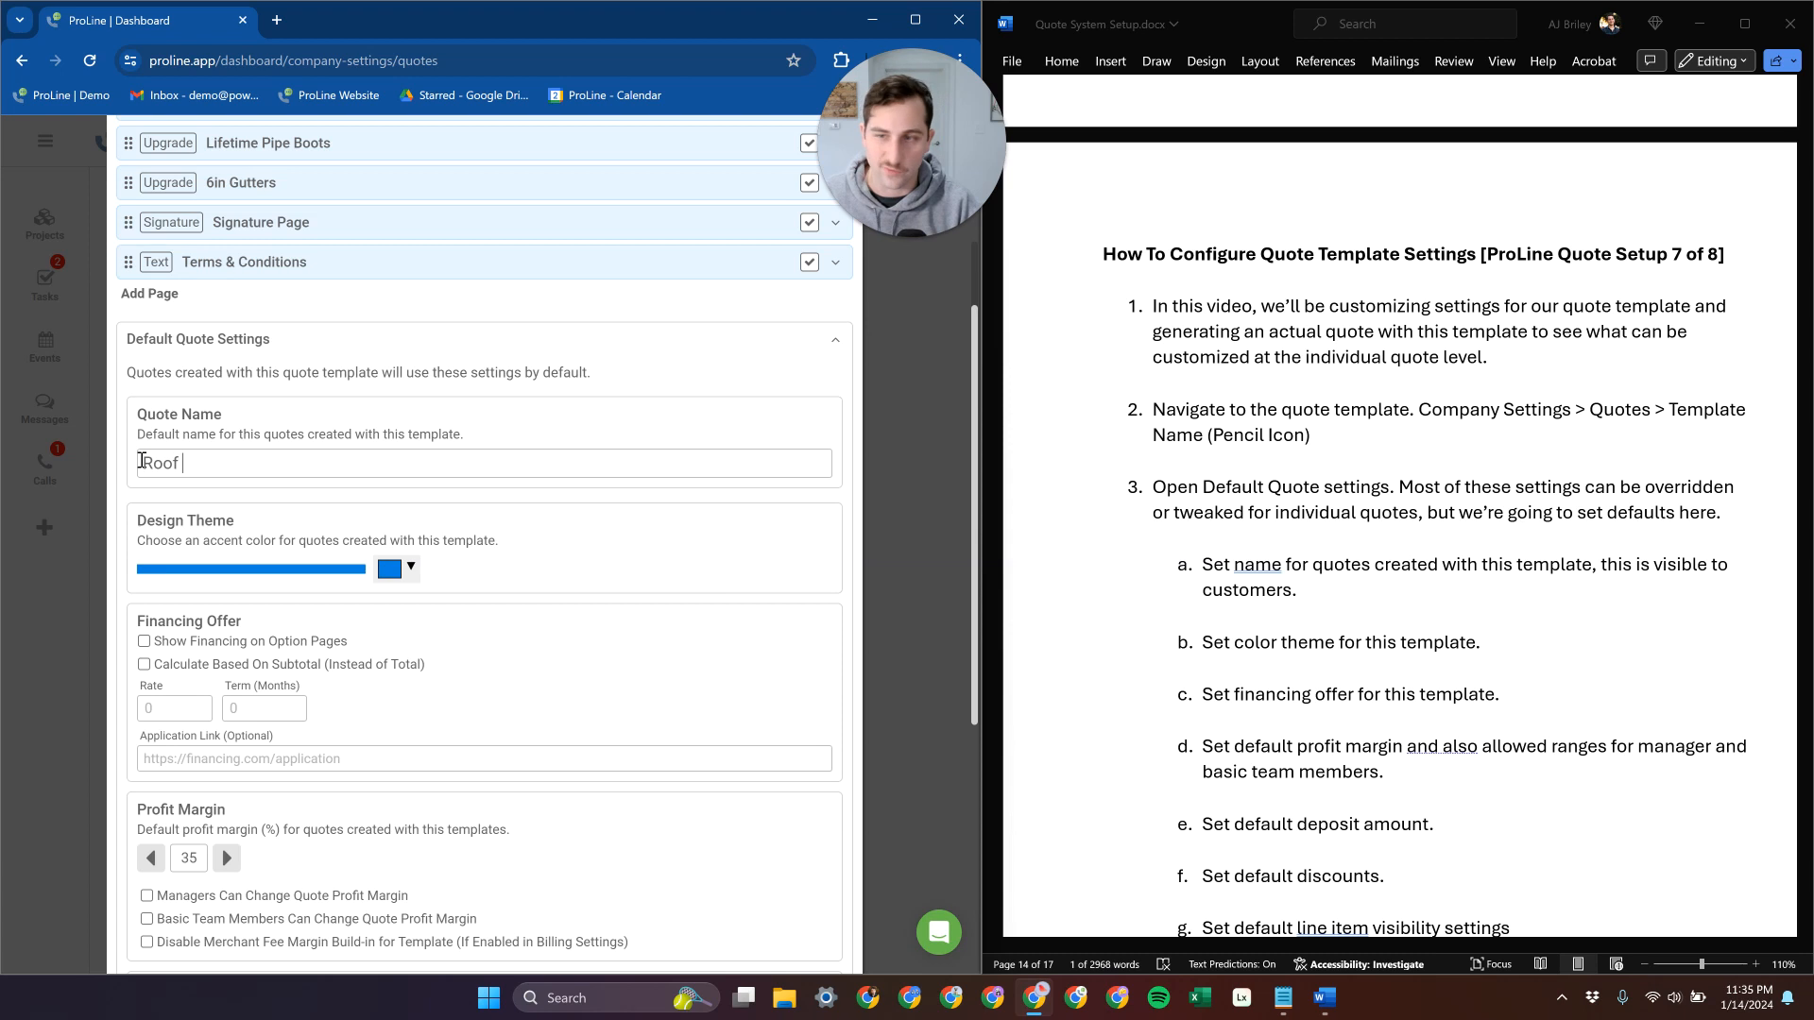
pyautogui.write('Replacement')
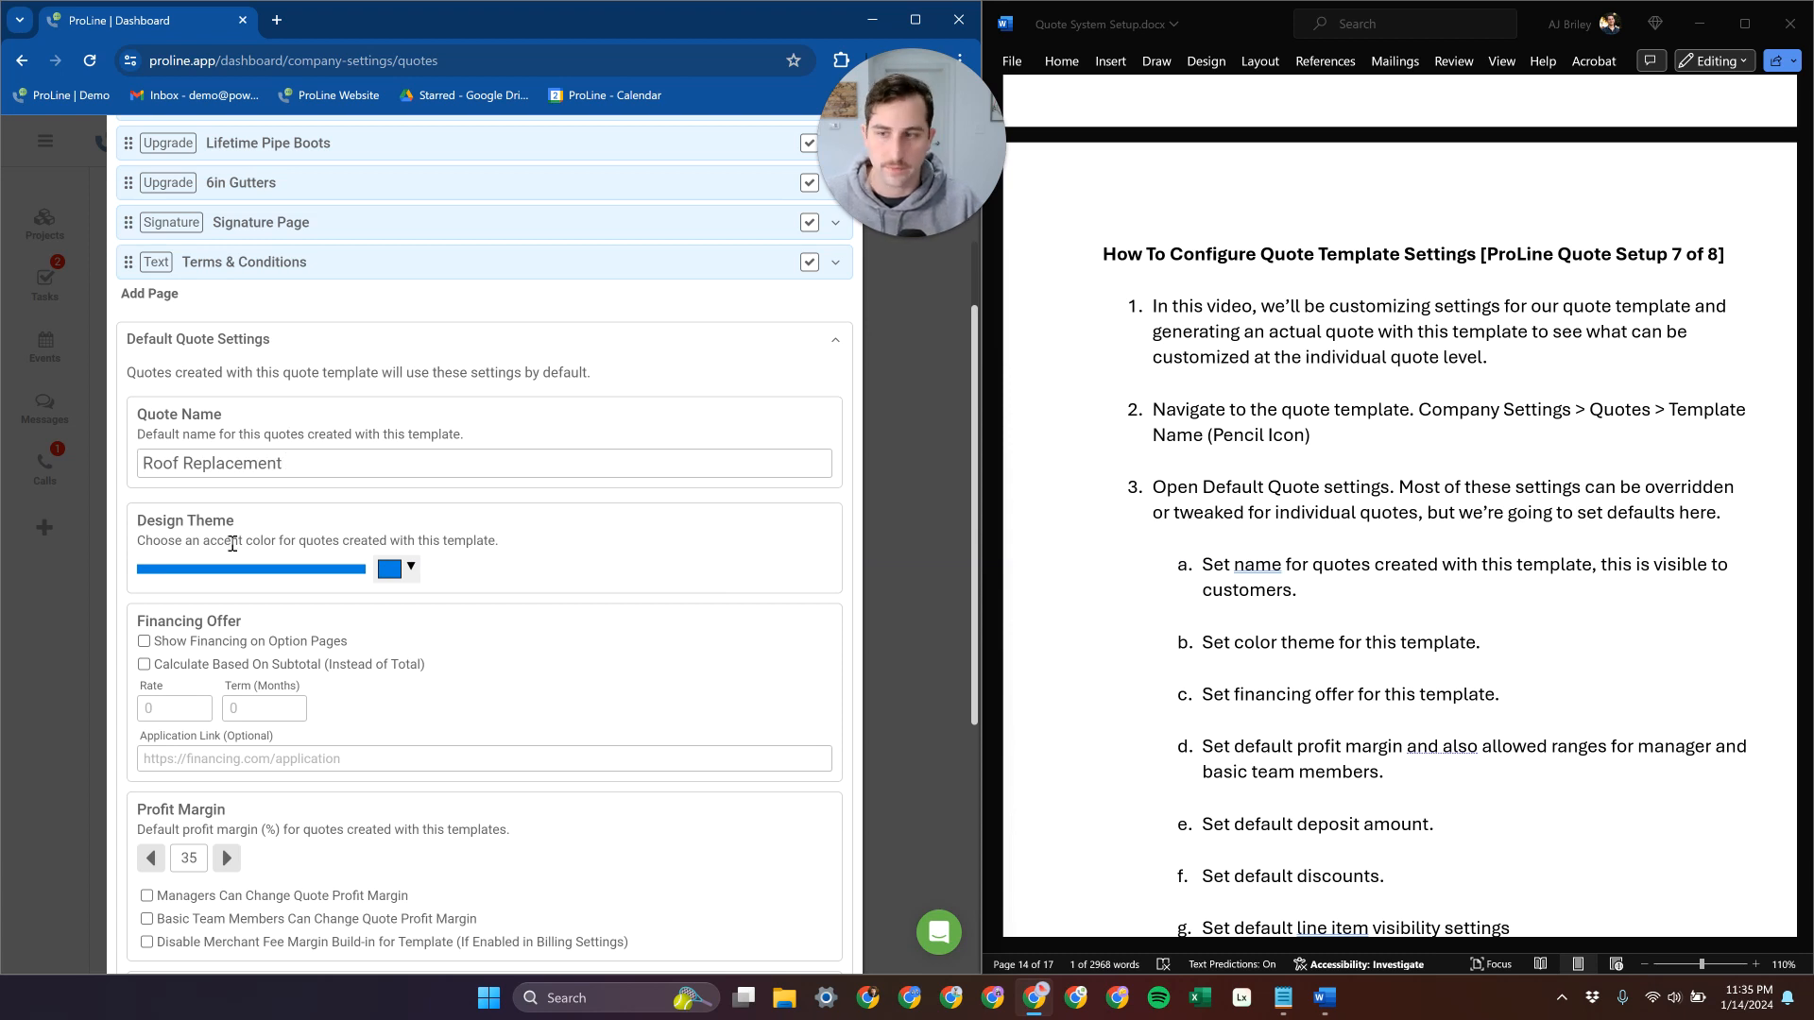
# - Look at the accent color choices for the template's design theme without changing the color
pyautogui.scroll(-1, 201, 519)
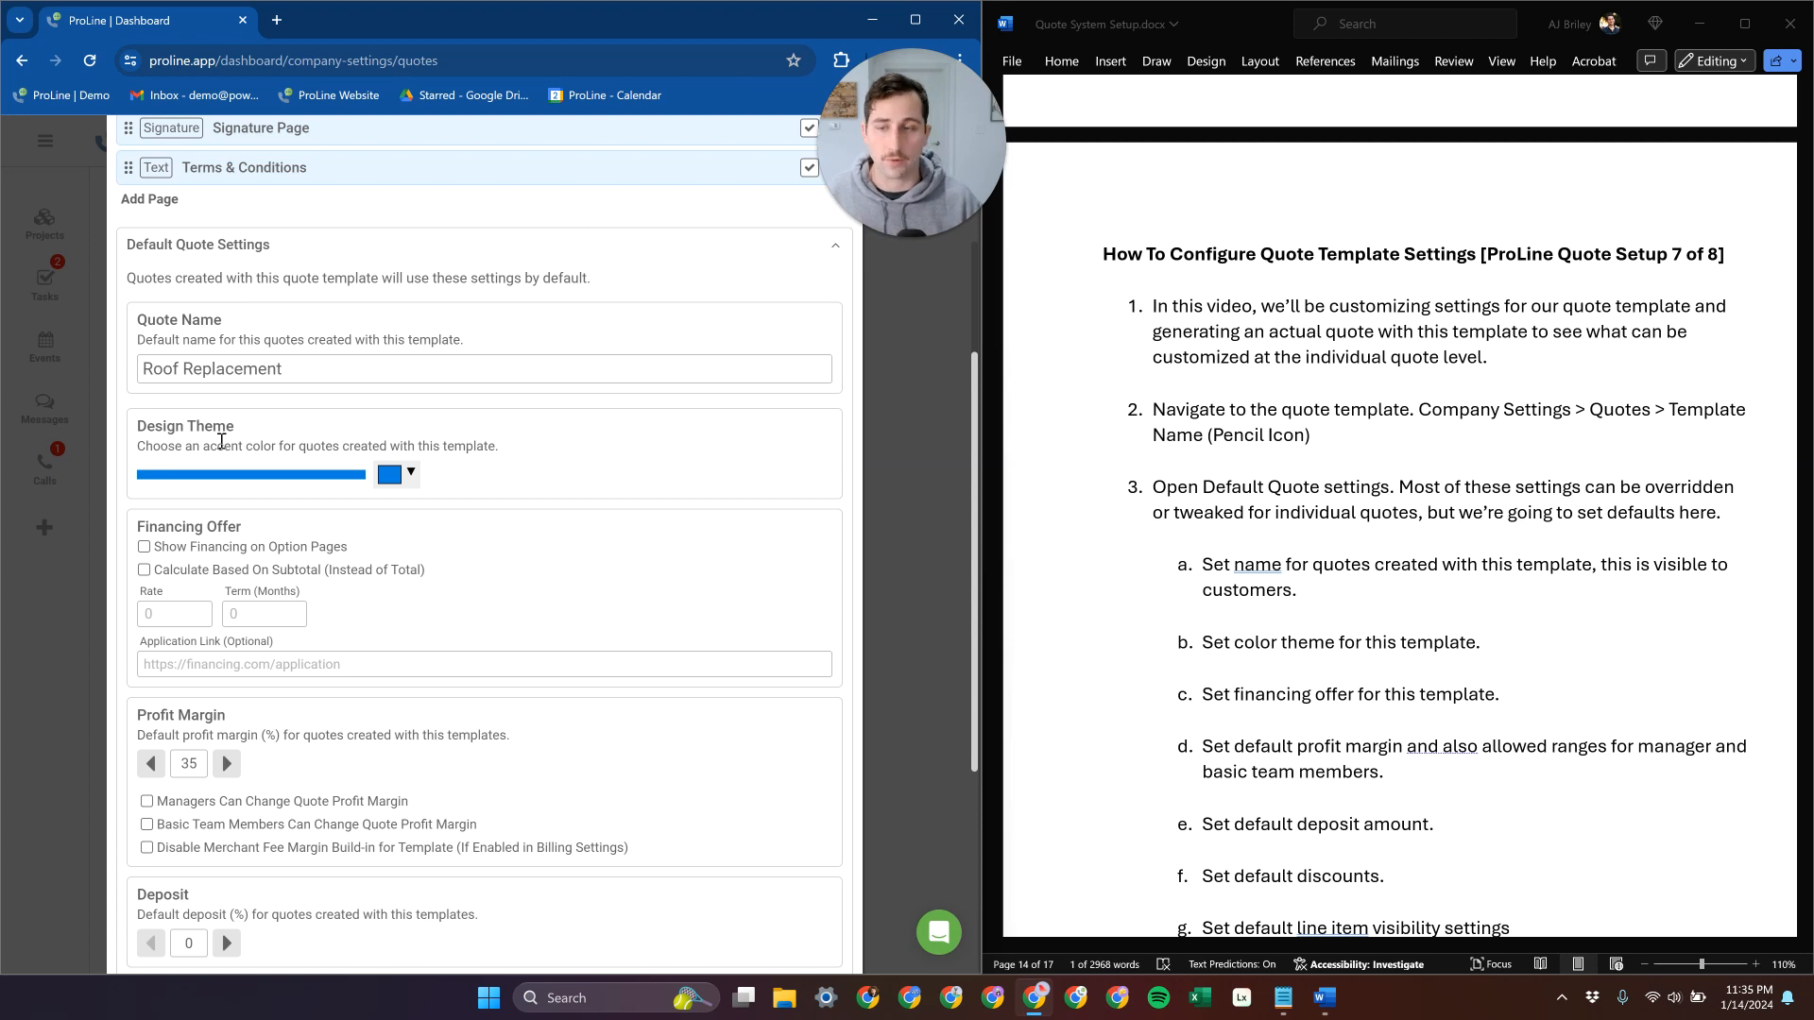
pyautogui.click(414, 484)
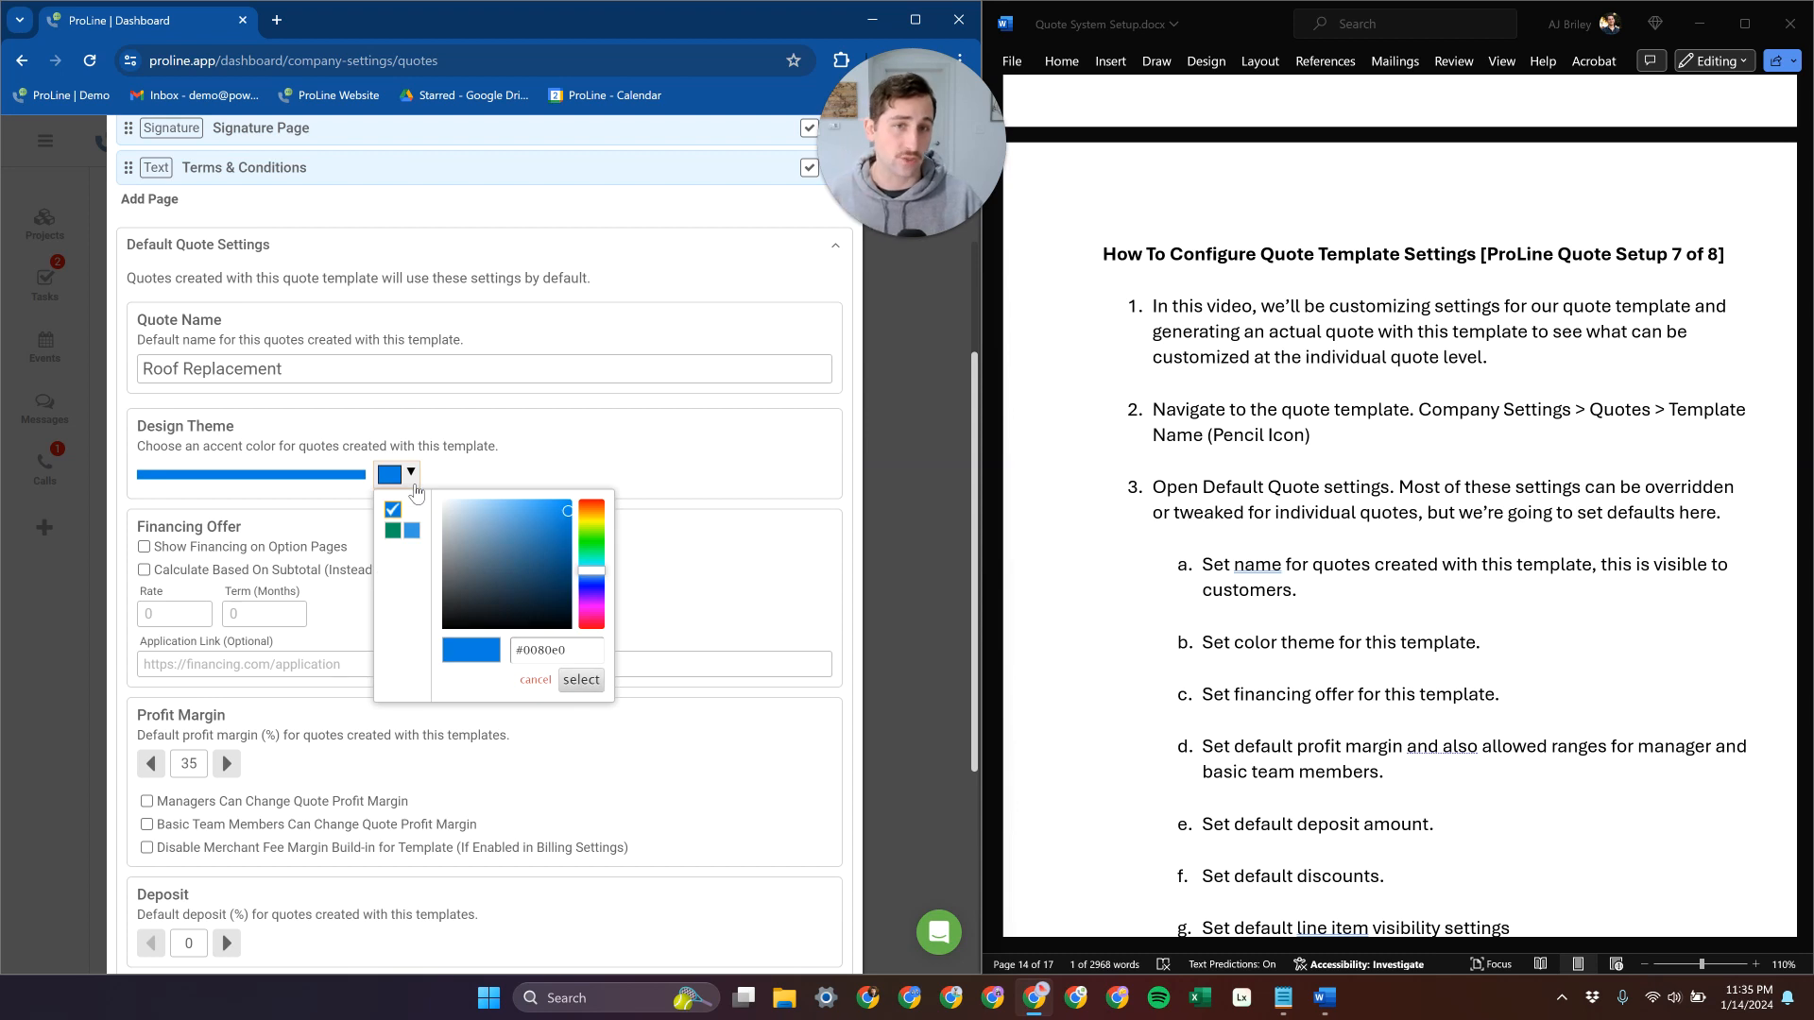
pyautogui.click(487, 478)
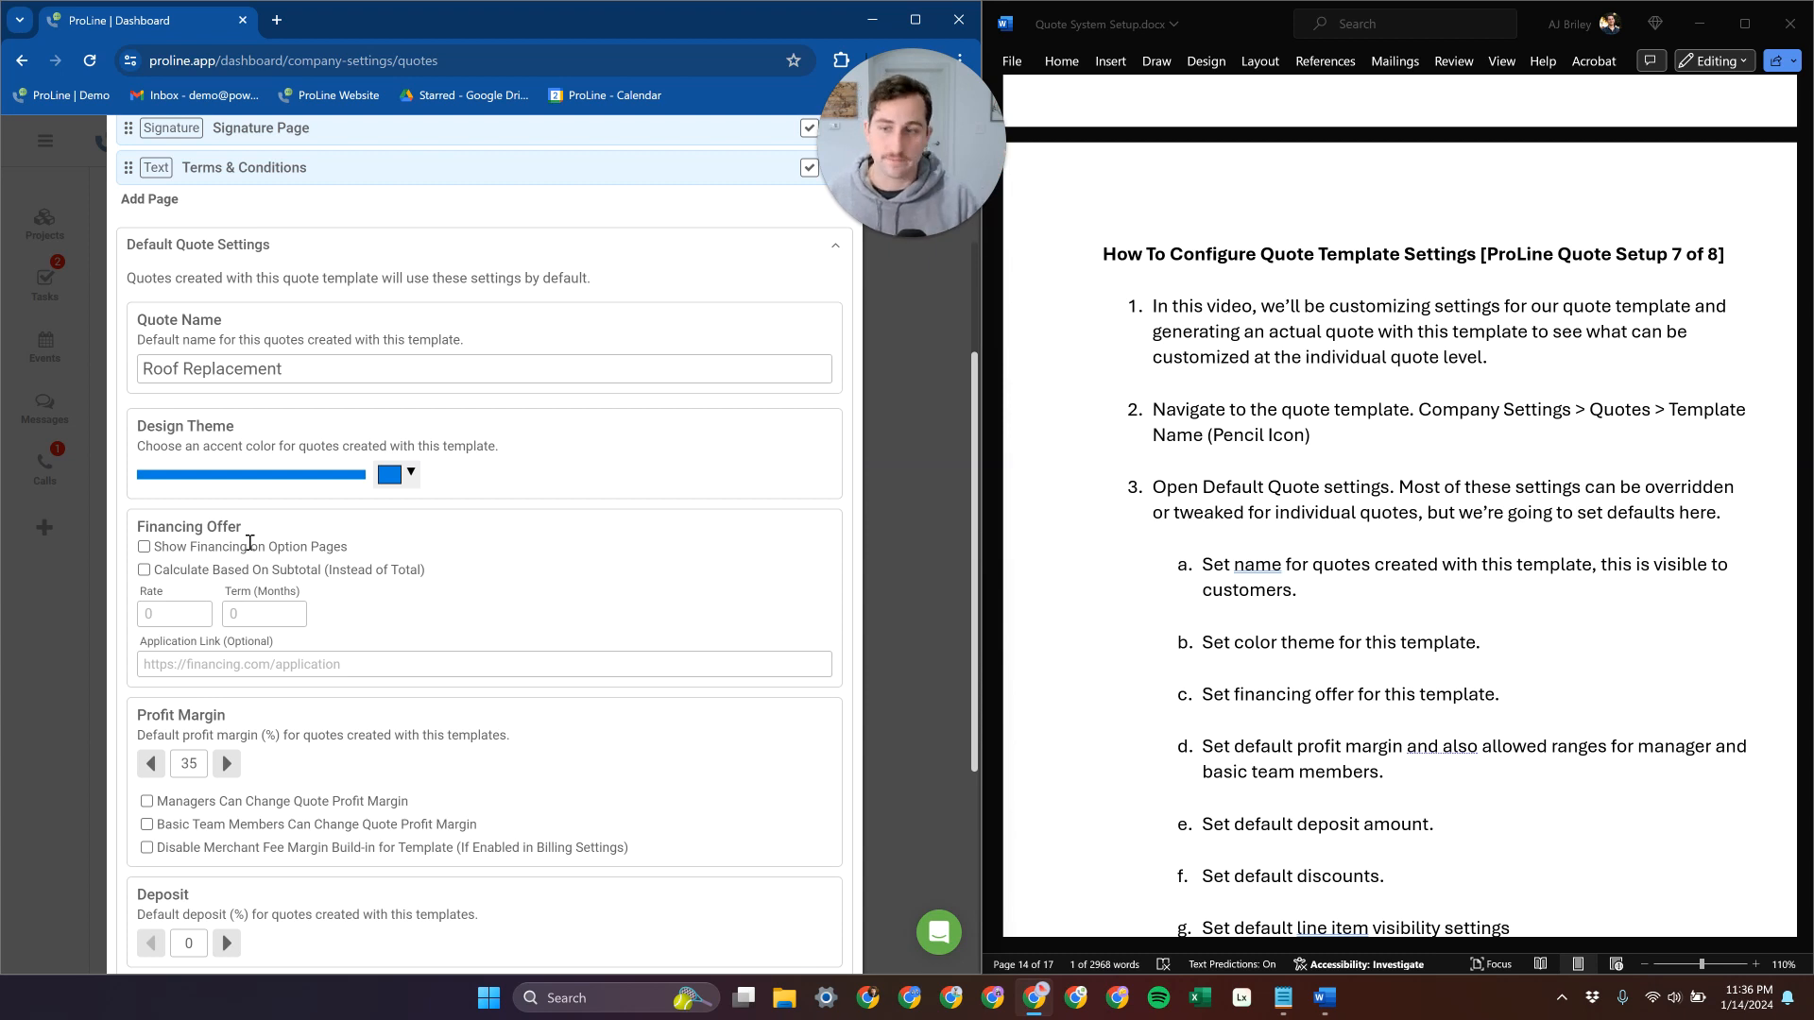
# - Enable showing financing on option pages, leaving the rate, term and application link empty
pyautogui.click(144, 548)
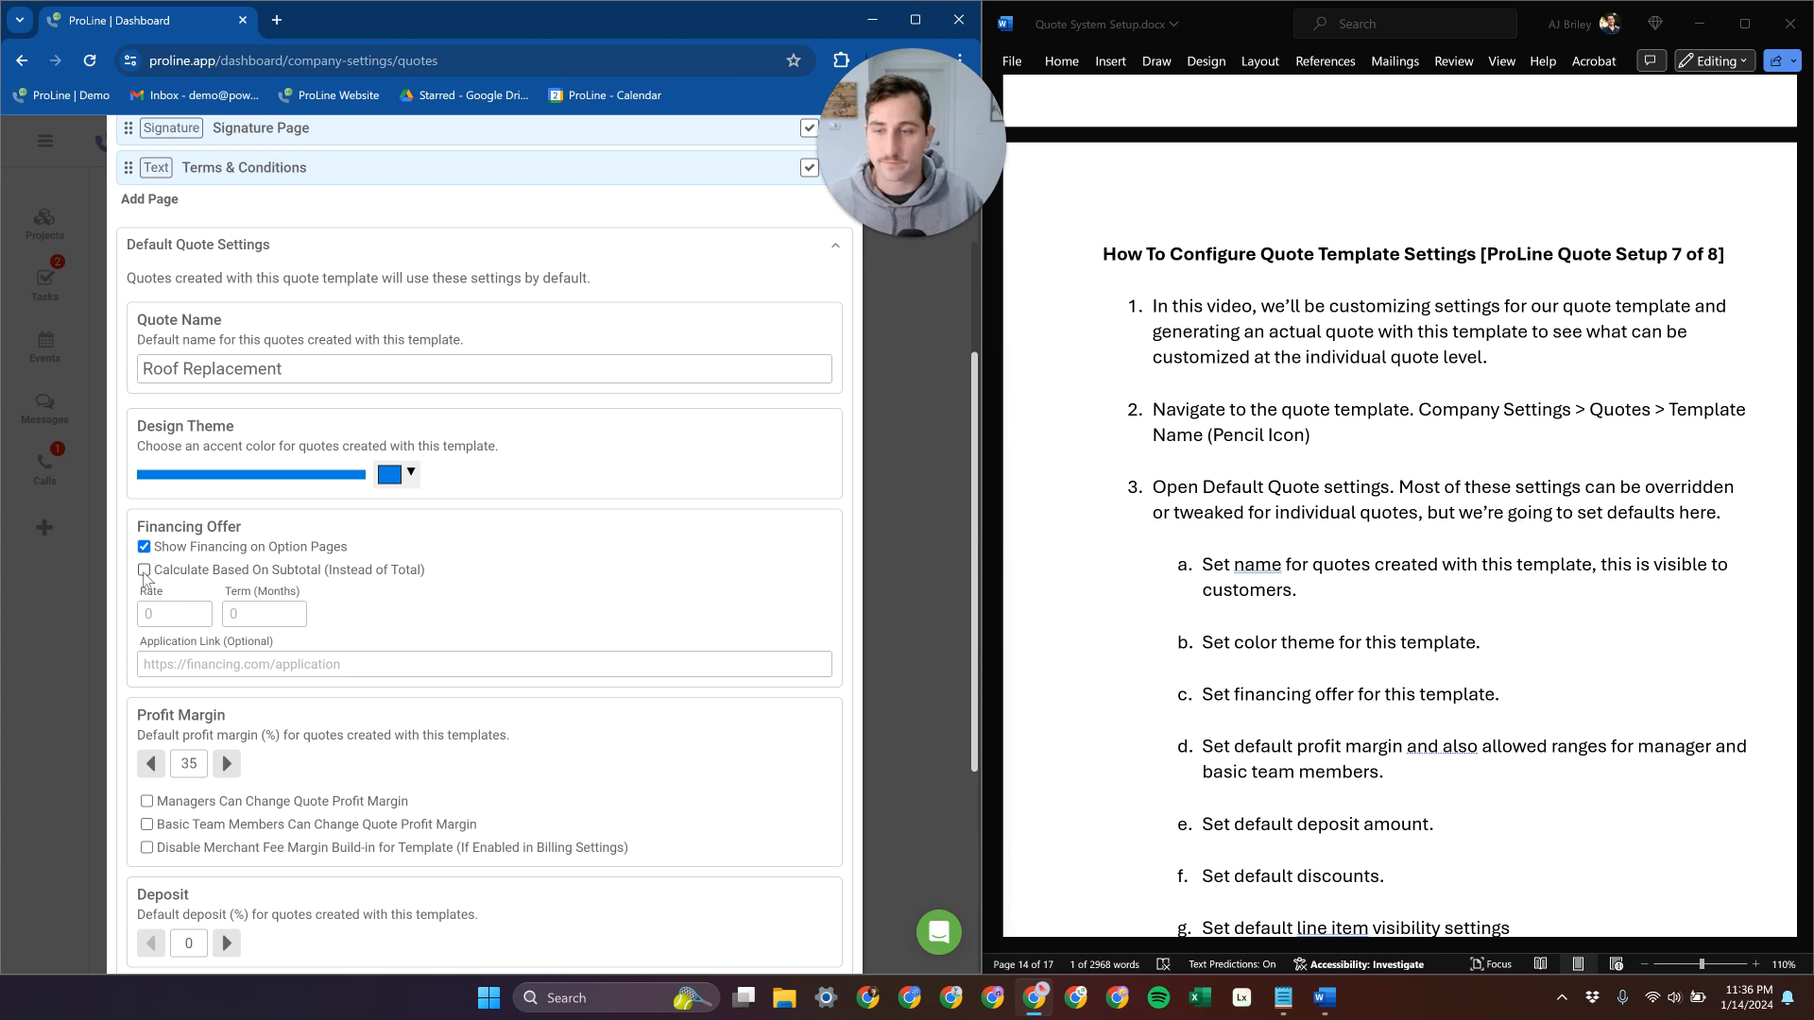
pyautogui.click(267, 615)
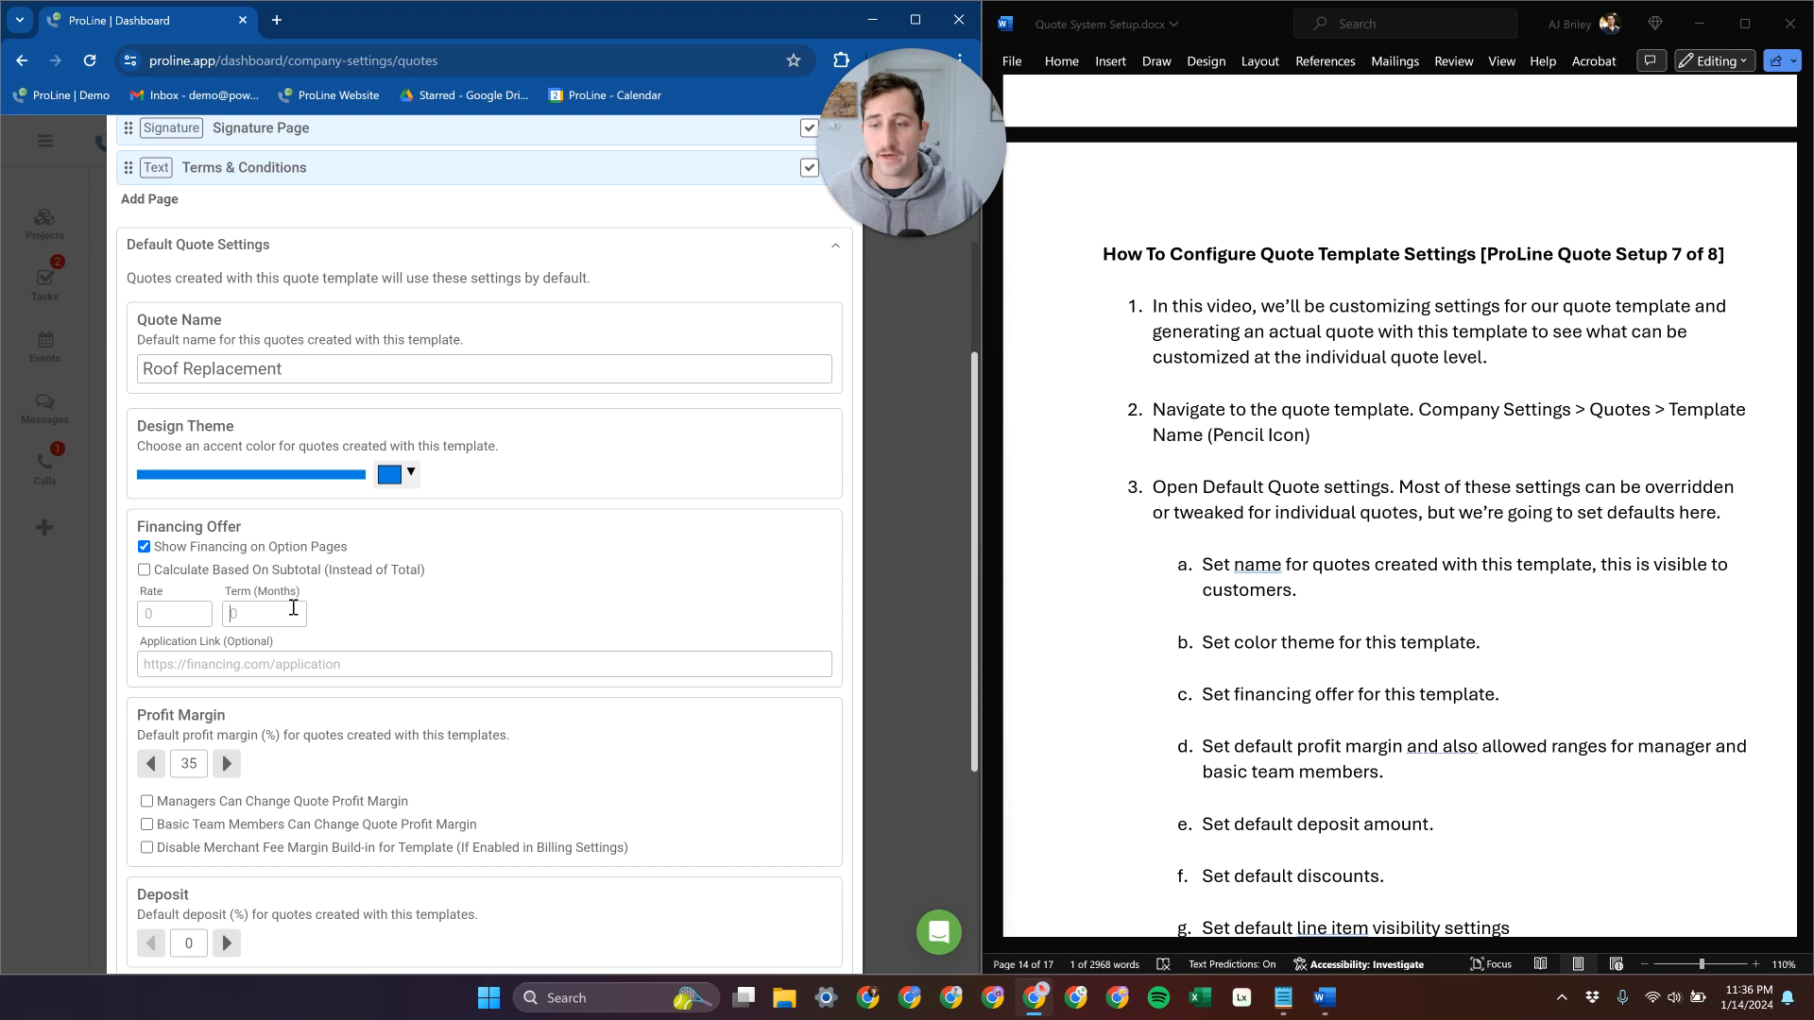
pyautogui.moveTo(207, 618); pyautogui.dragTo(139, 616)
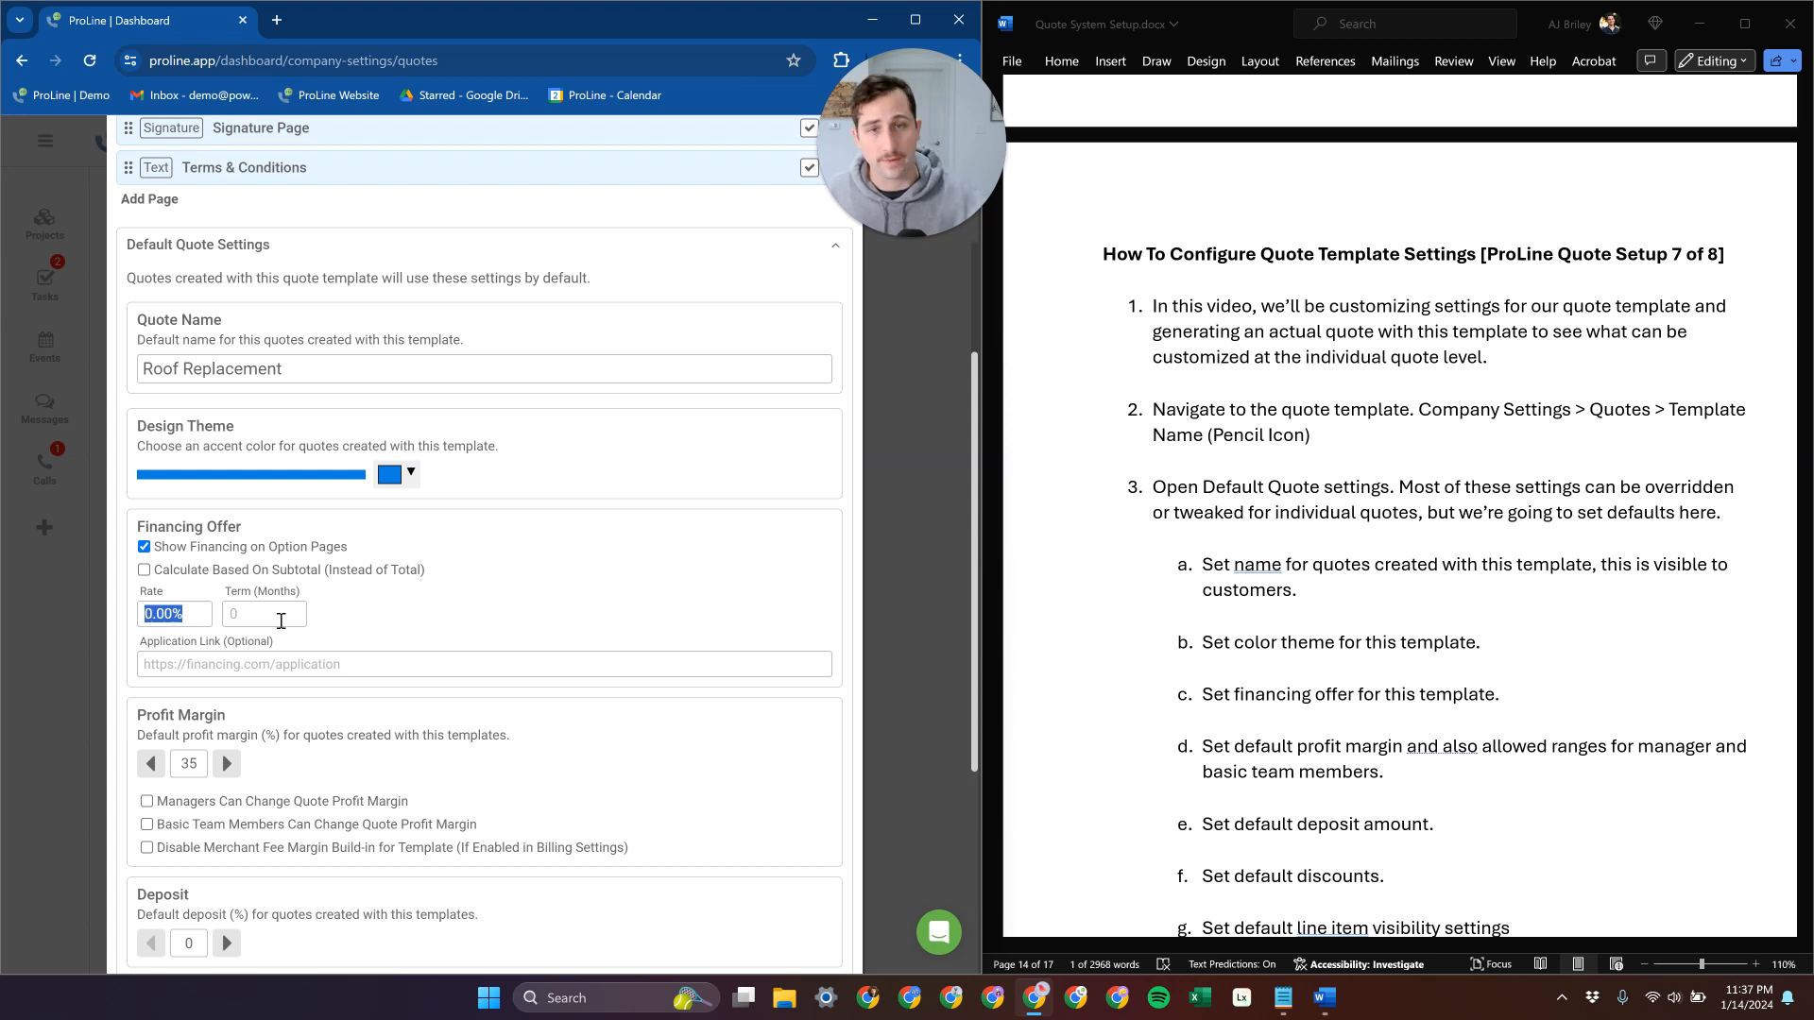
pyautogui.click(336, 612)
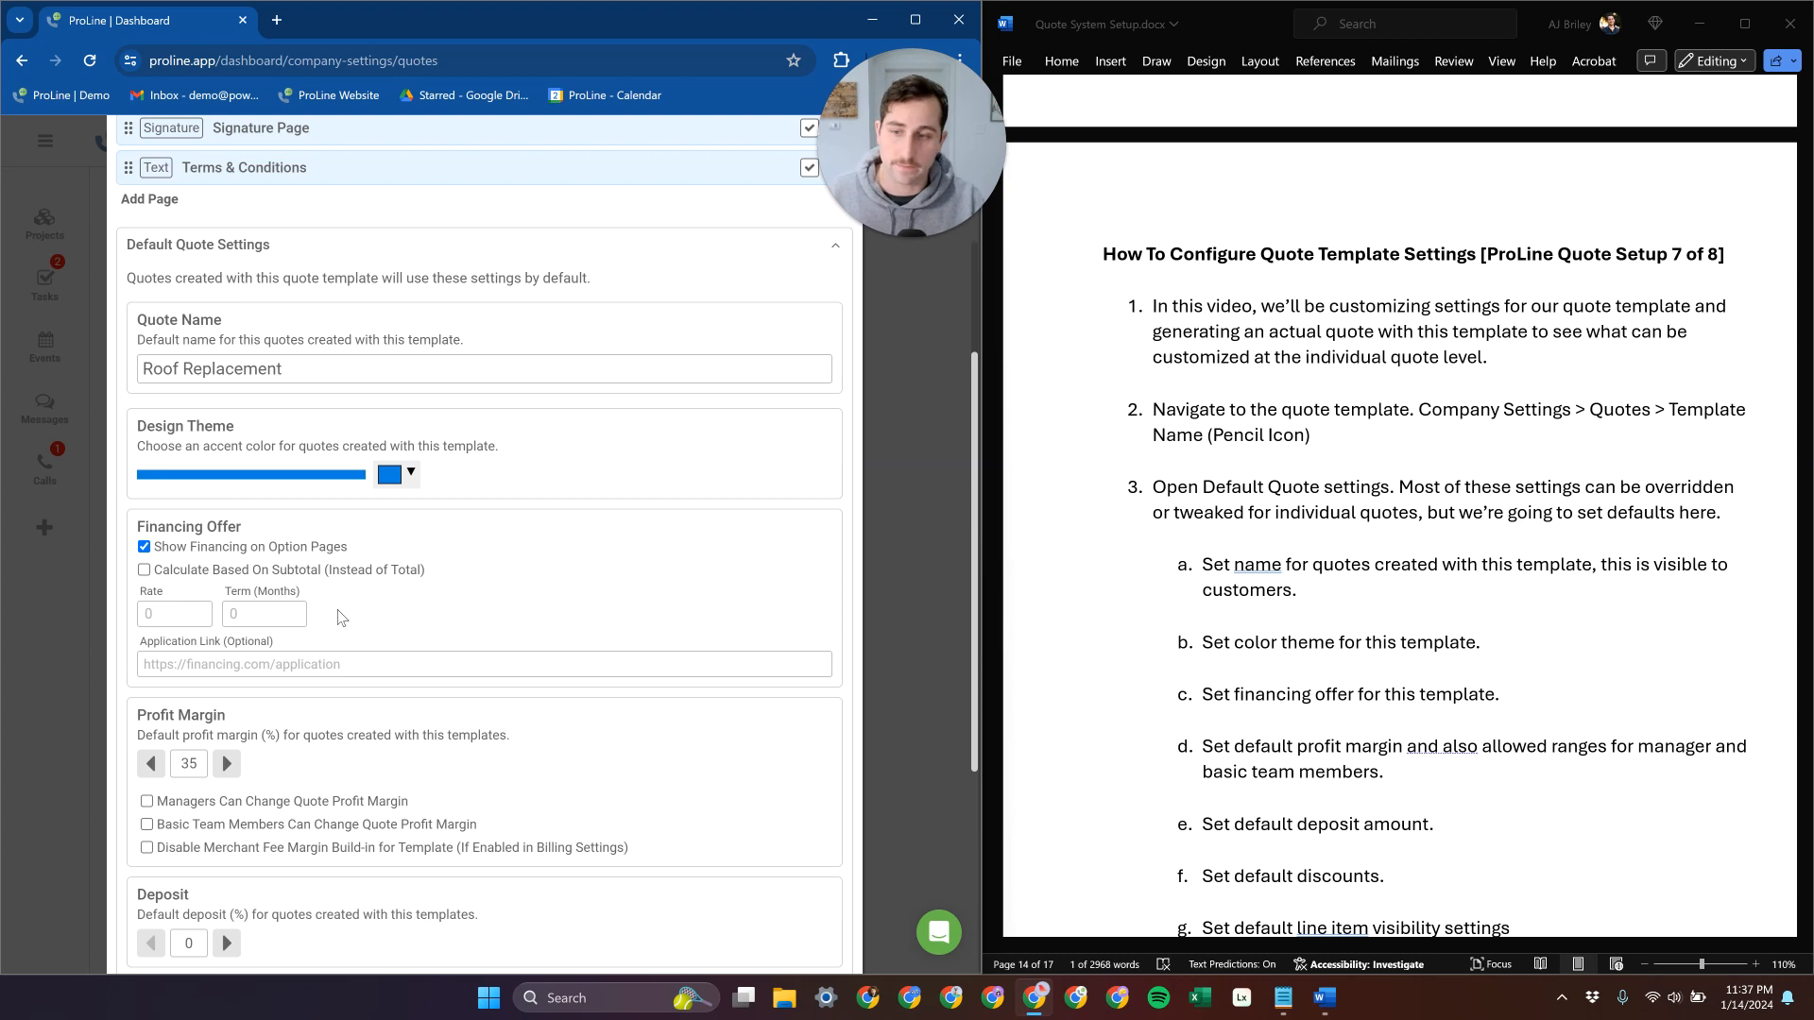
pyautogui.click(350, 661)
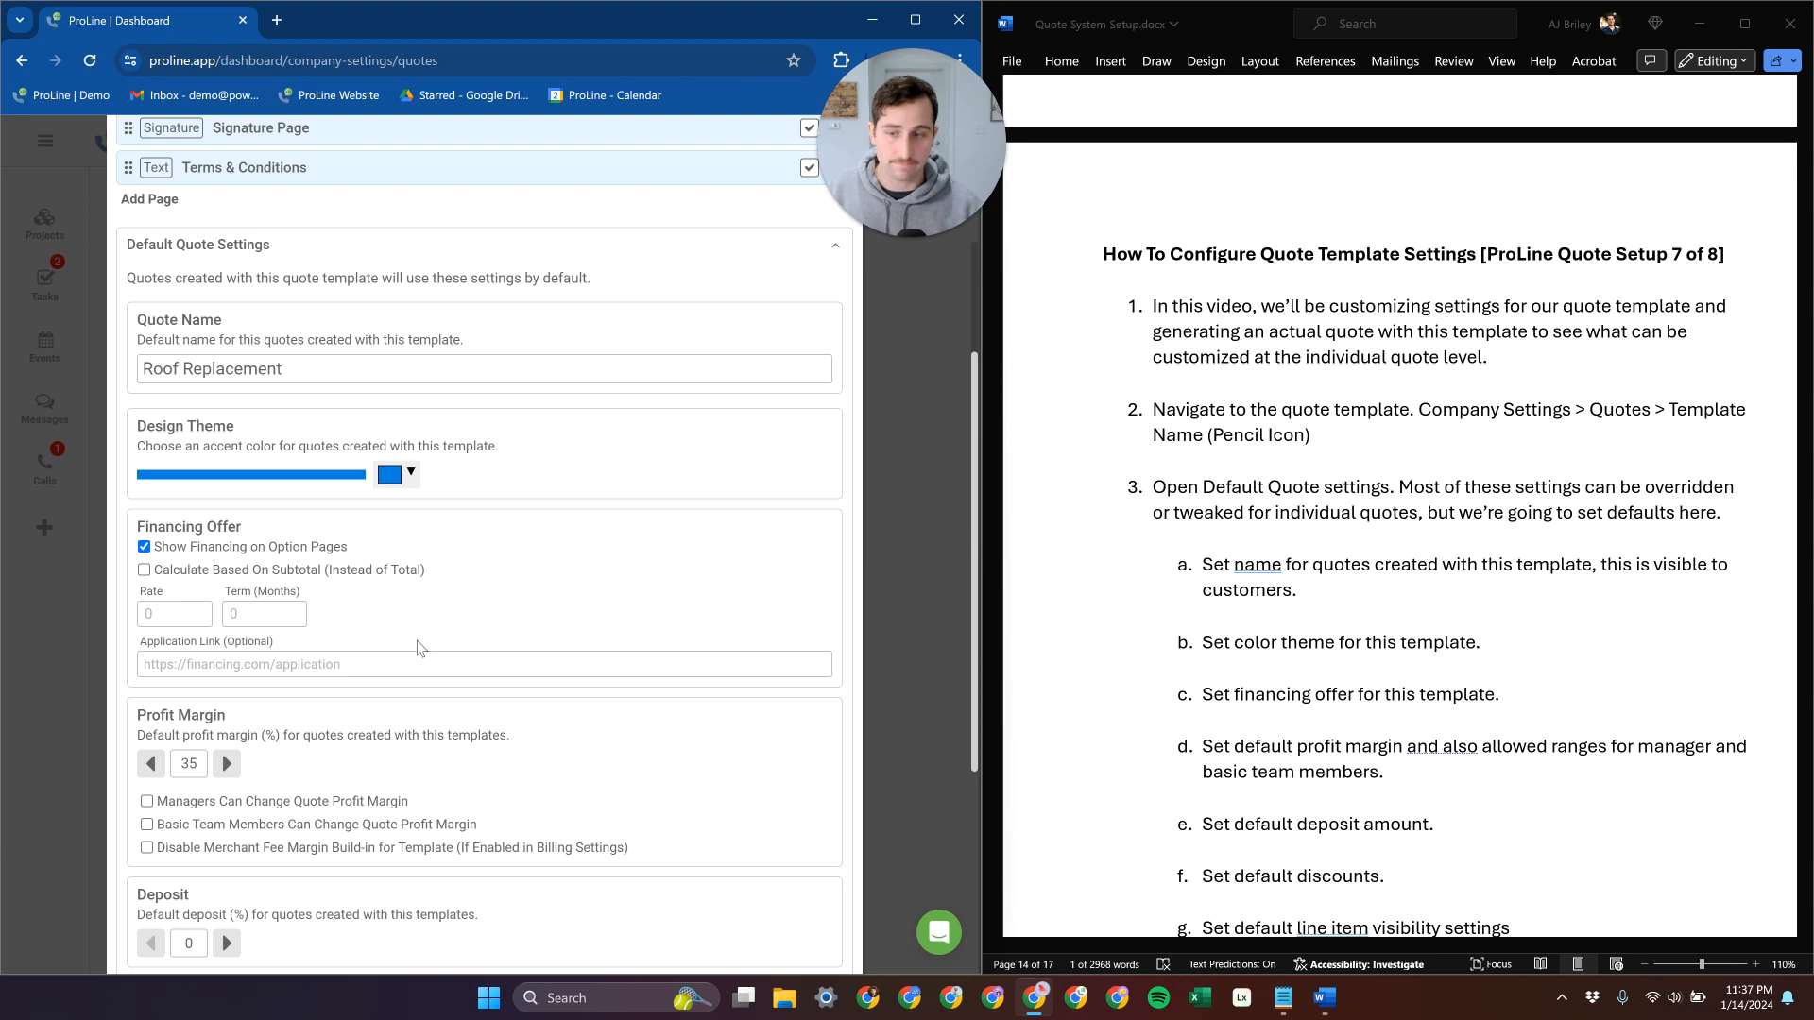
# - Allow both managers and basic team members to change the quote profit margin
pyautogui.scroll(-2, 417, 614)
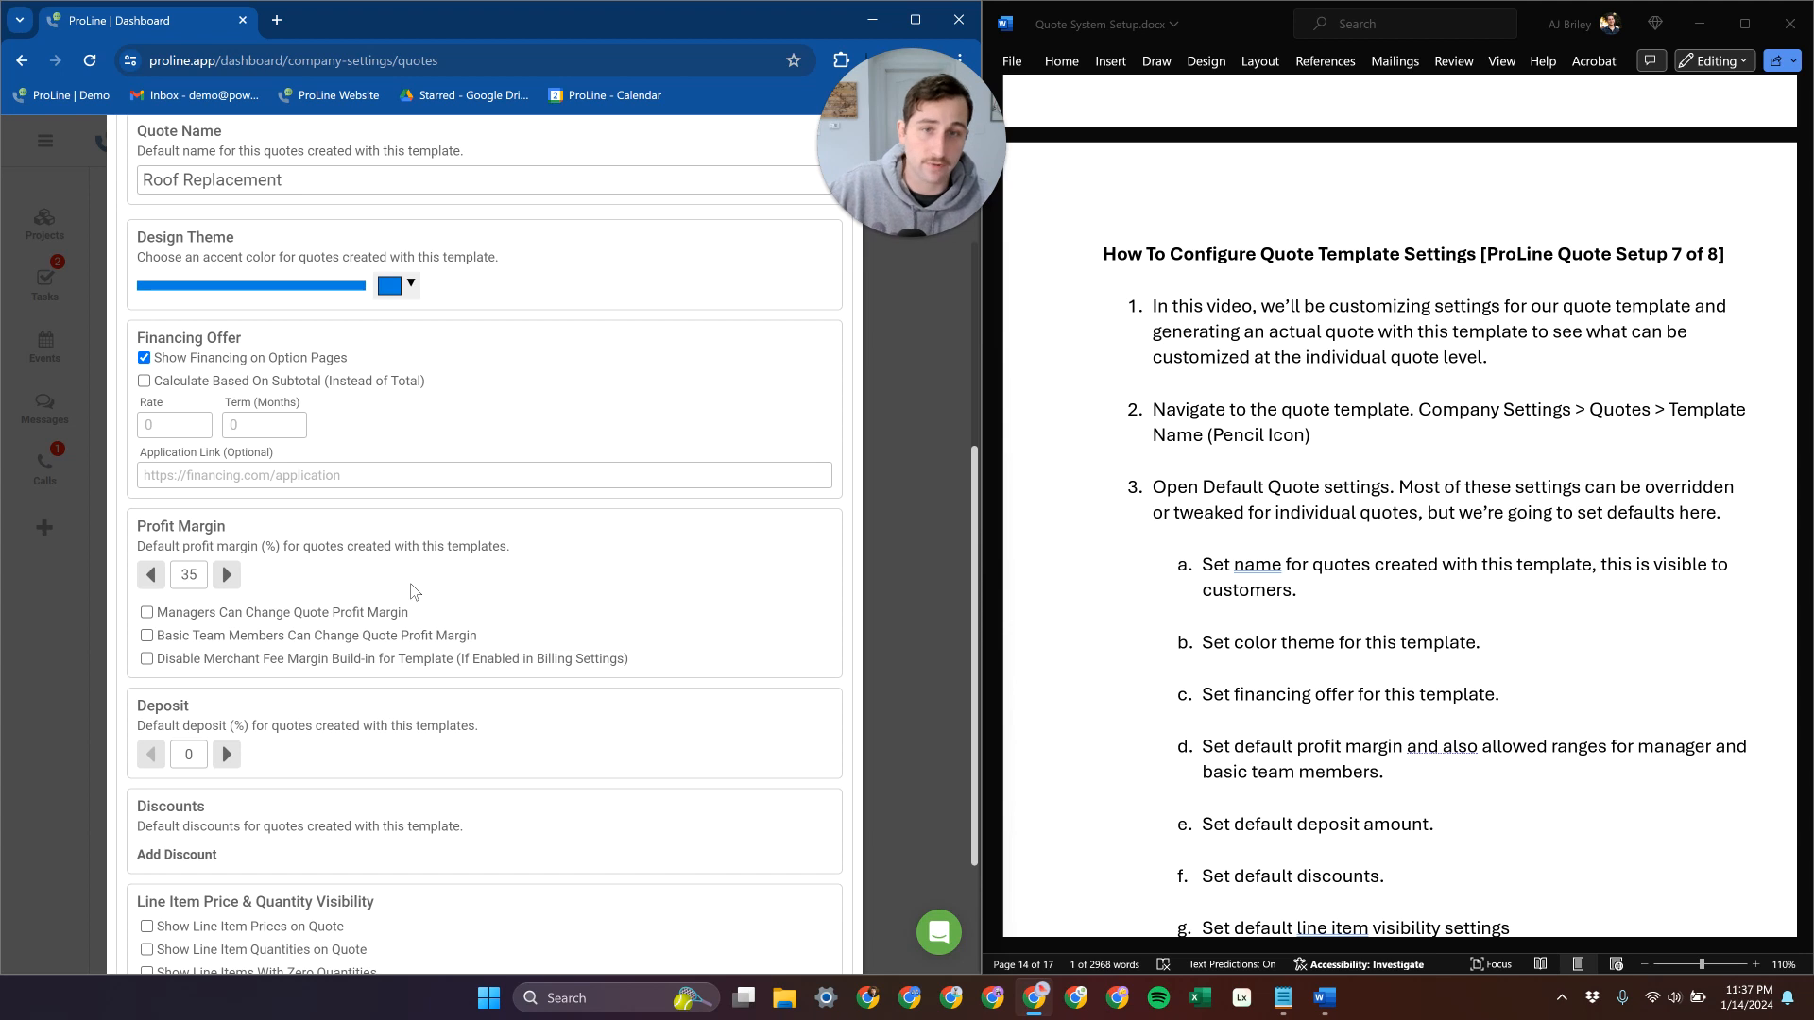
pyautogui.click(146, 614)
pyautogui.click(146, 690)
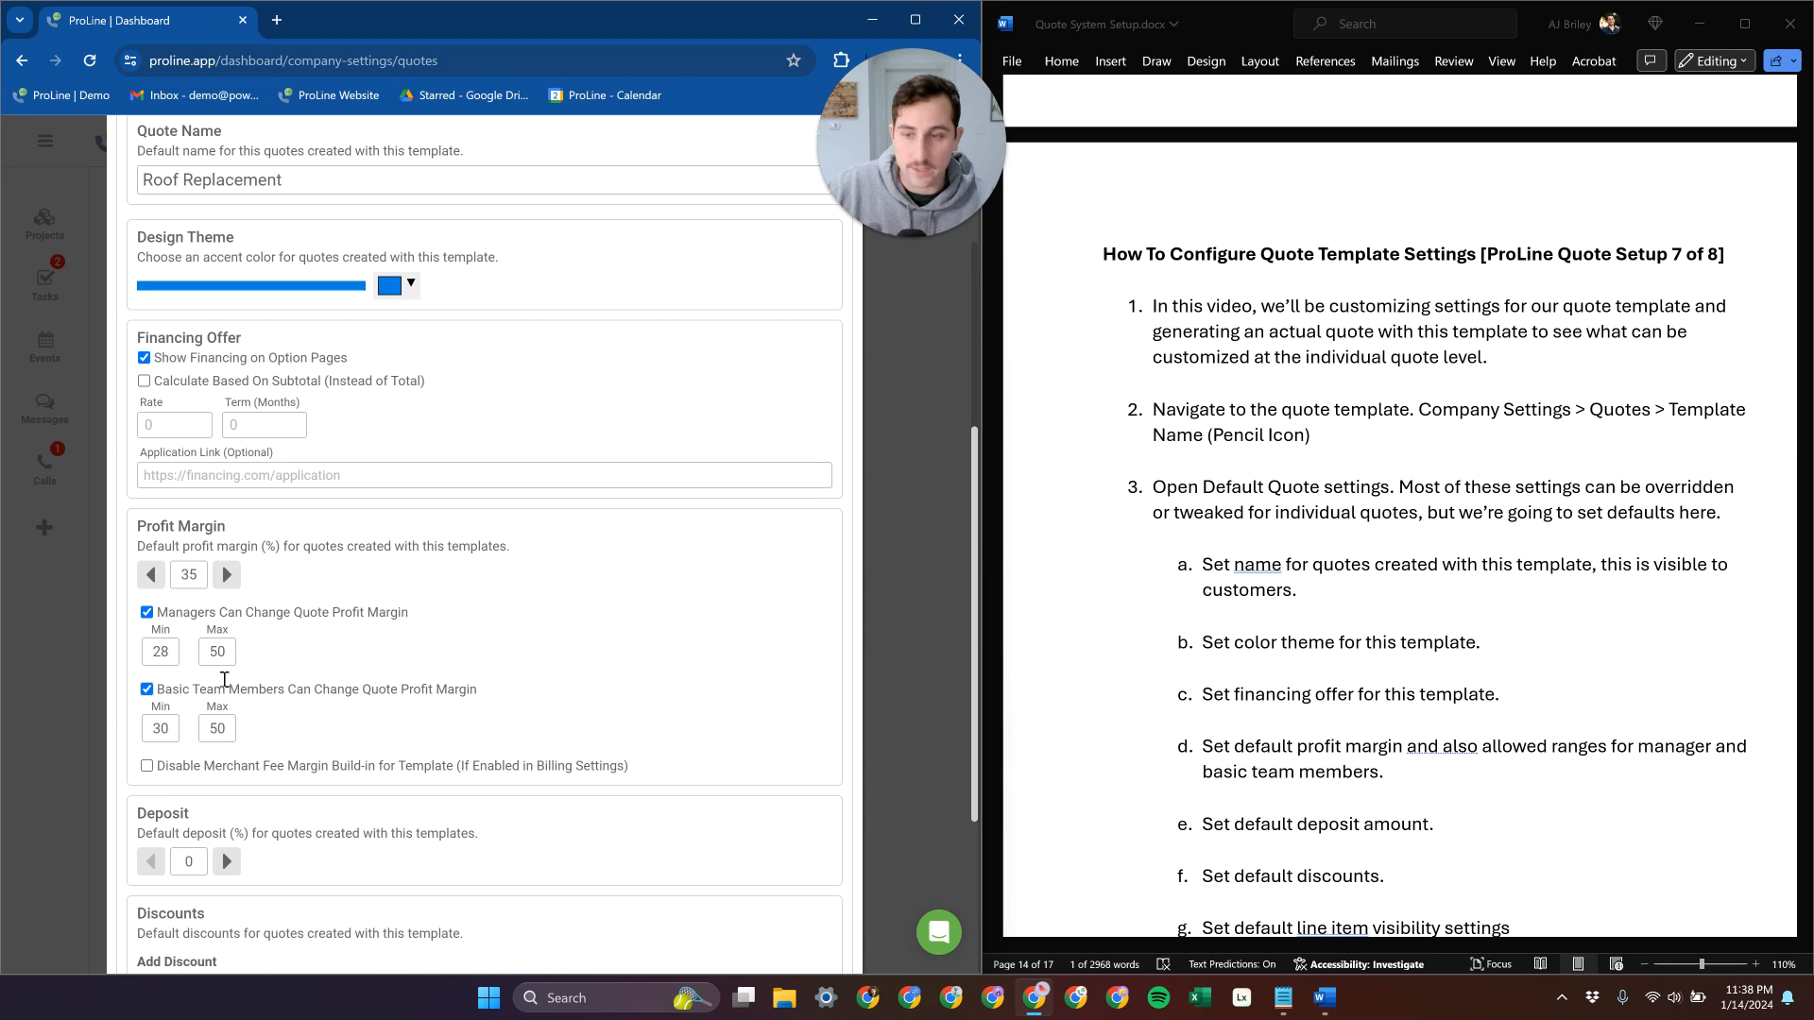
# - Try 99 as the managers' maximum profit margin, and set it back to 50
pyautogui.moveTo(228, 651); pyautogui.dragTo(203, 648)
pyautogui.write('99')
pyautogui.doubleClick(229, 718)
pyautogui.doubleClick(215, 652)
pyautogui.write('50')
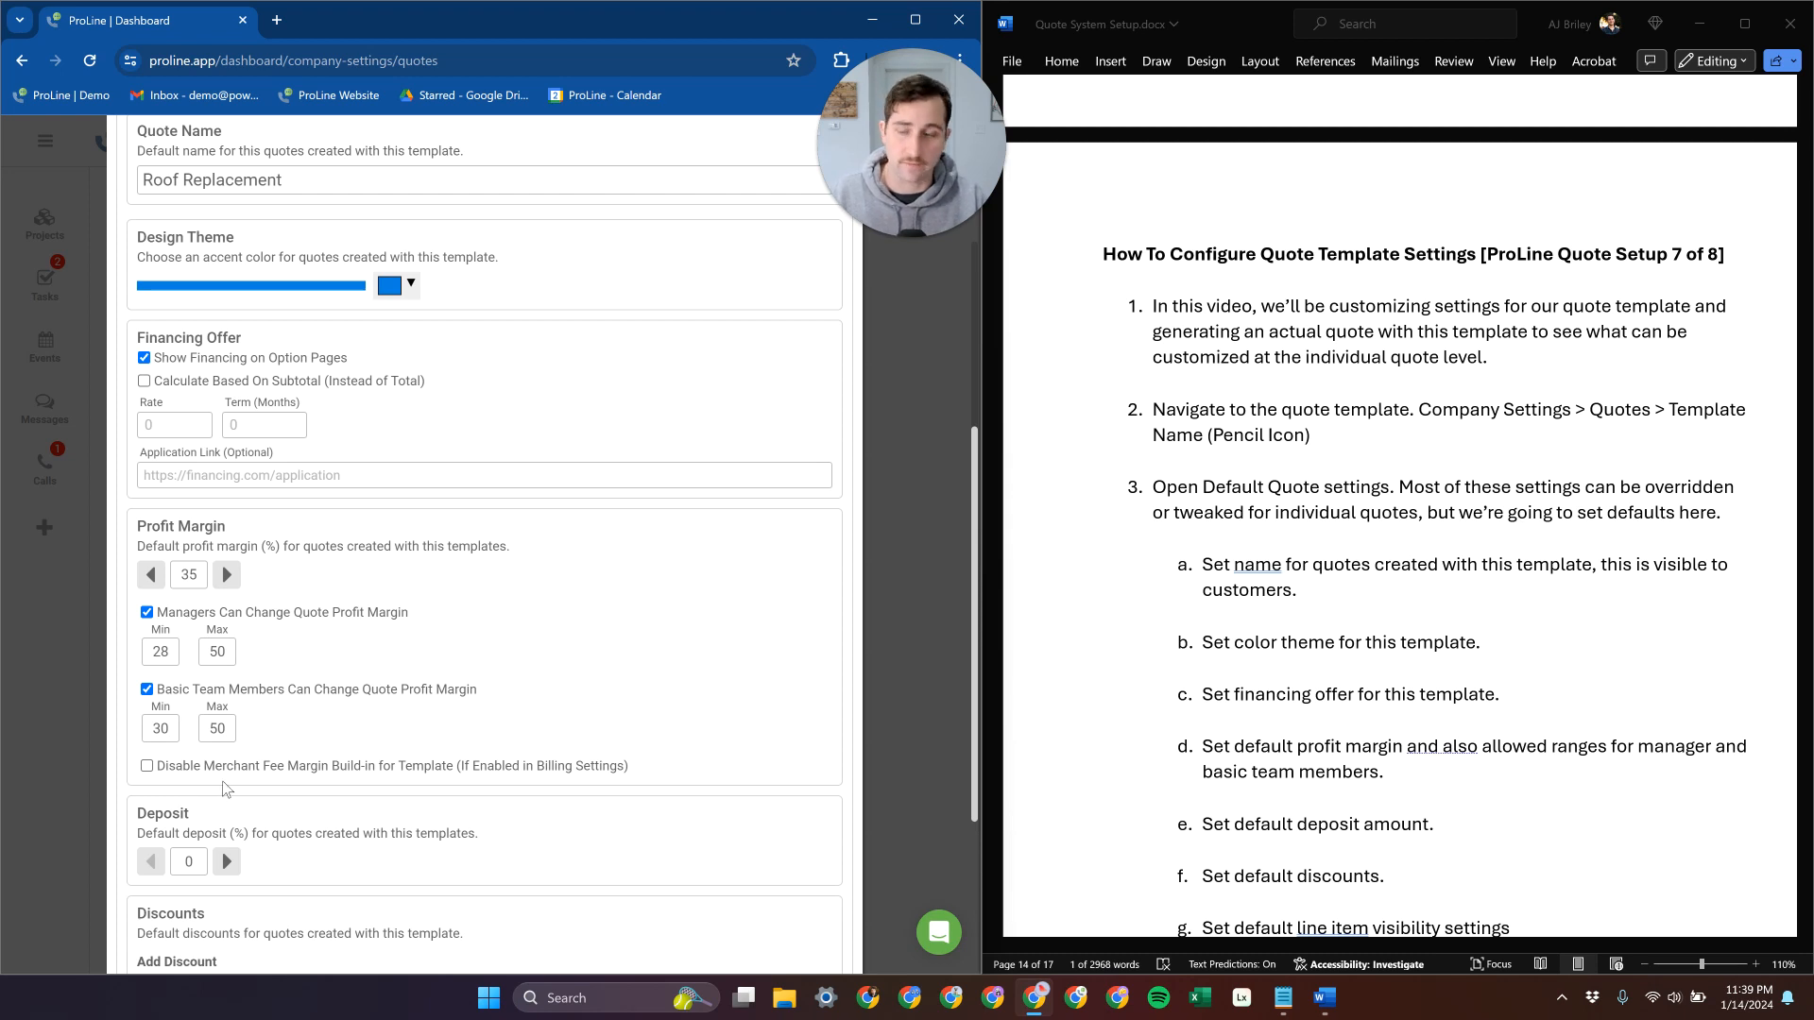
# - Set the default deposit for quotes created with this template to 15%
pyautogui.scroll(-3, 223, 789)
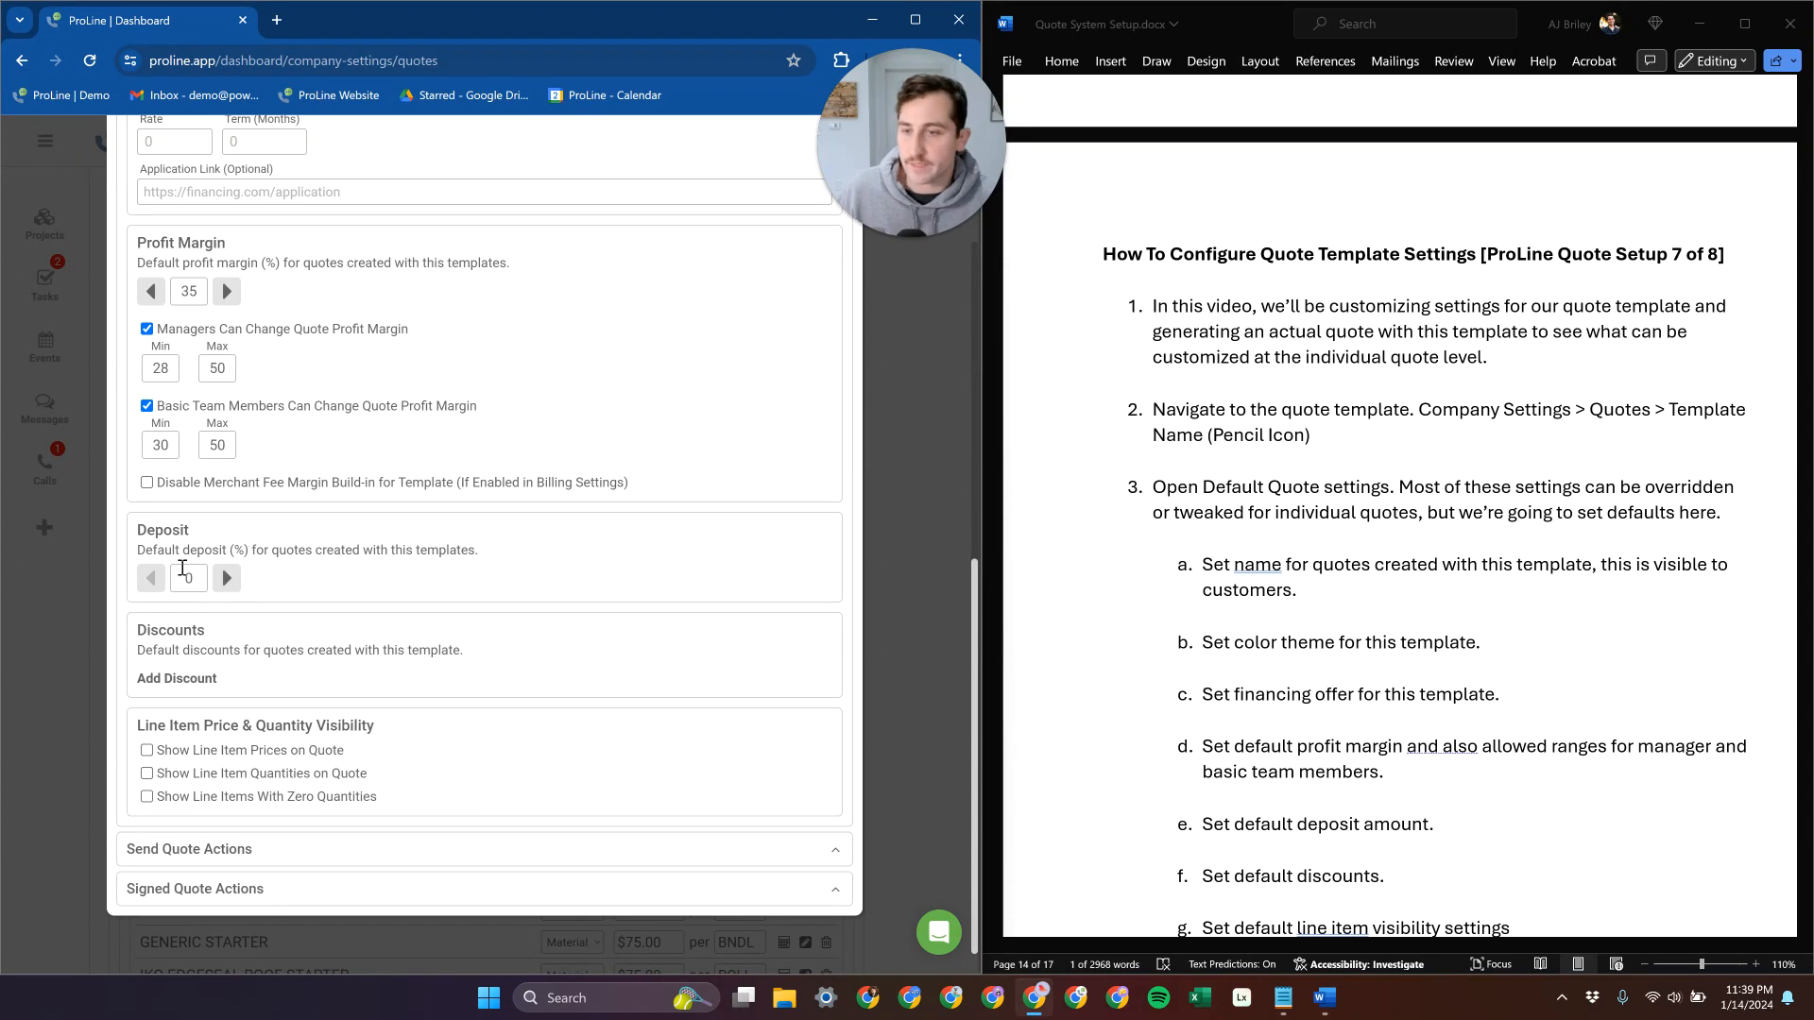
pyautogui.doubleClick(191, 577)
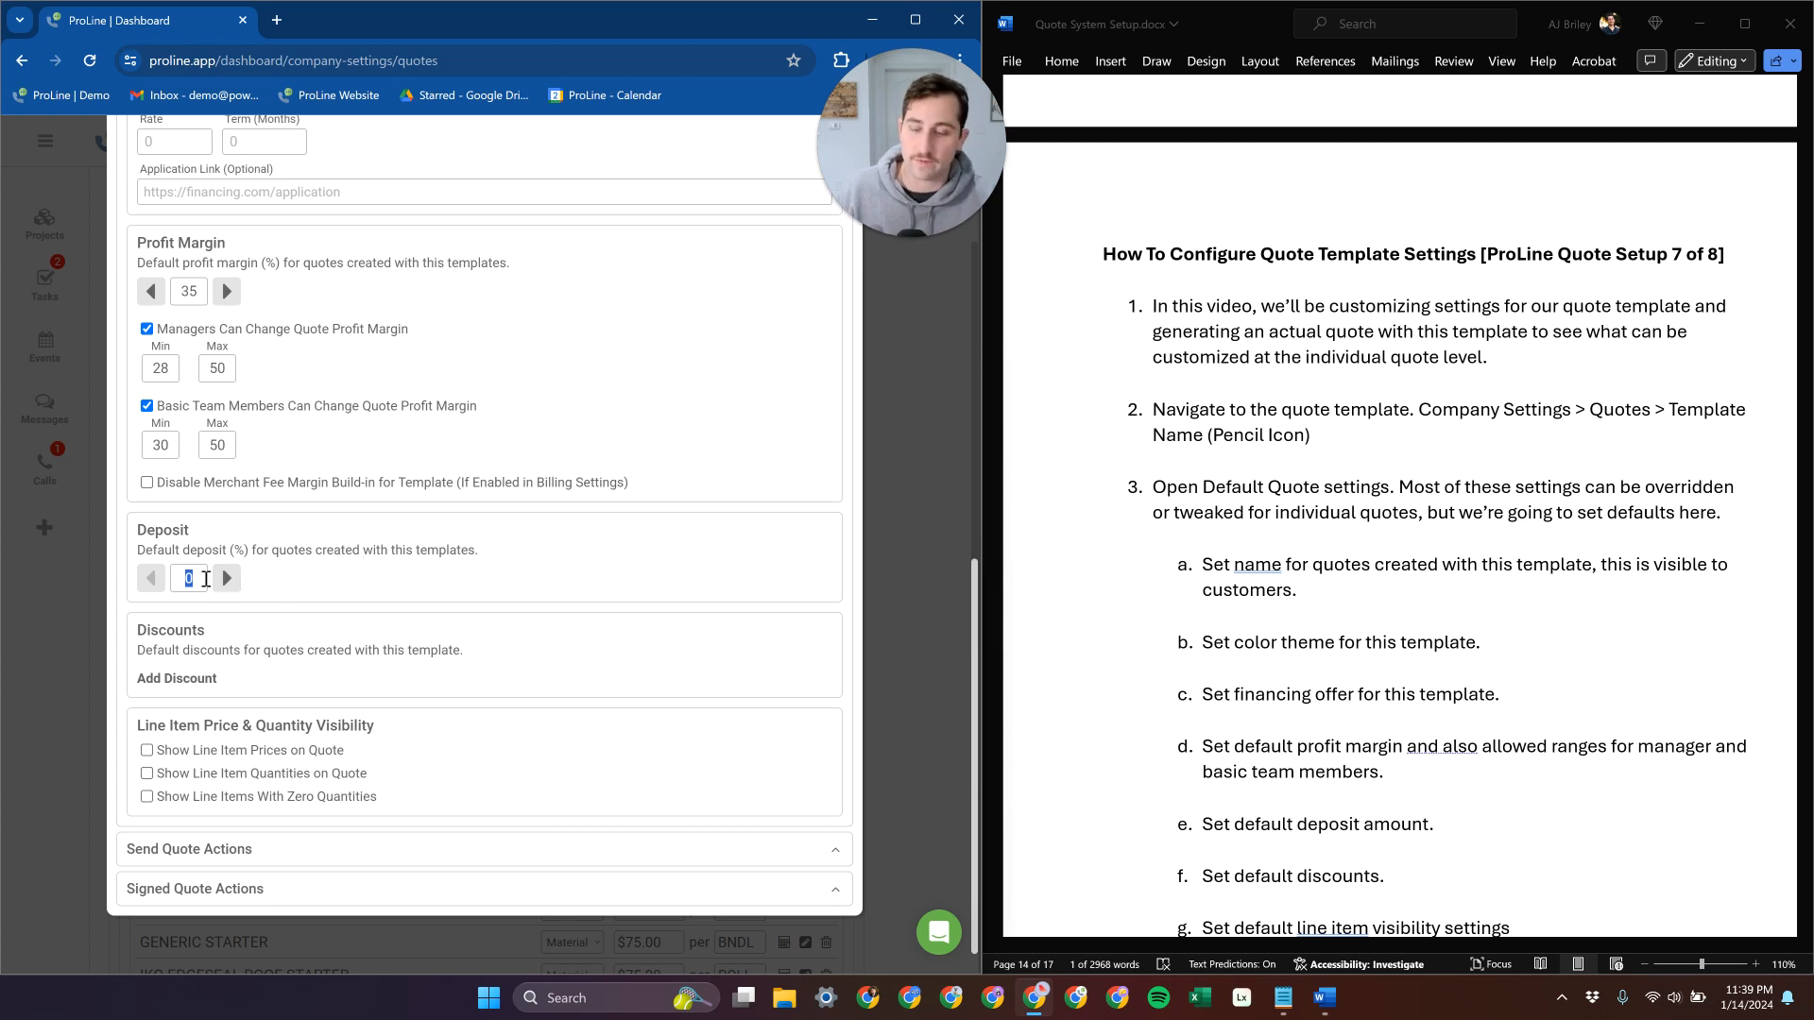
pyautogui.write('15')
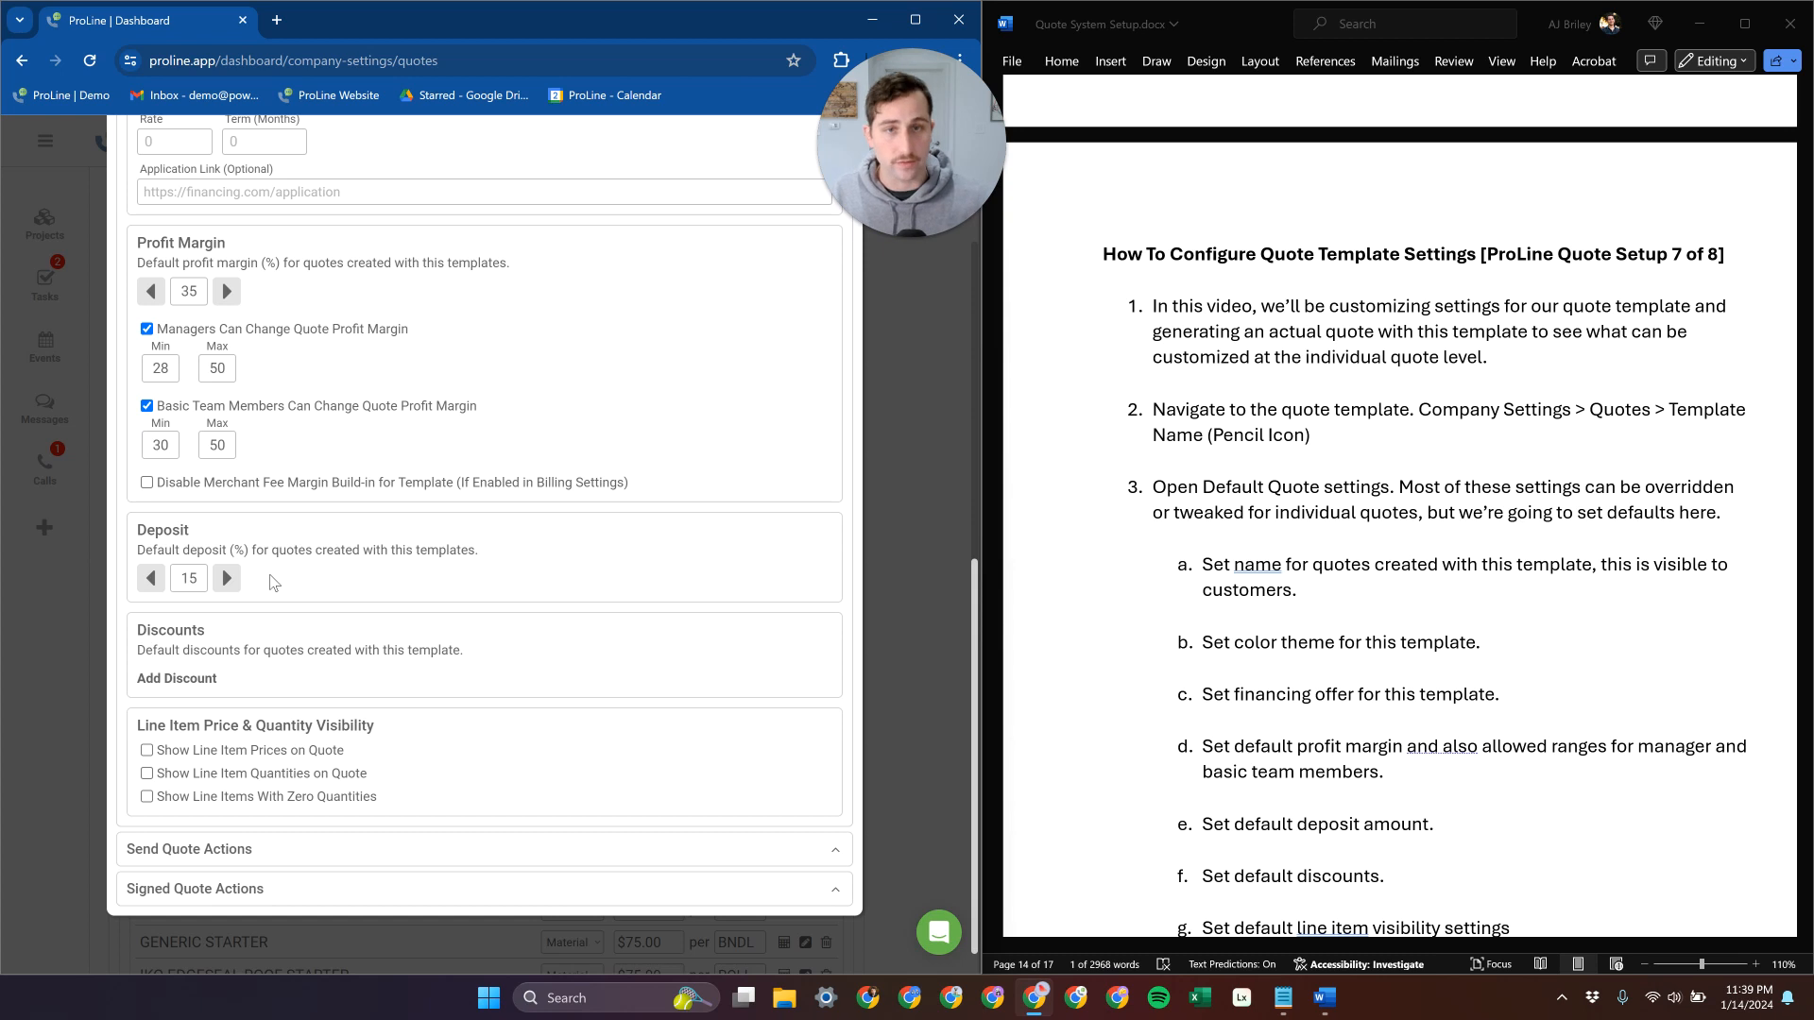
pyautogui.moveTo(202, 579); pyautogui.dragTo(177, 581)
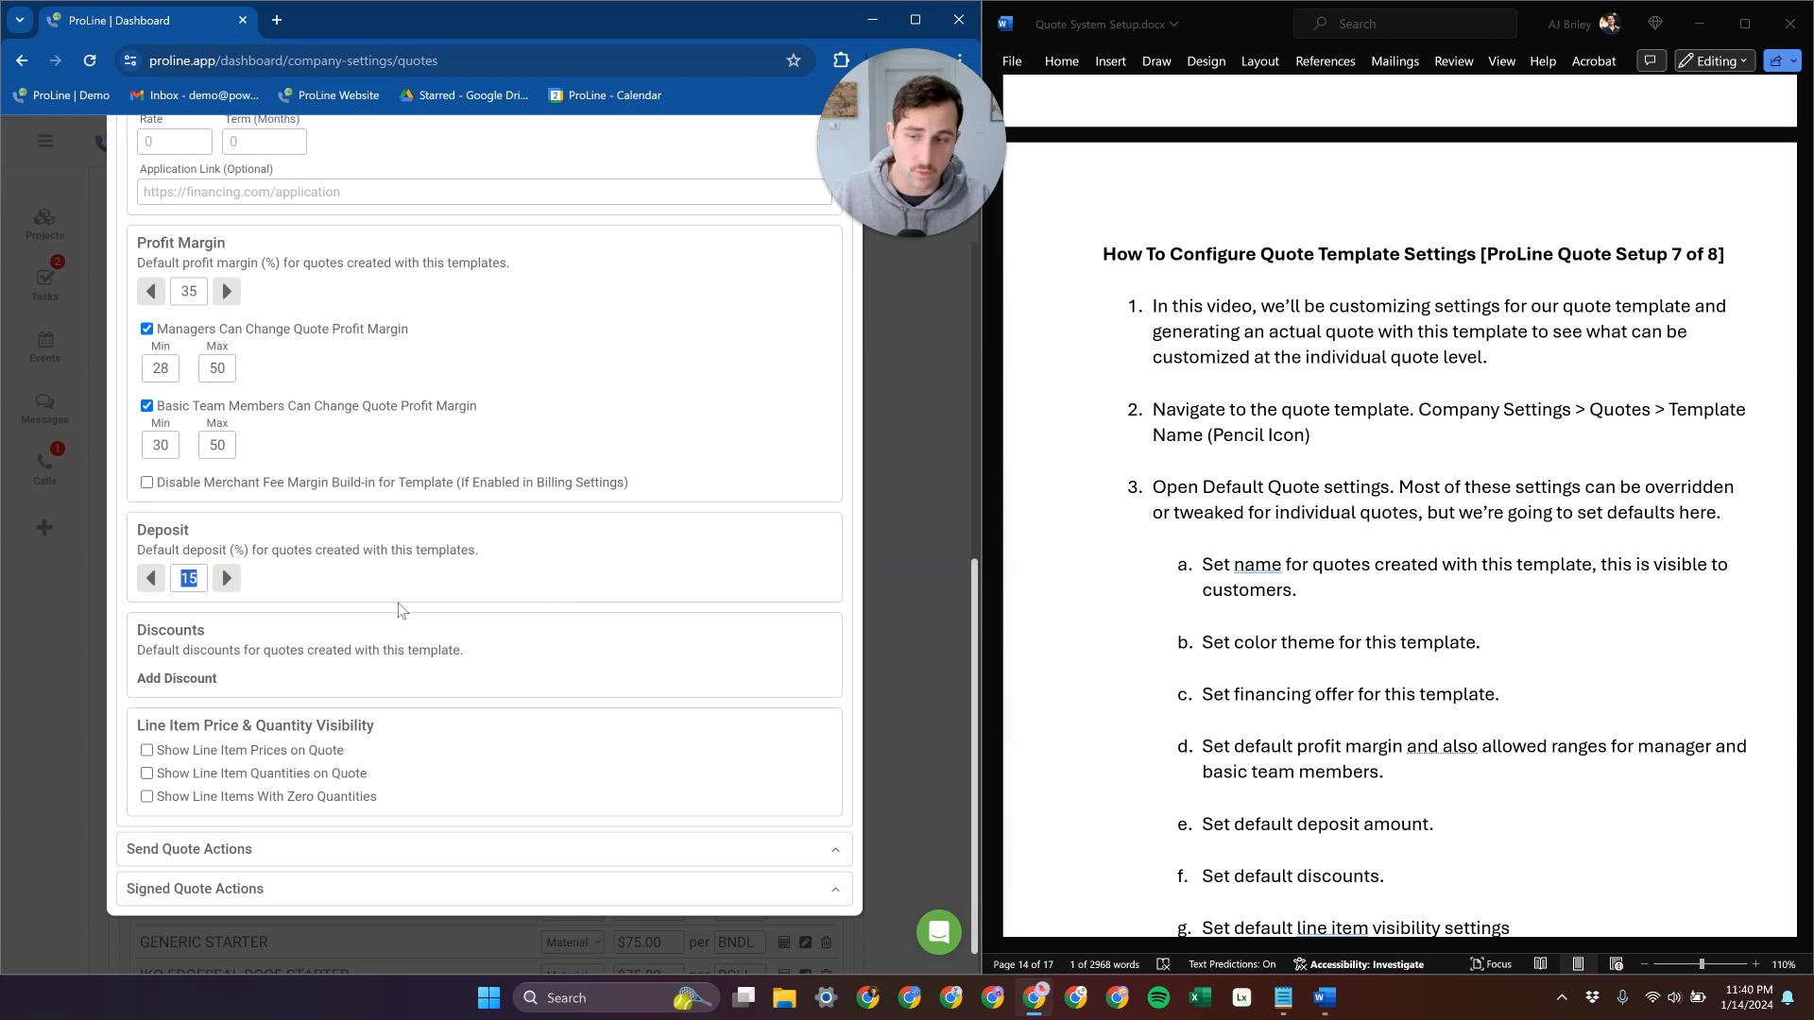
pyautogui.click(198, 580)
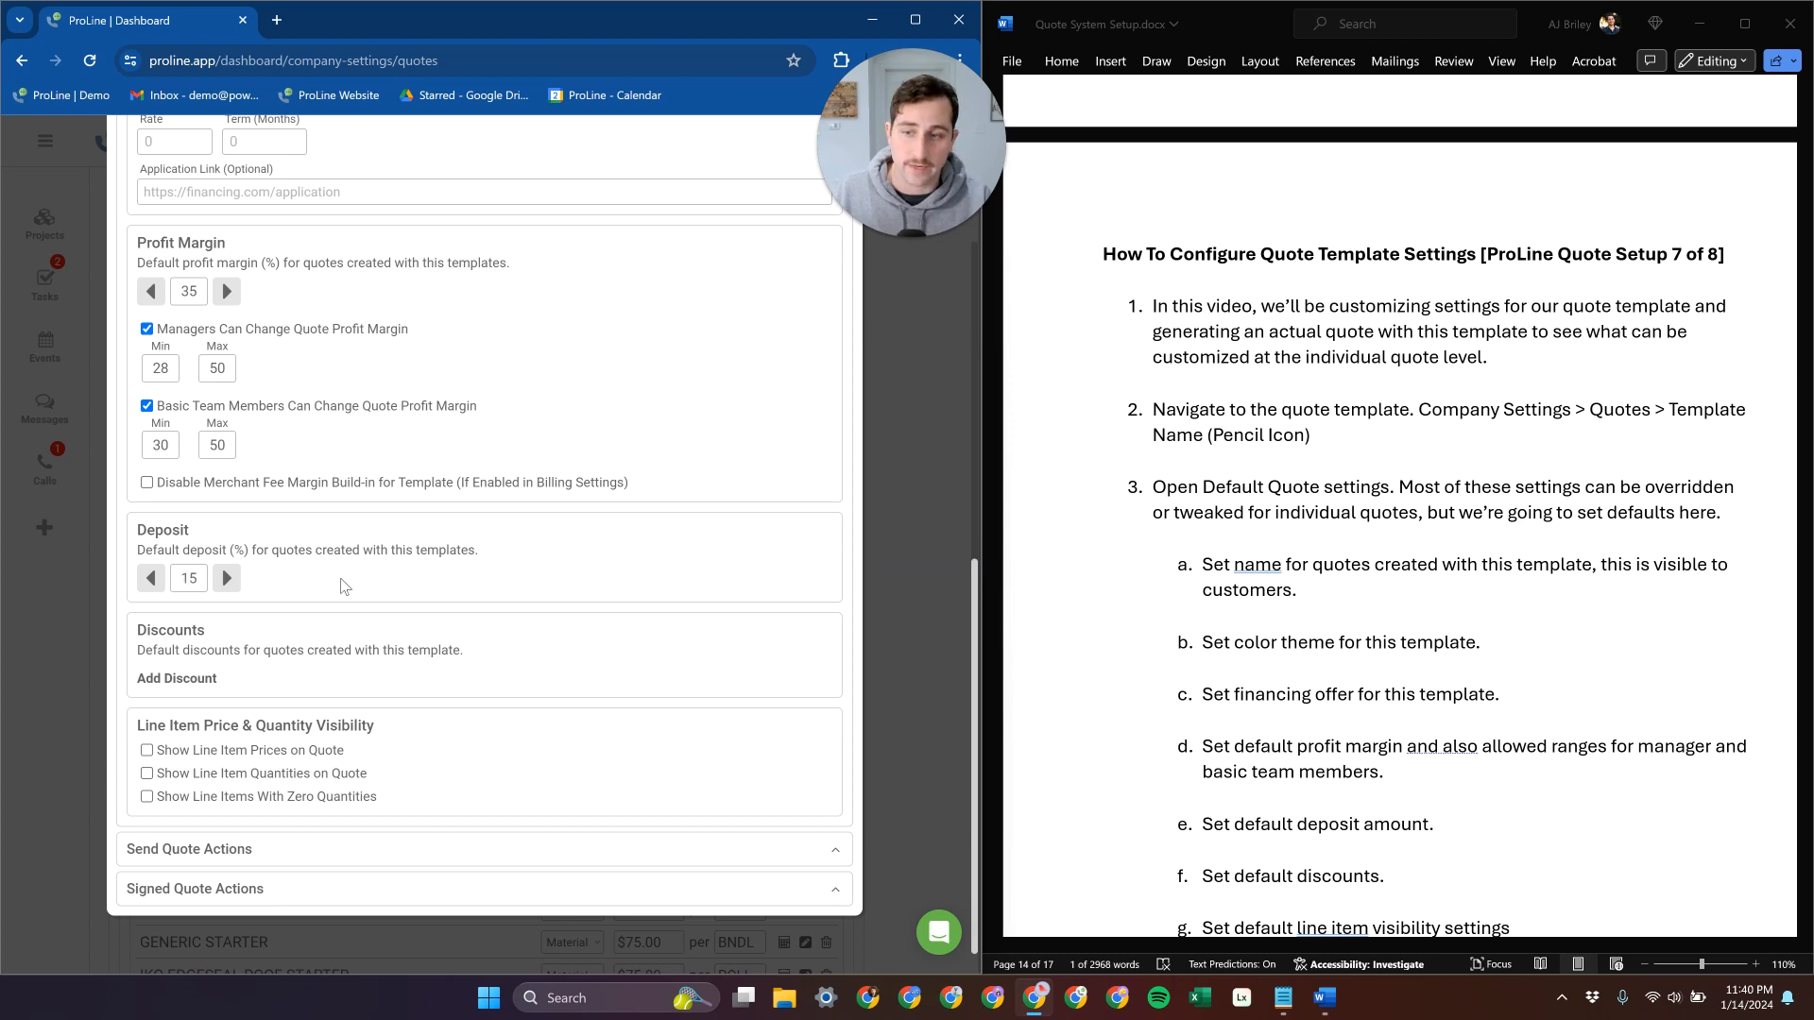
pyautogui.doubleClick(185, 577)
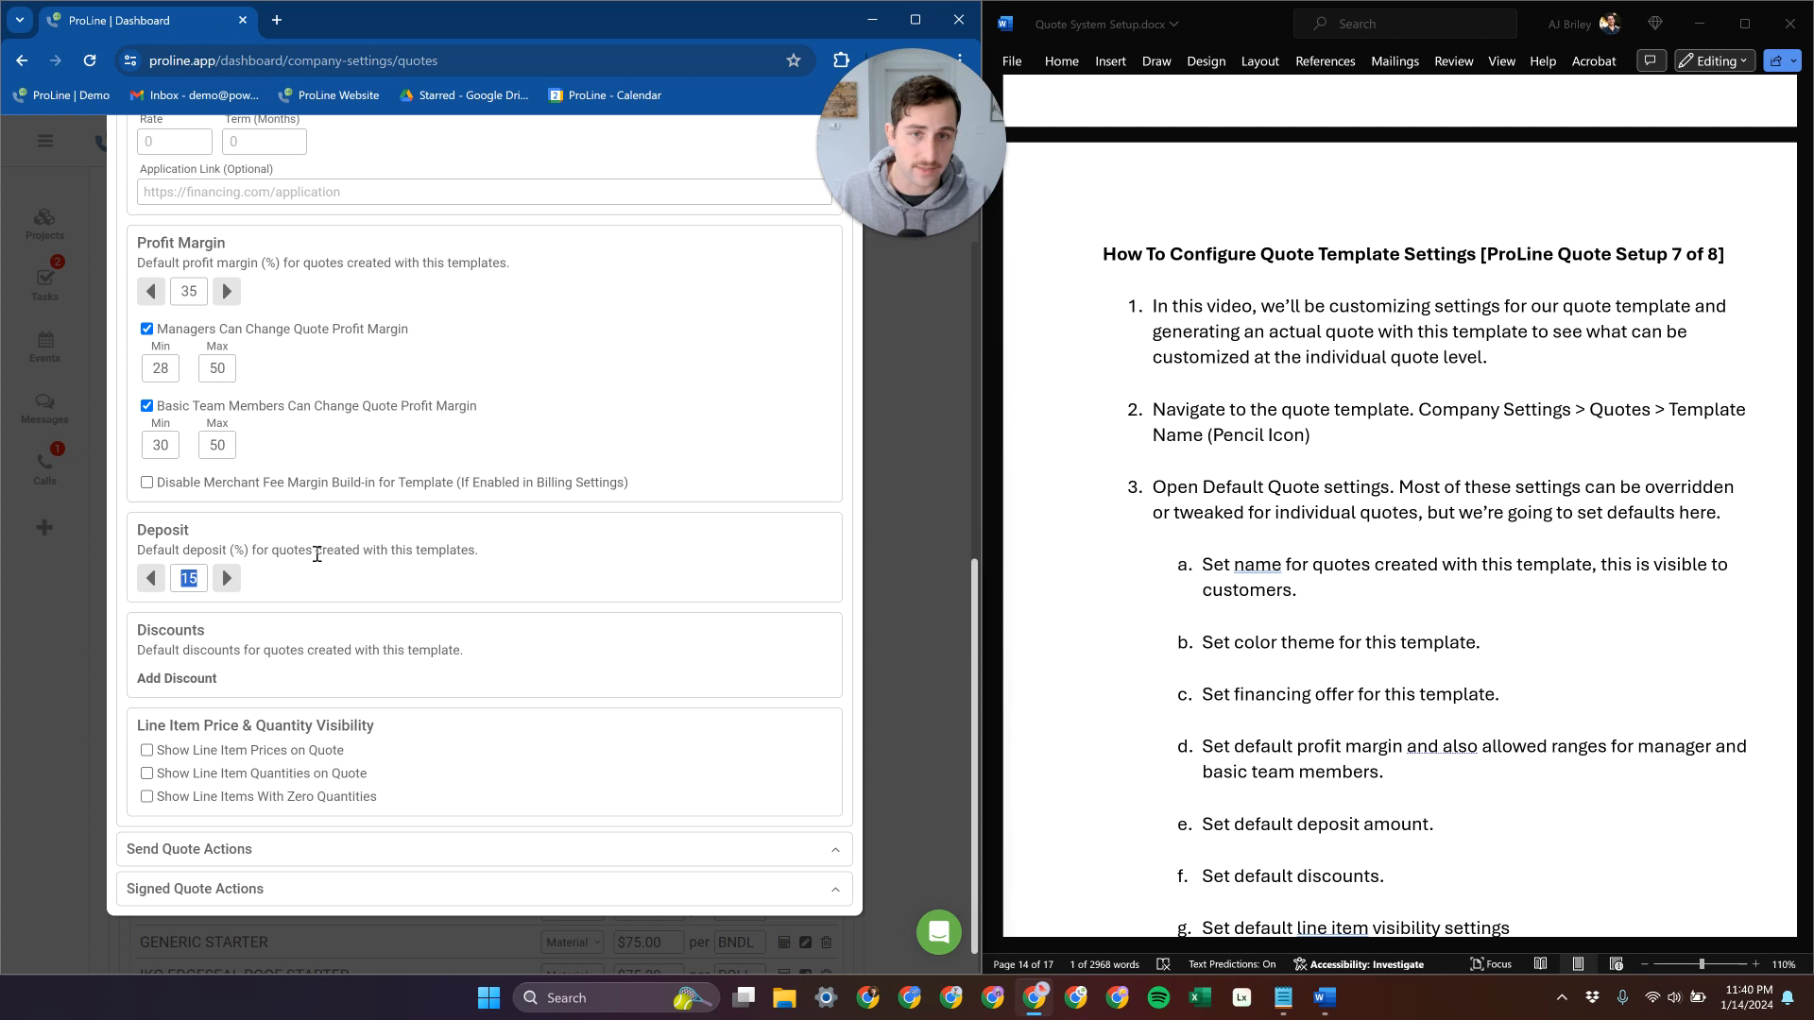
pyautogui.click(332, 565)
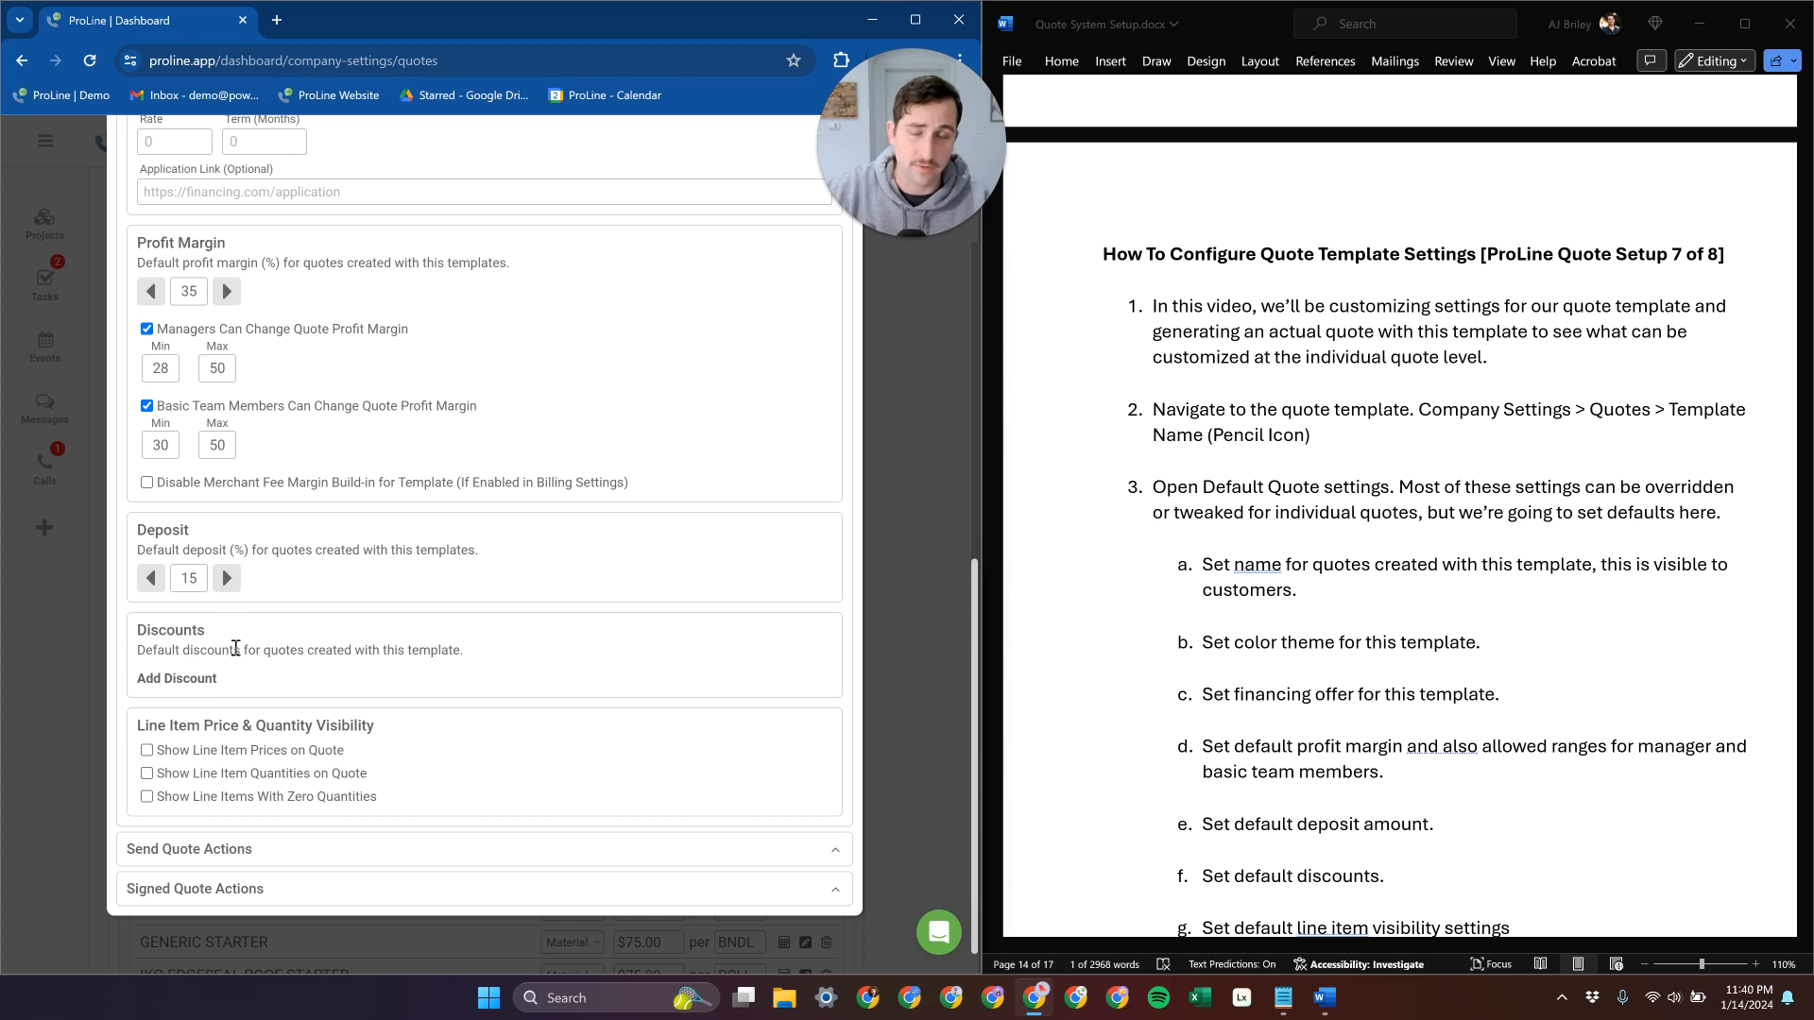
# - Collapse the Default Quote Settings and set the stage in Send Quote Actions to SALES | QUOTE SENT
pyautogui.scroll(-1, 205, 728)
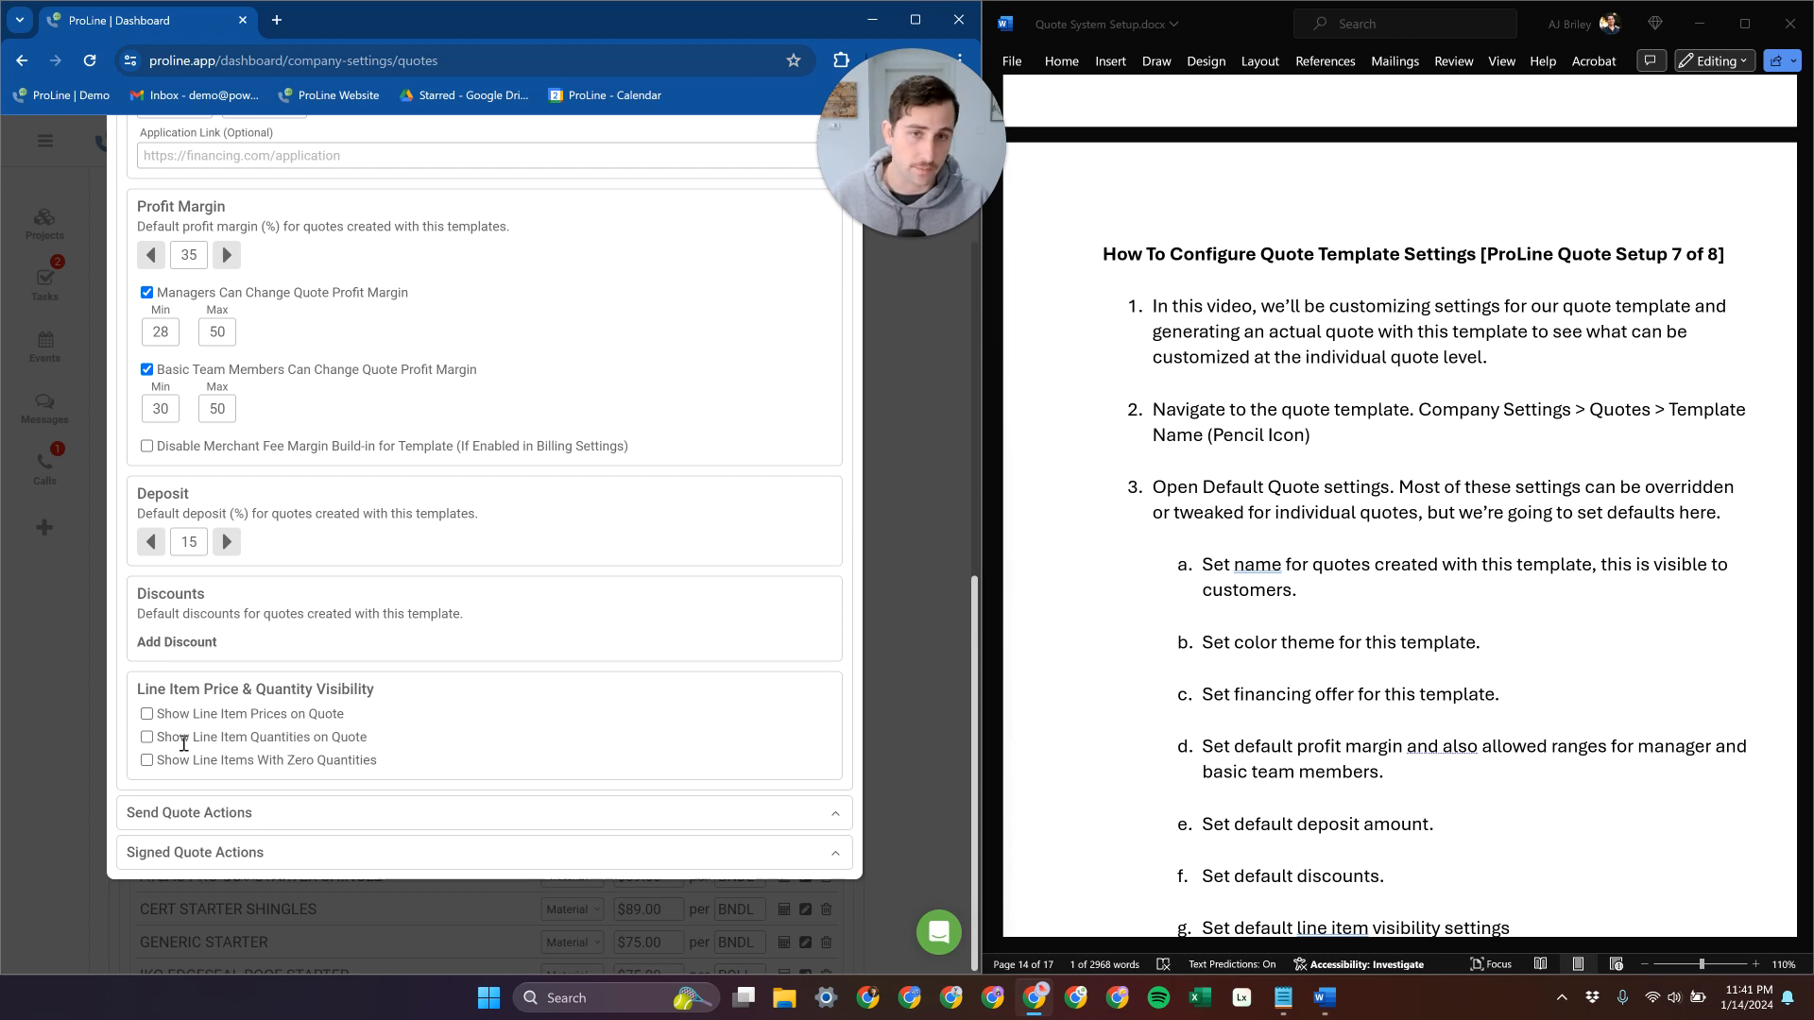
pyautogui.scroll(5, 359, 619)
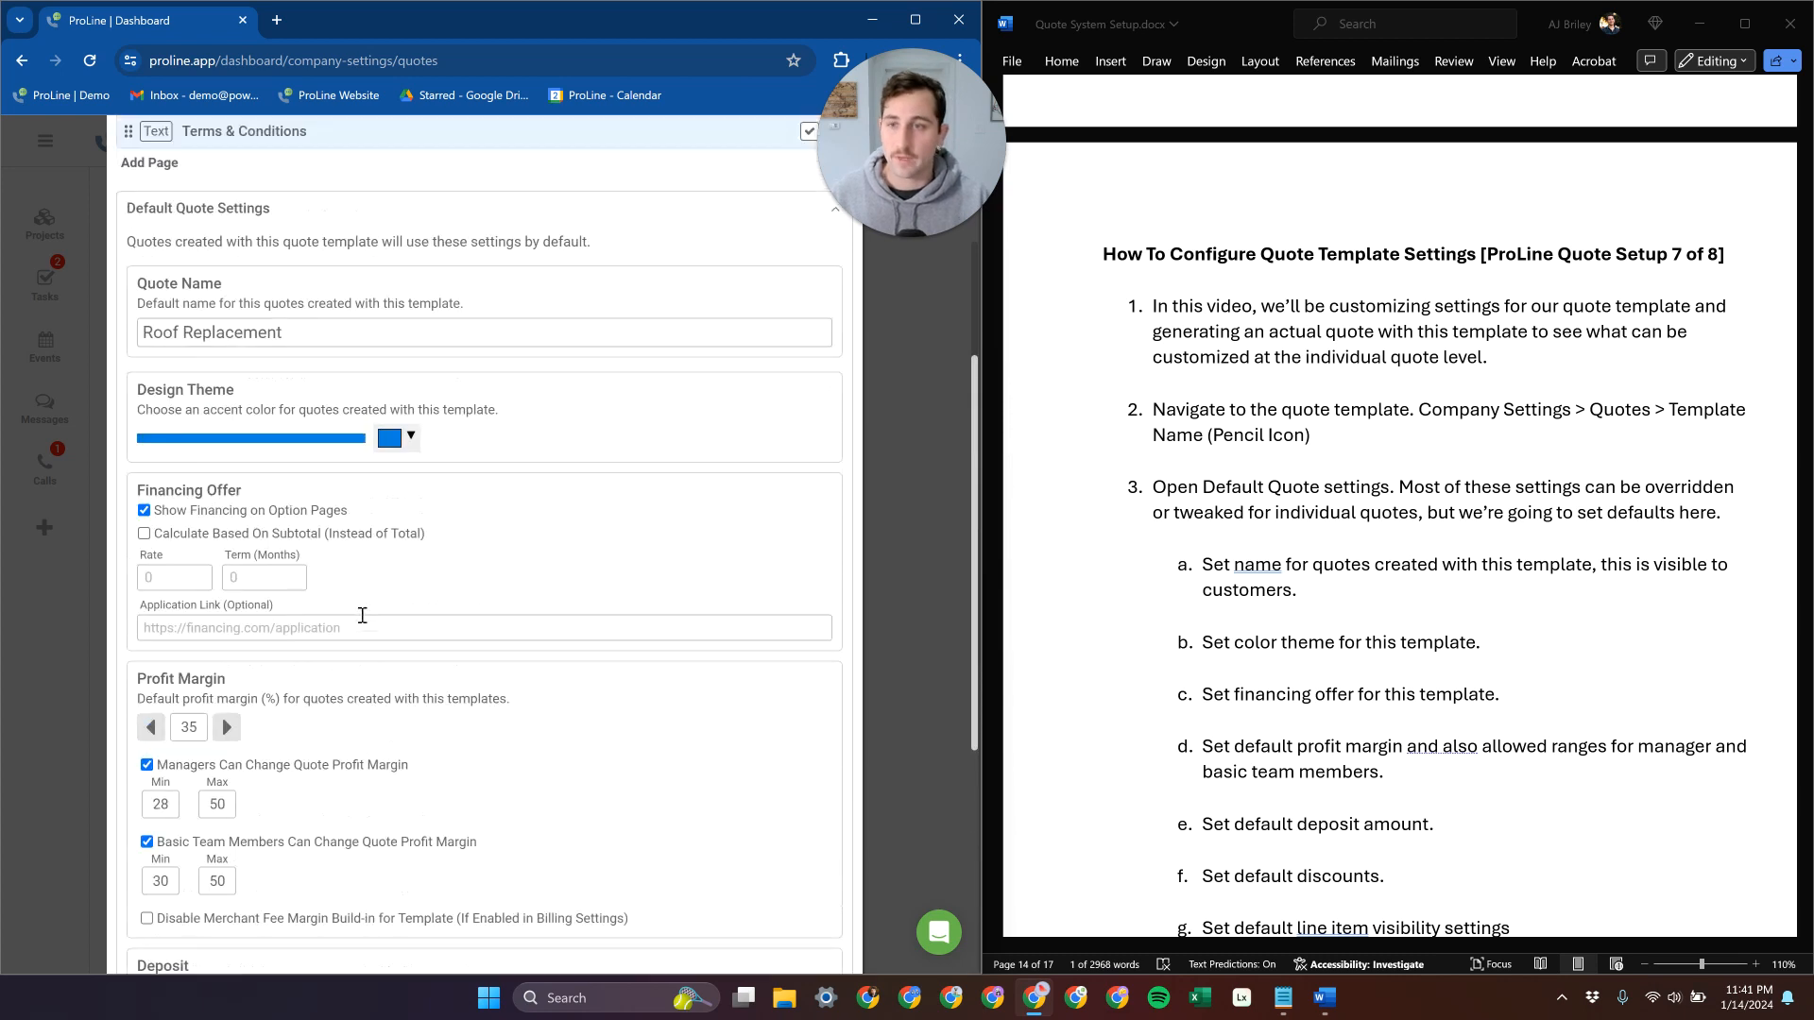
pyautogui.click(545, 213)
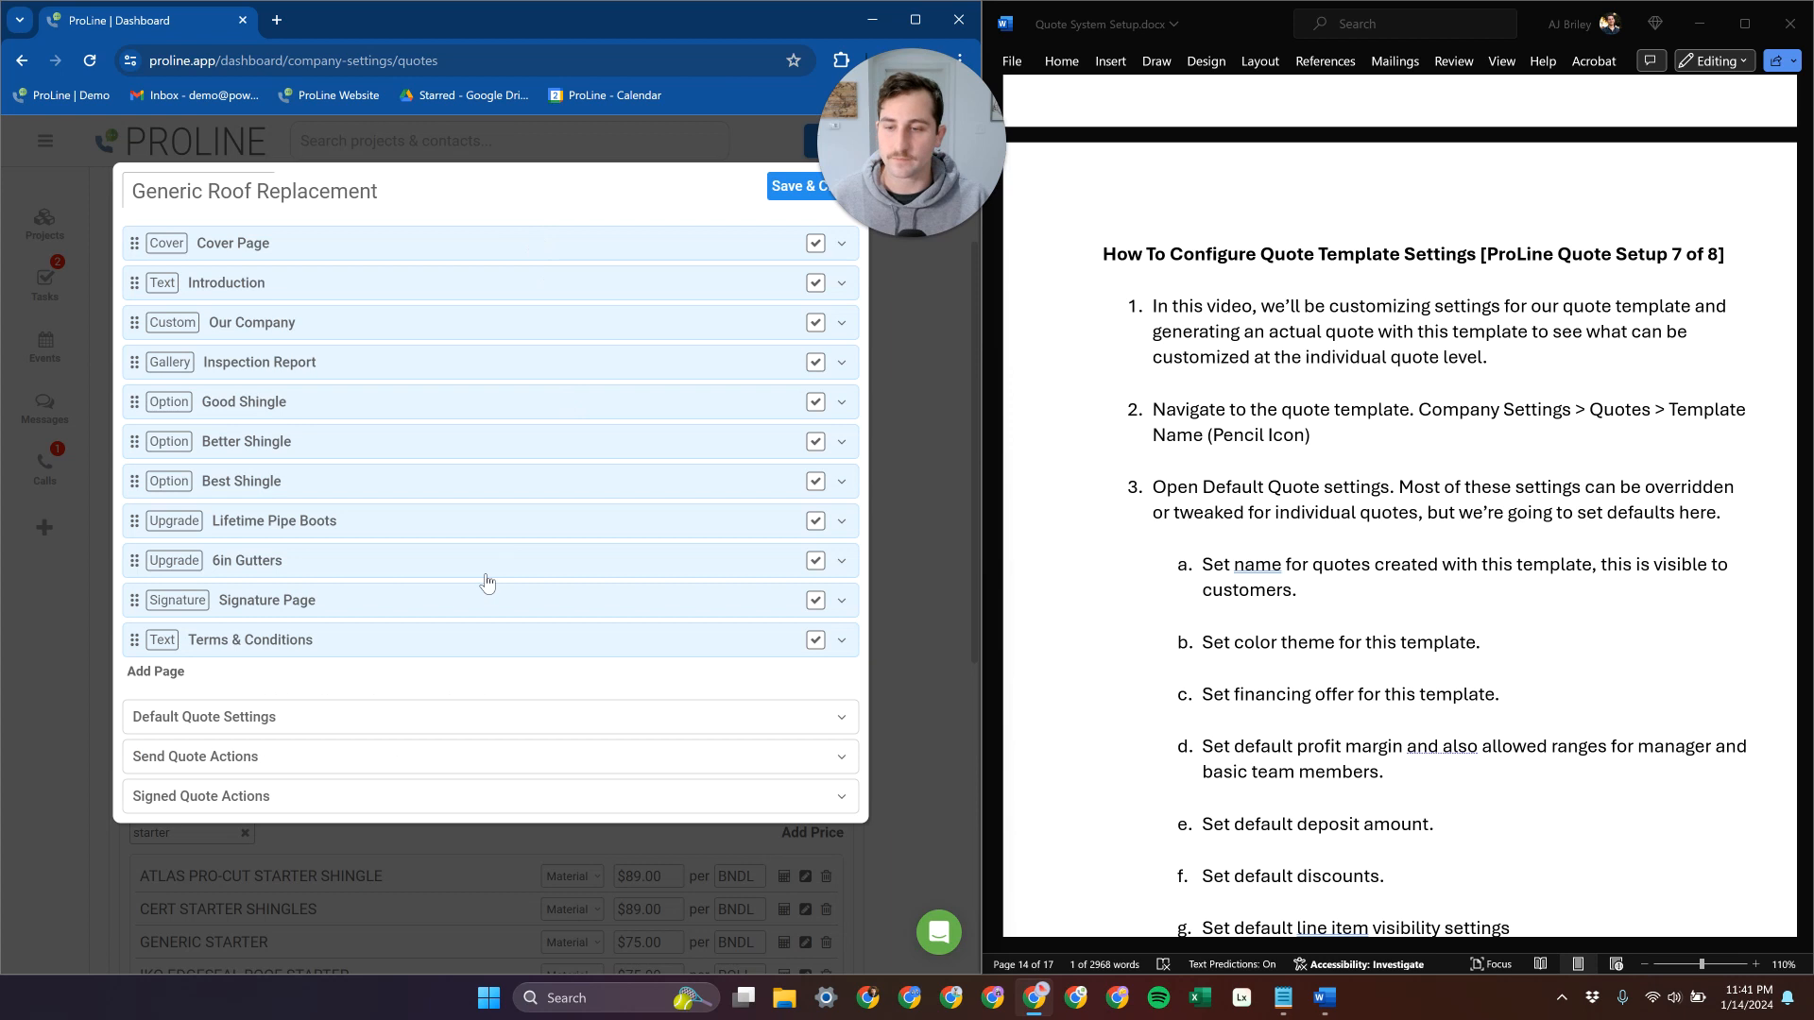
pyautogui.click(269, 765)
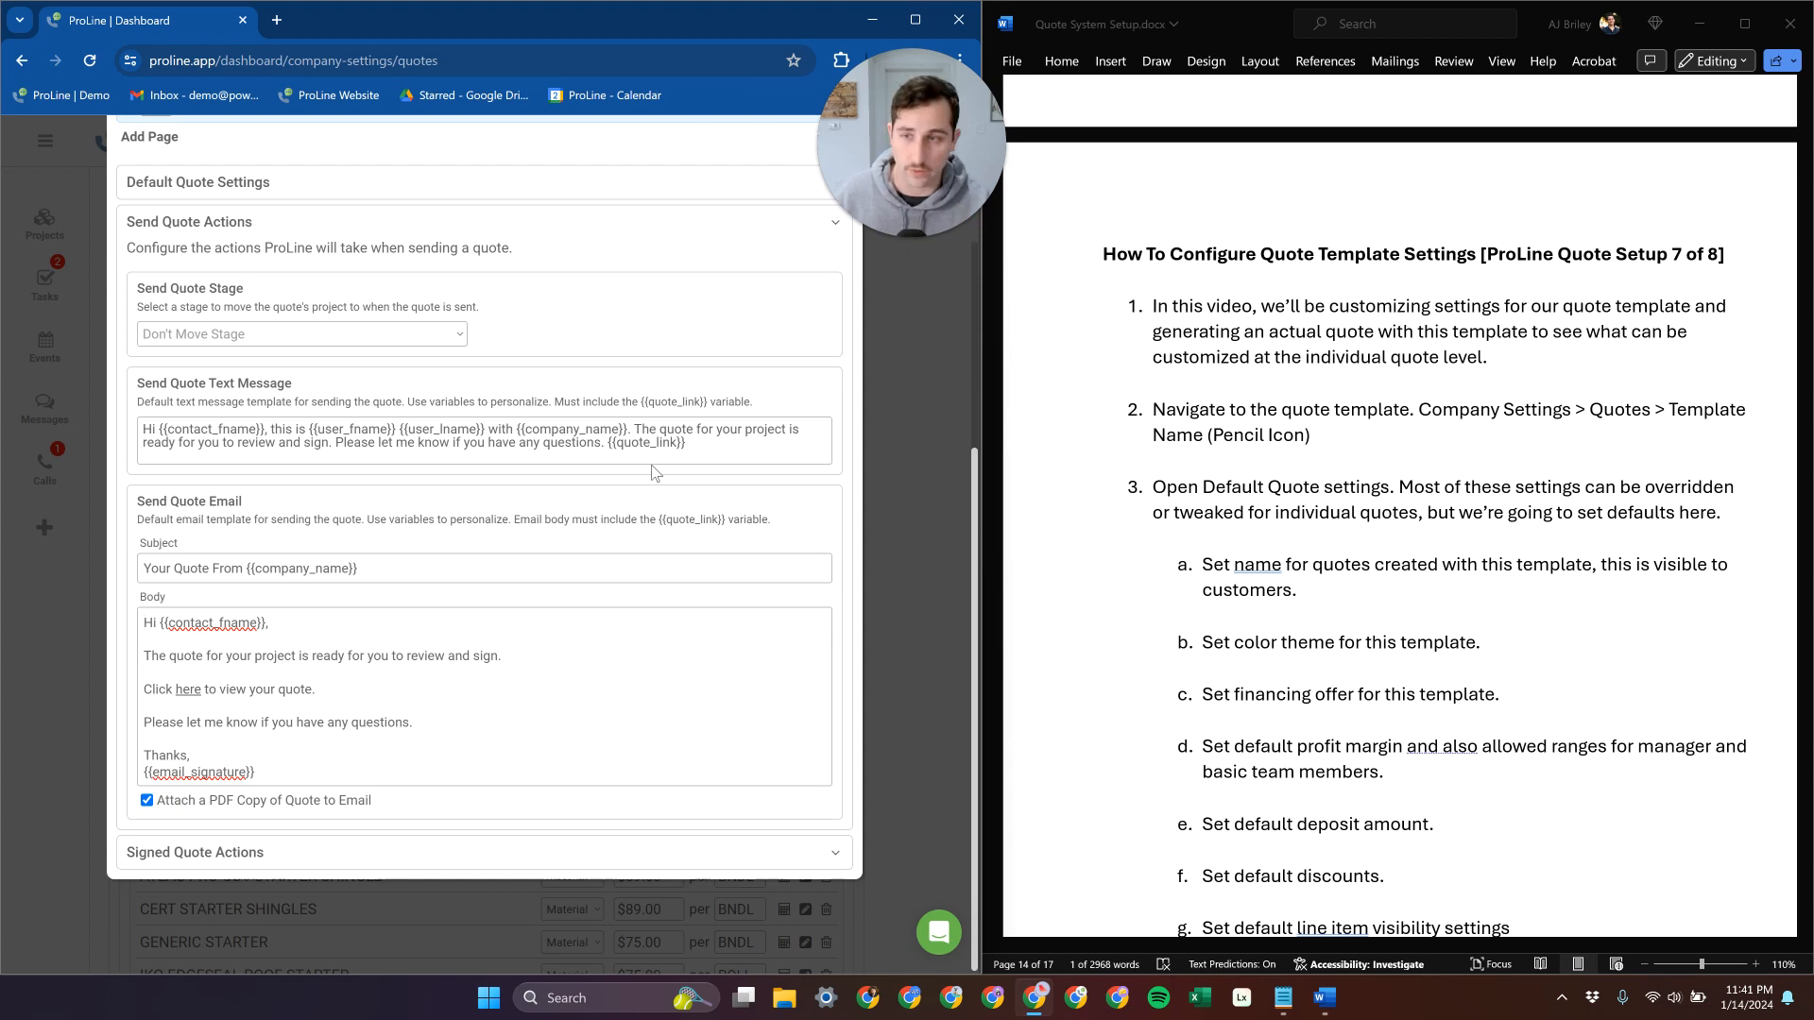
pyautogui.click(215, 340)
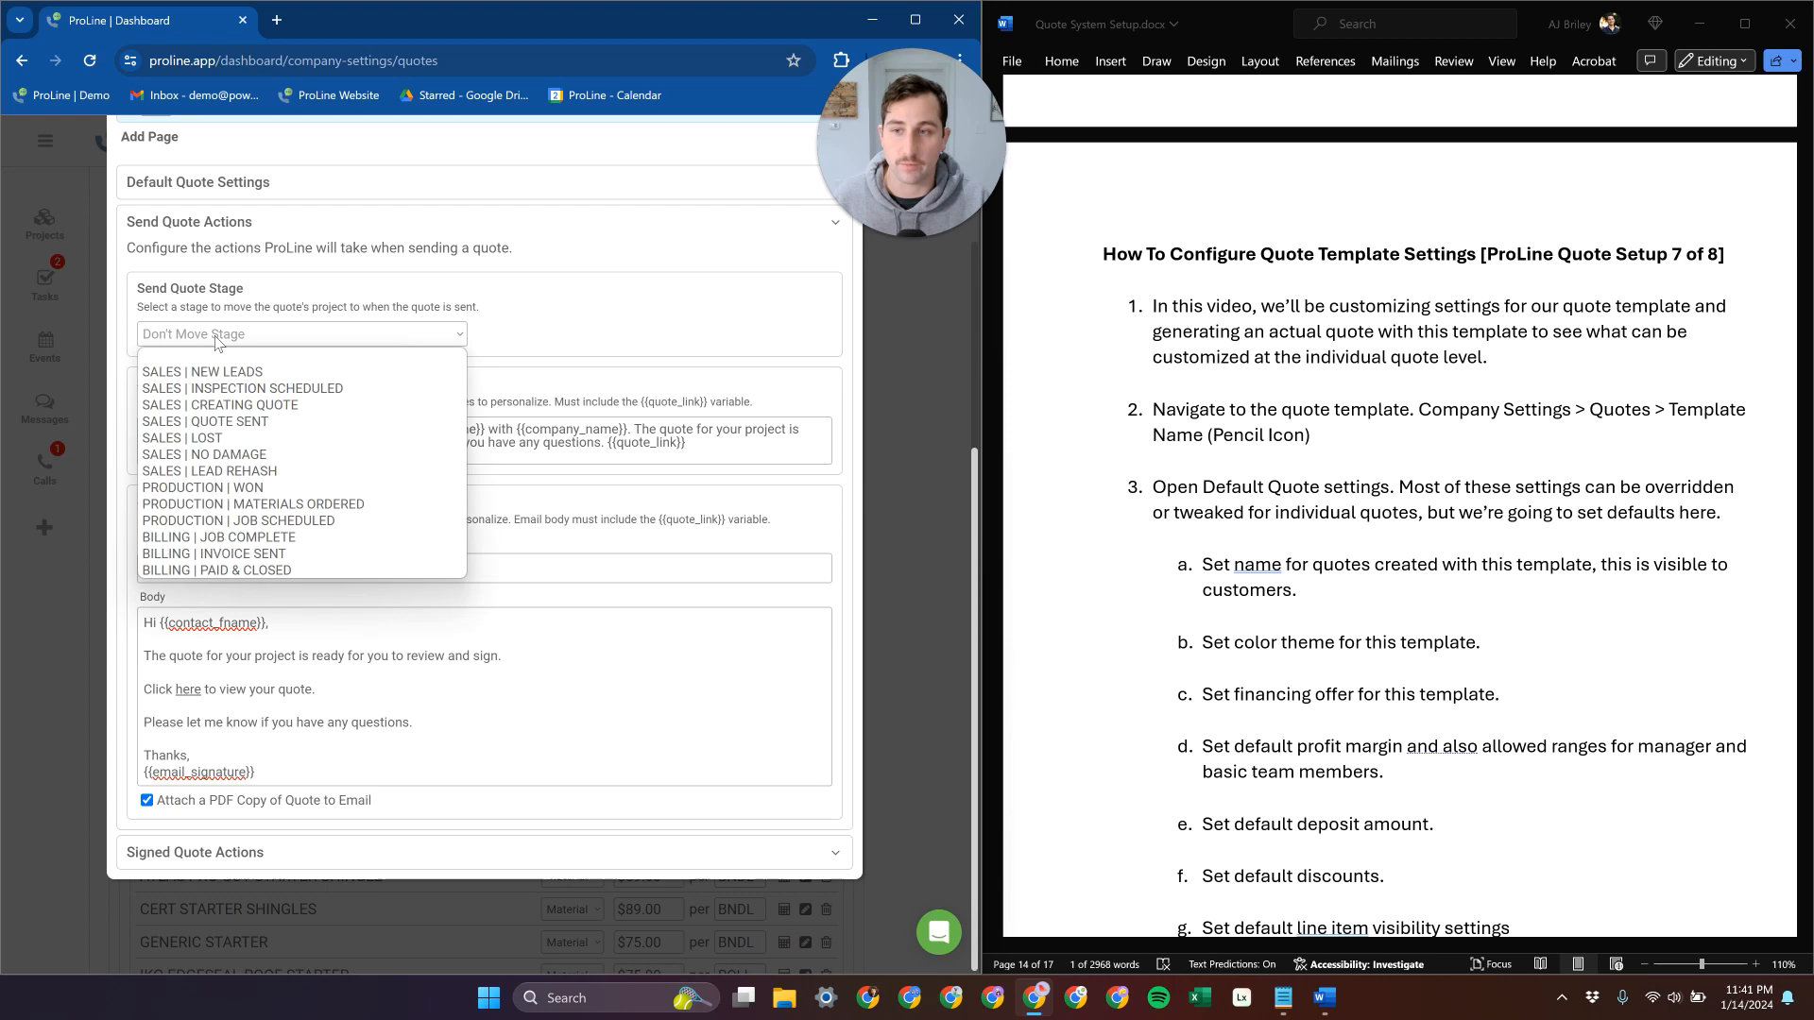
pyautogui.click(238, 433)
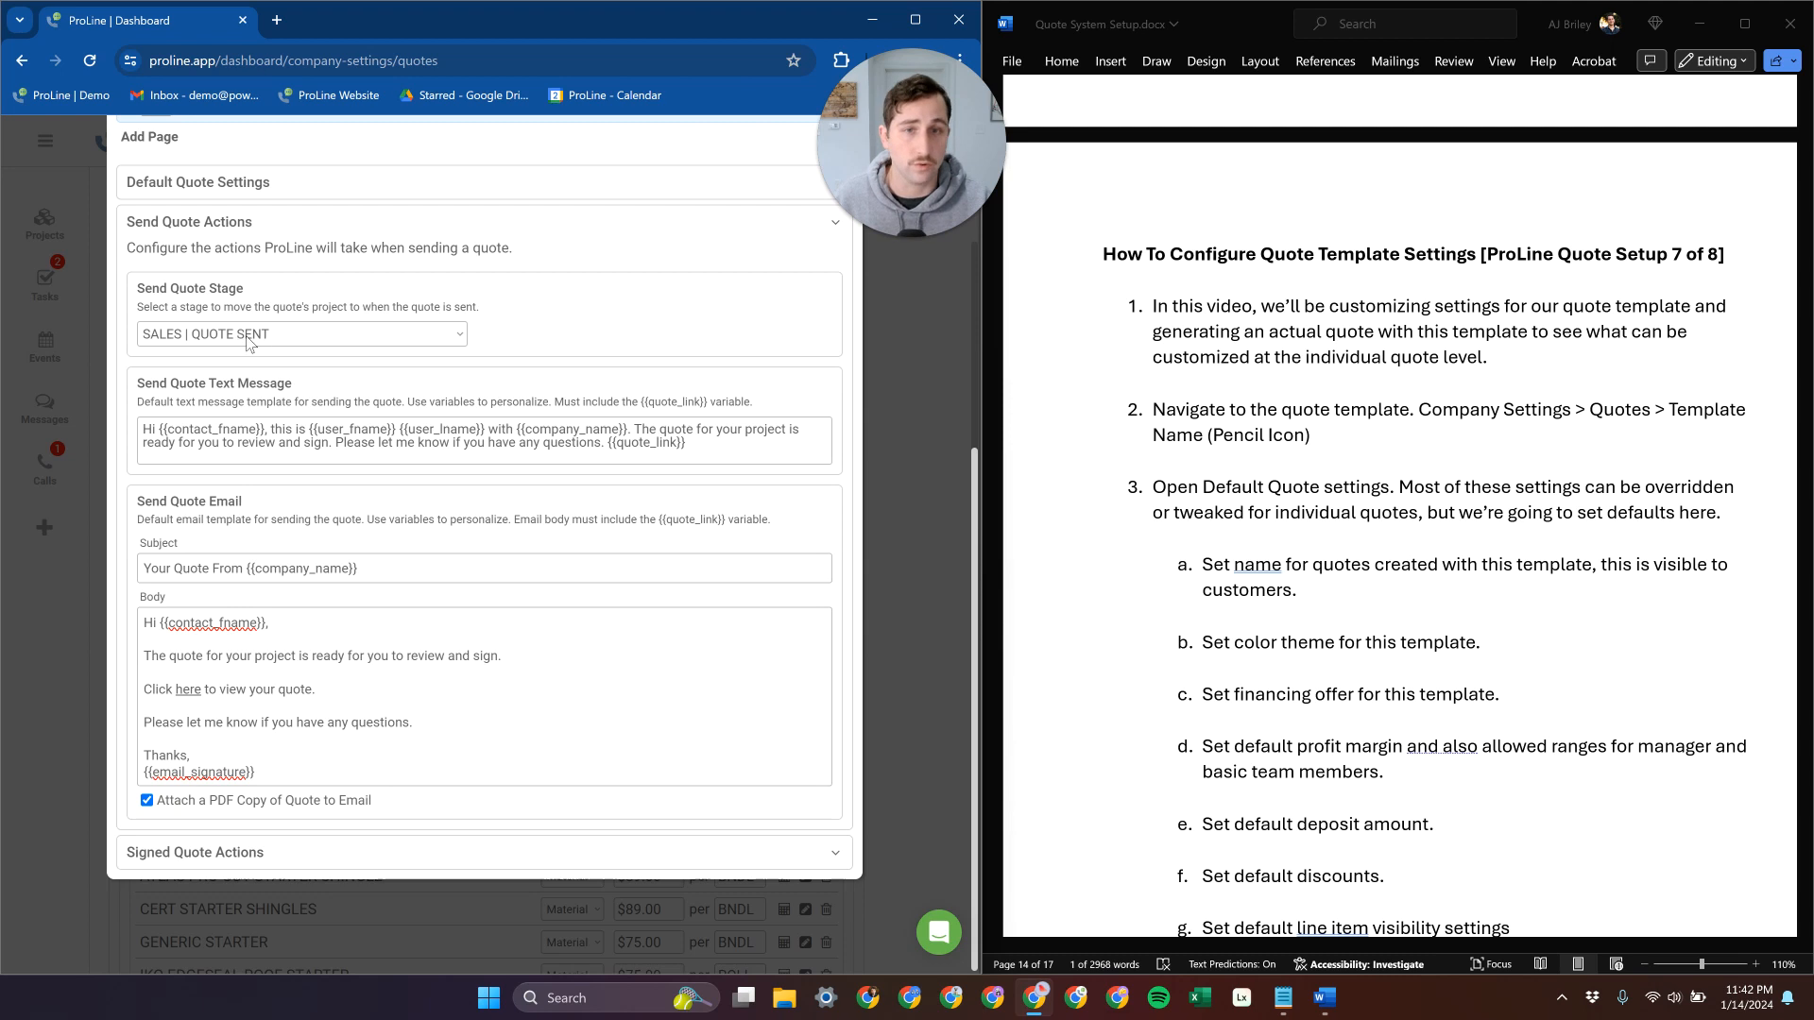
# - Examine the default text message template used for sending the quote, including its variables
pyautogui.moveTo(687, 443); pyautogui.dragTo(171, 430)
pyautogui.click(241, 435)
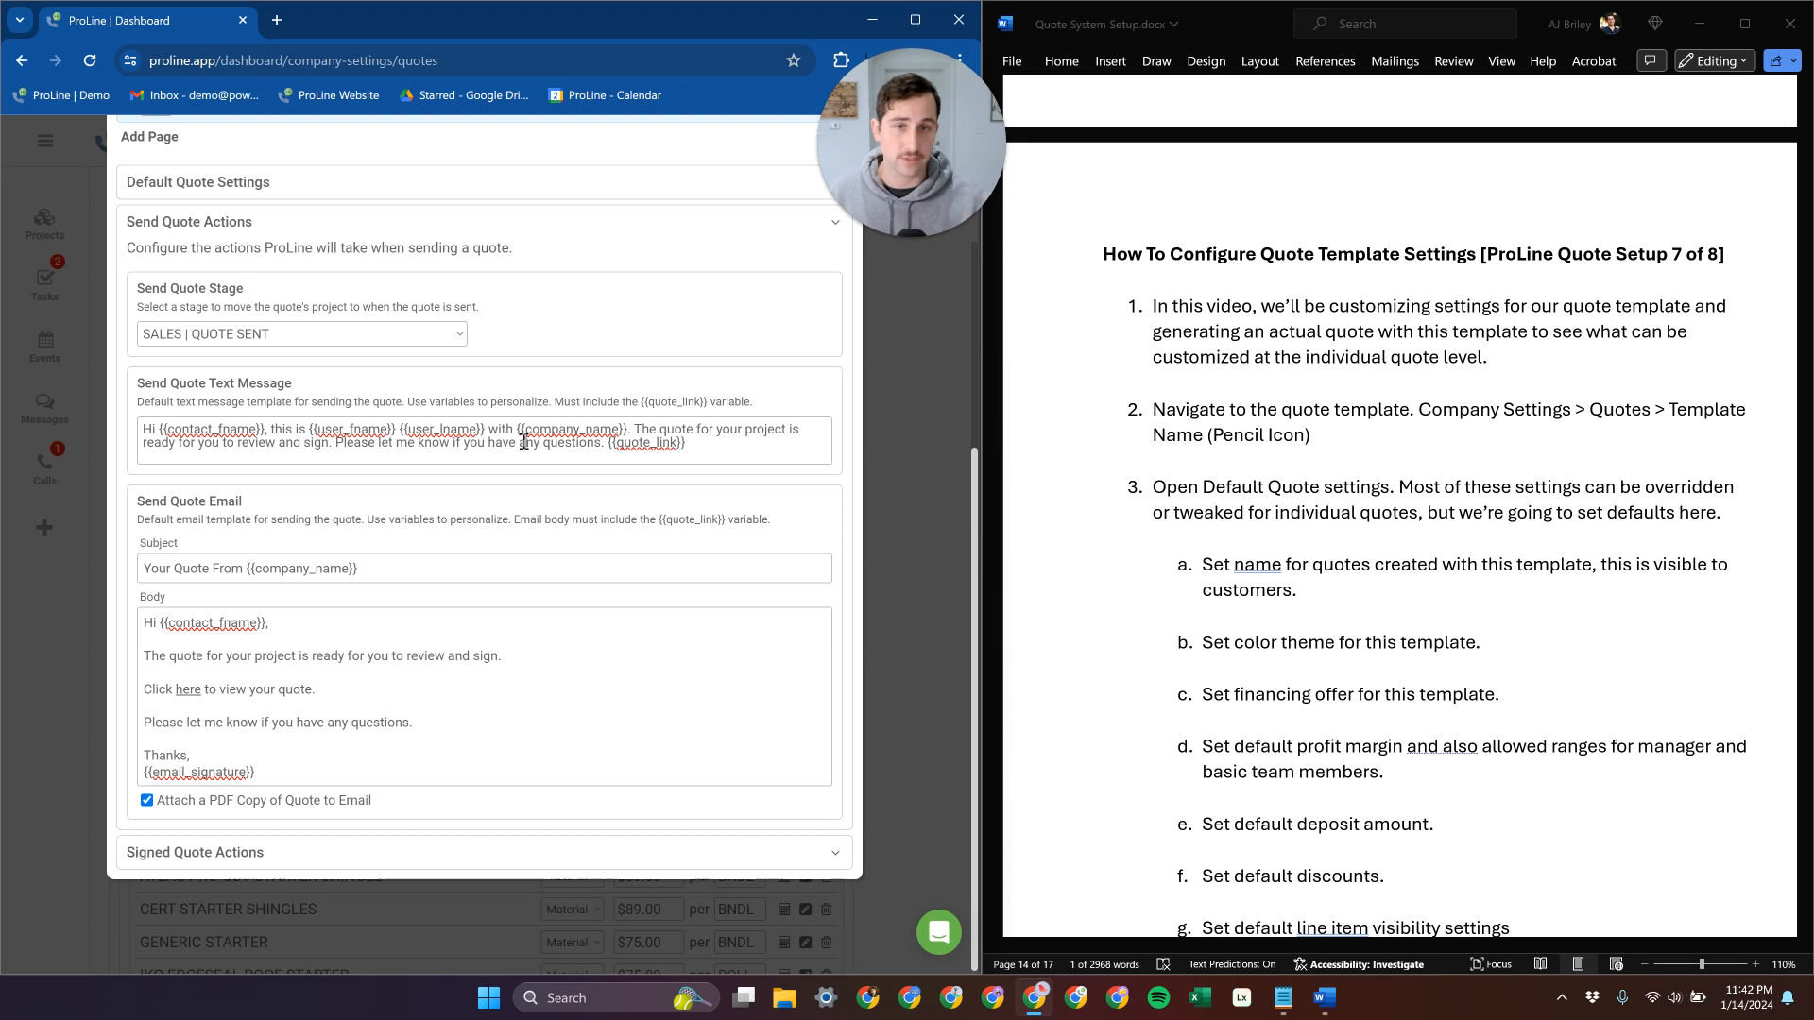
pyautogui.tripleClick(782, 451)
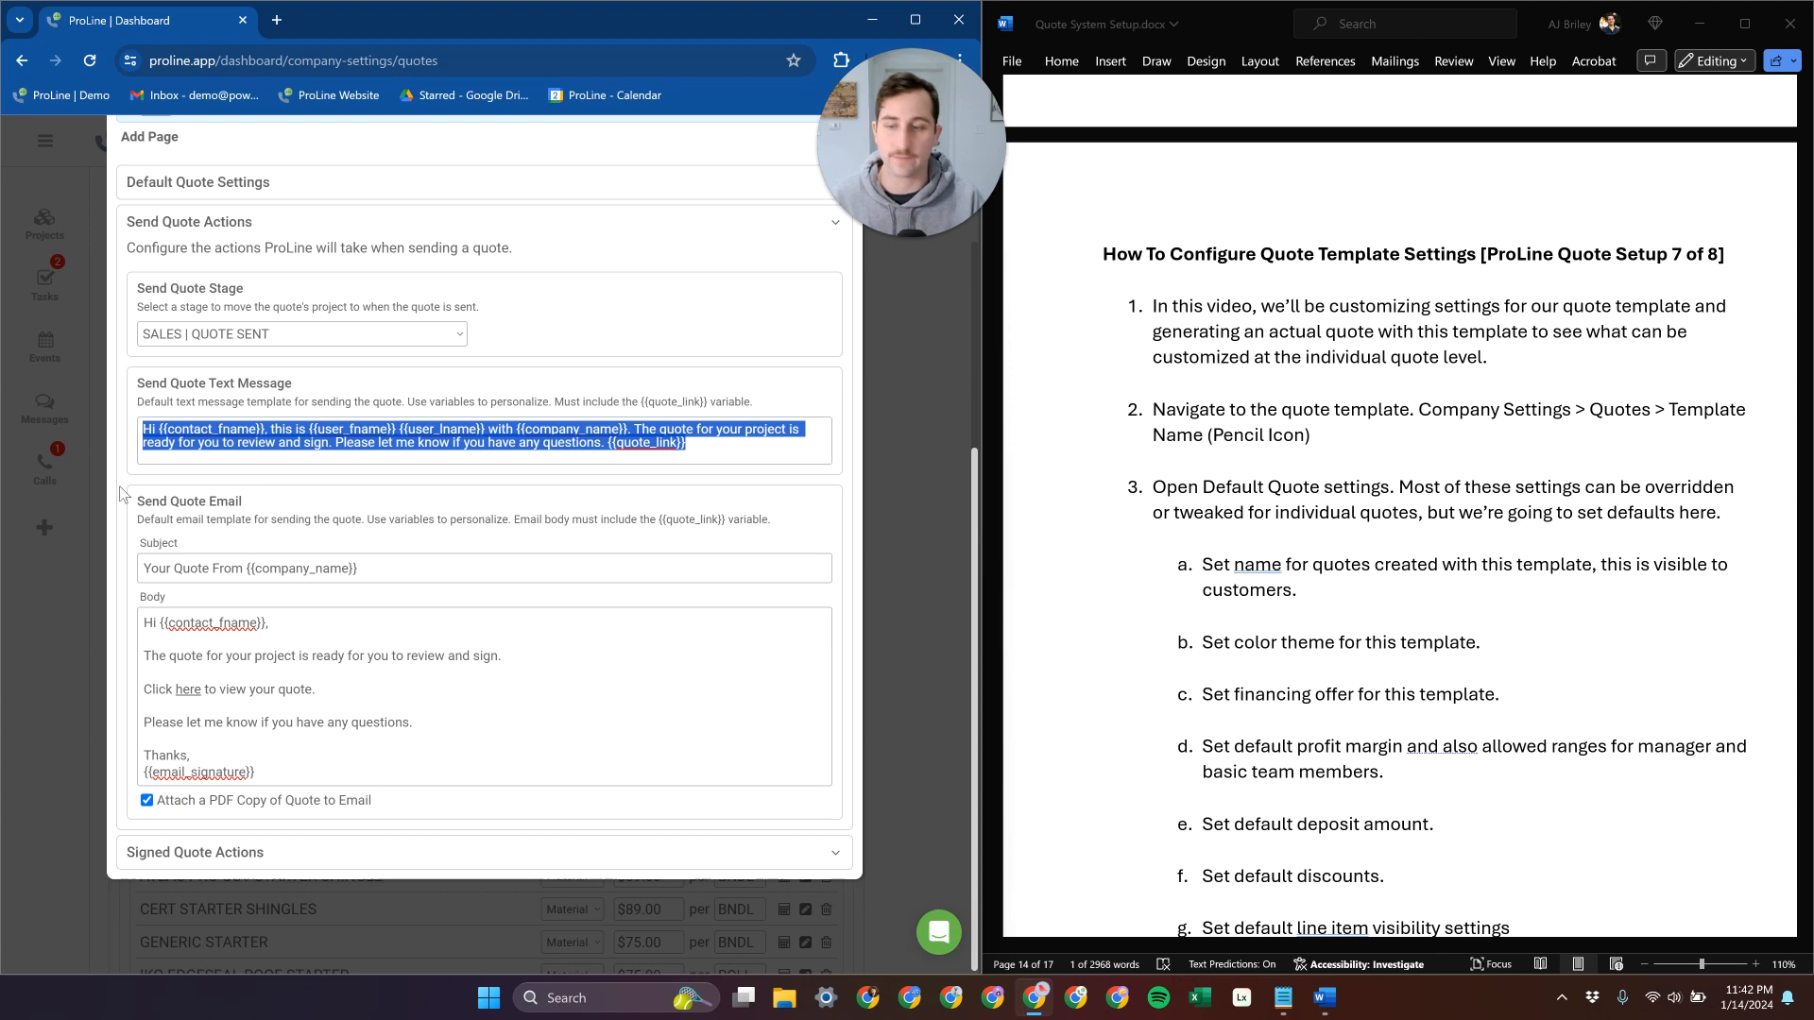
# - Review the subject of the Send Quote Email template and collapse the Send Quote Actions
pyautogui.moveTo(359, 572); pyautogui.dragTo(247, 569)
pyautogui.click(271, 555)
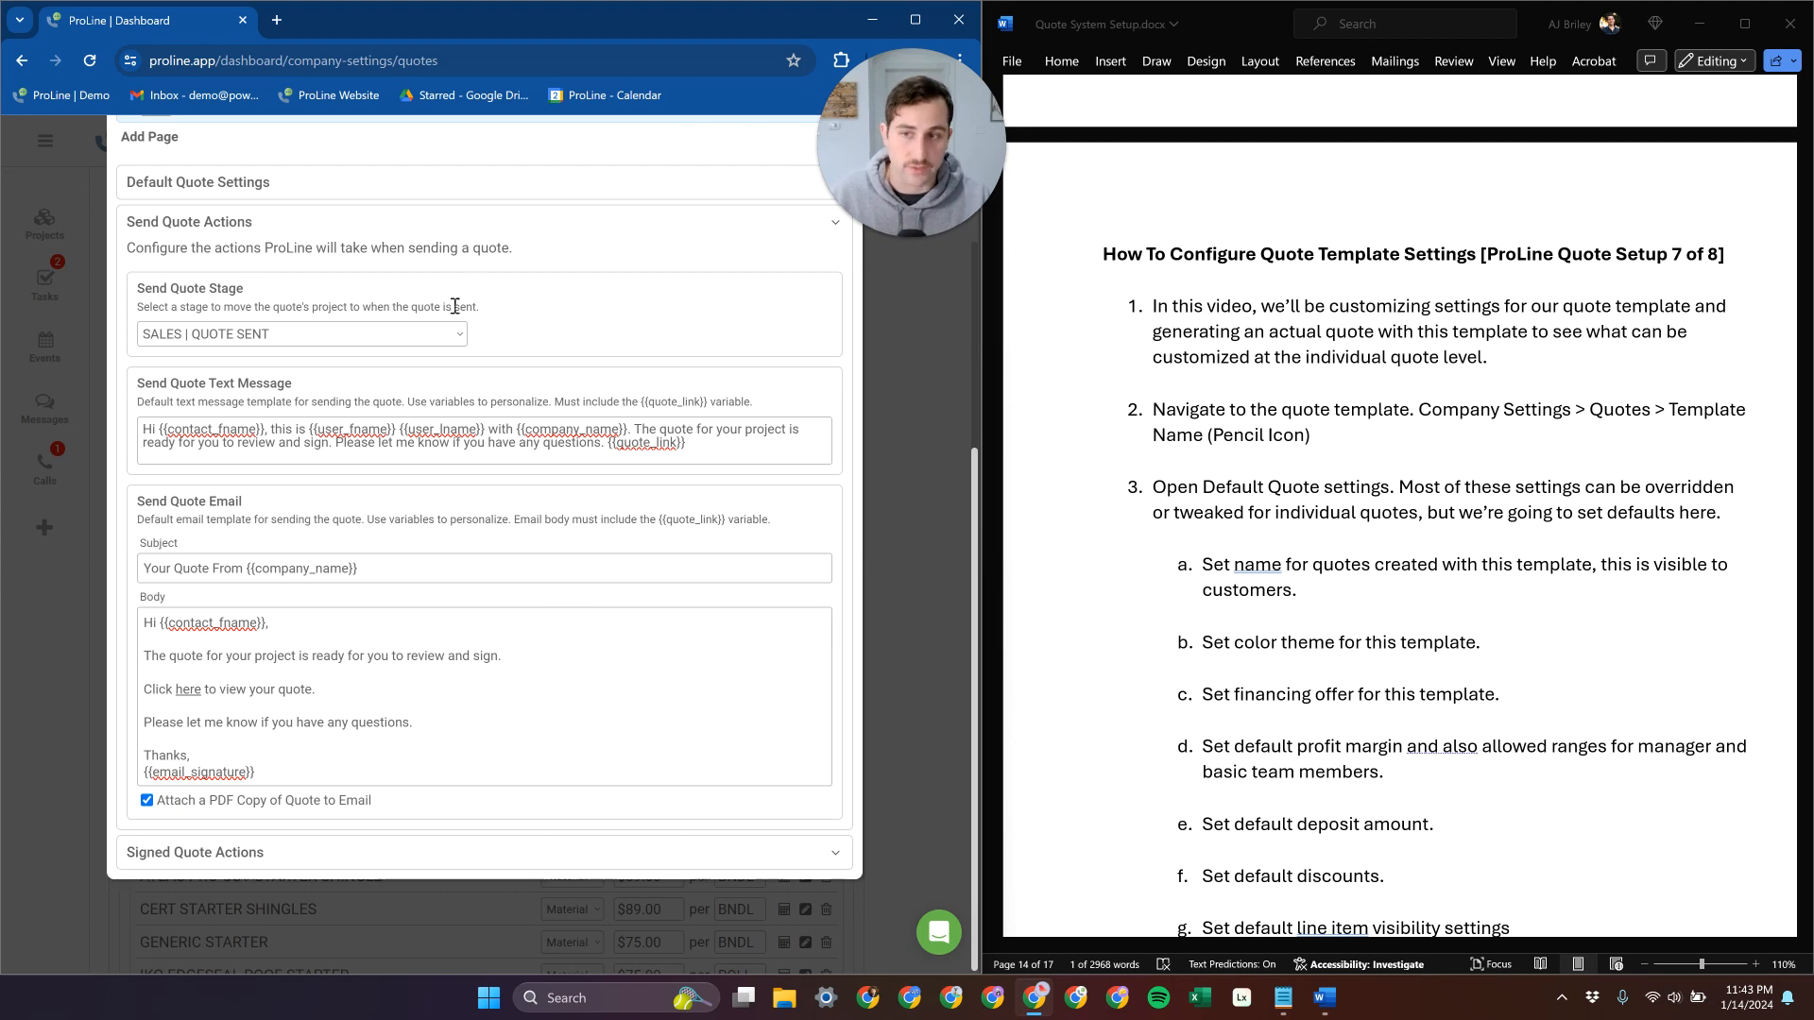
pyautogui.click(662, 230)
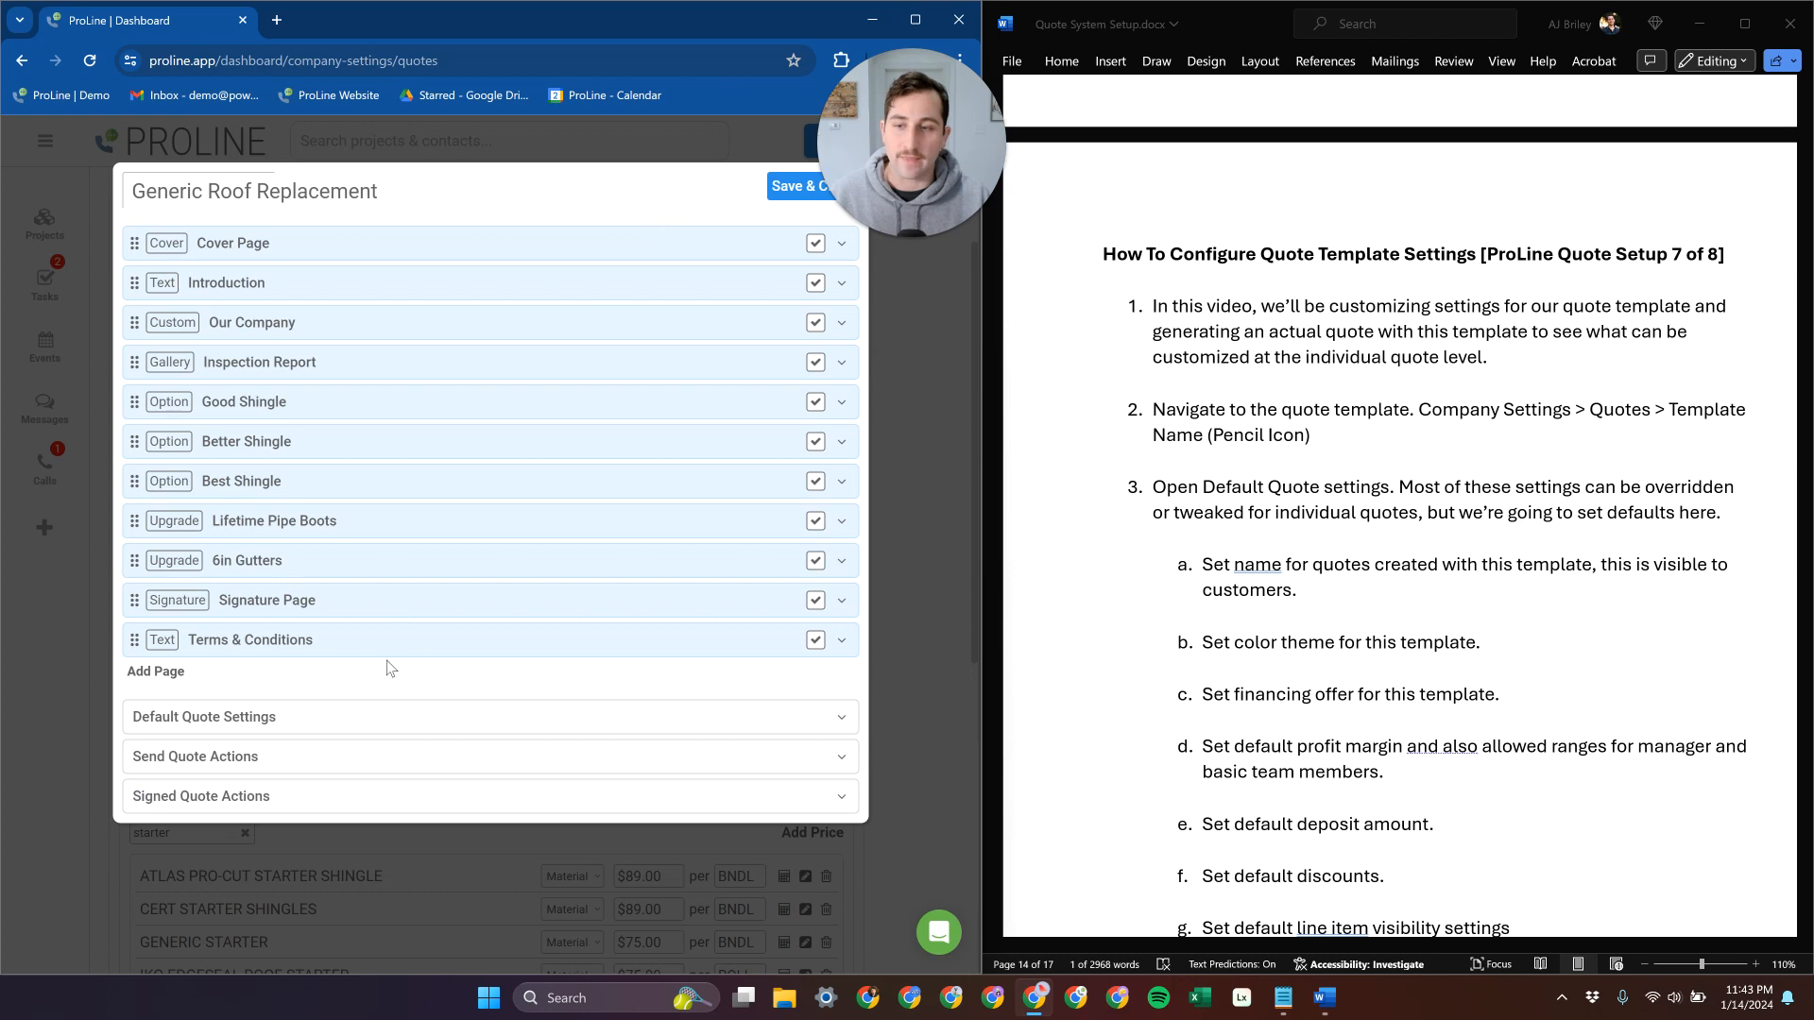
# - In Signed Quote Actions, review the text message and email templates and set the signed quote stage to PRODUCTION | WON
pyautogui.click(356, 907)
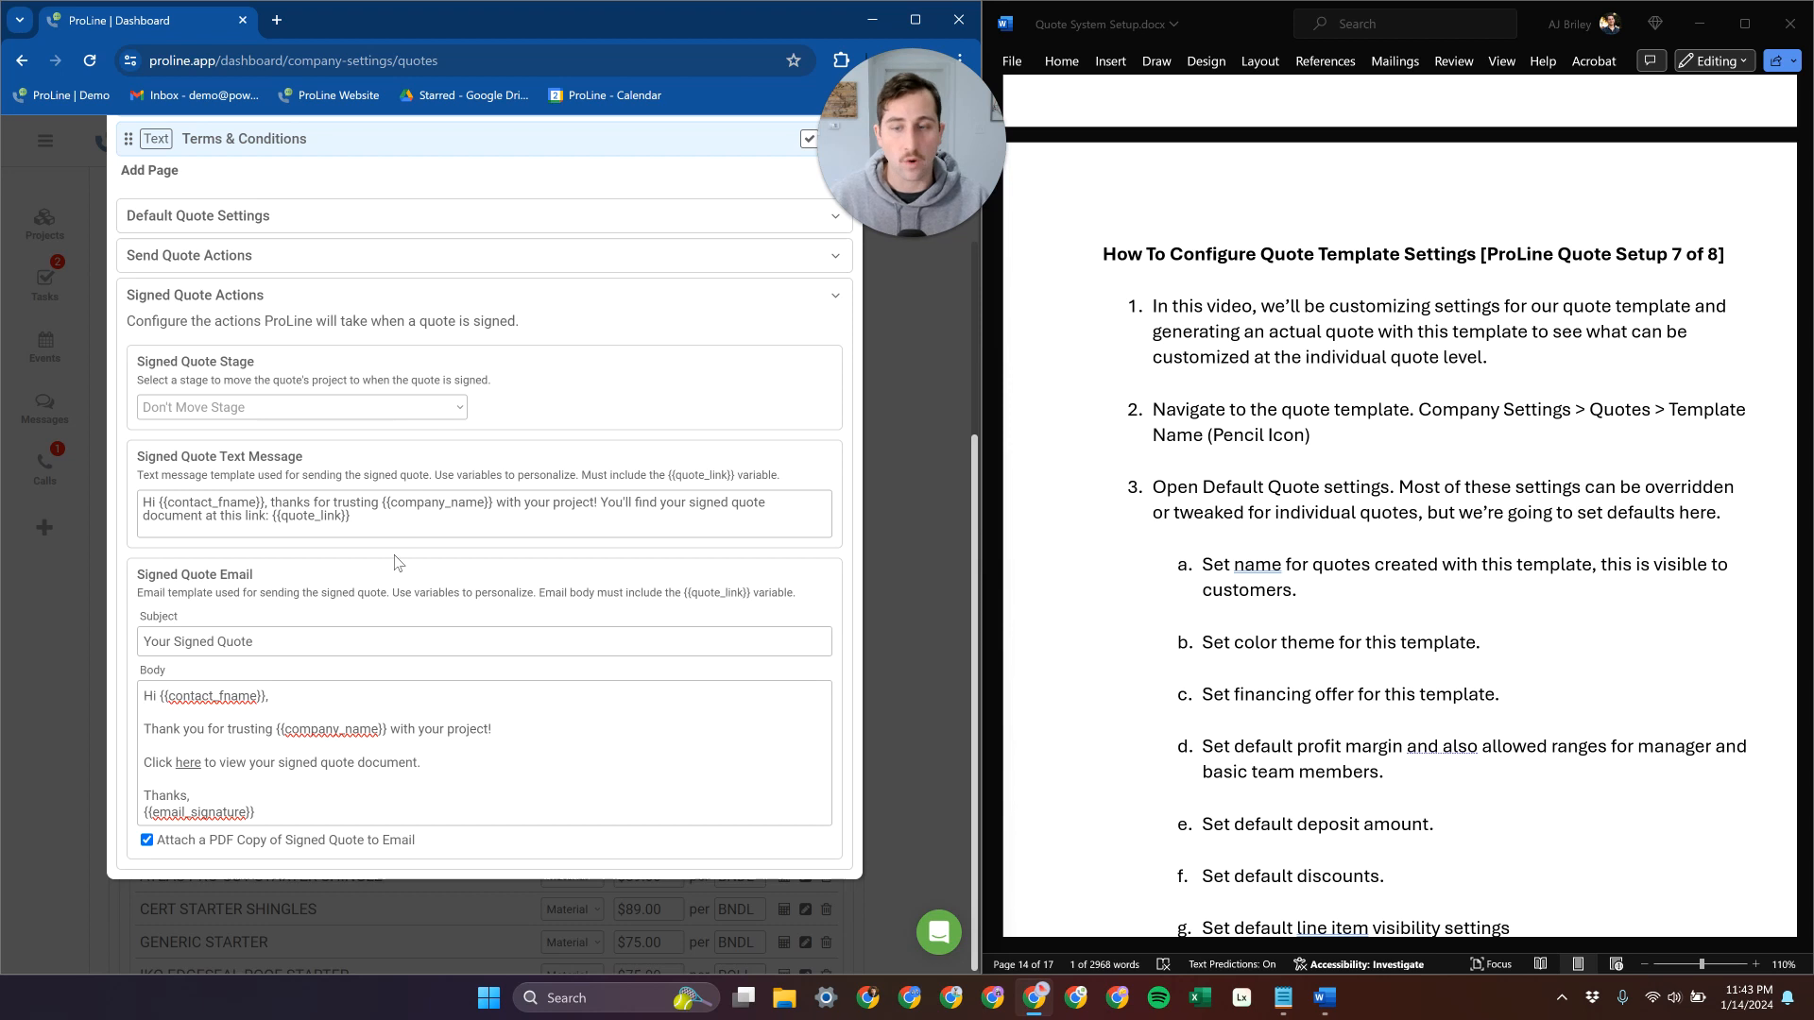
pyautogui.moveTo(354, 518); pyautogui.dragTo(138, 501)
pyautogui.moveTo(433, 818); pyautogui.dragTo(123, 699)
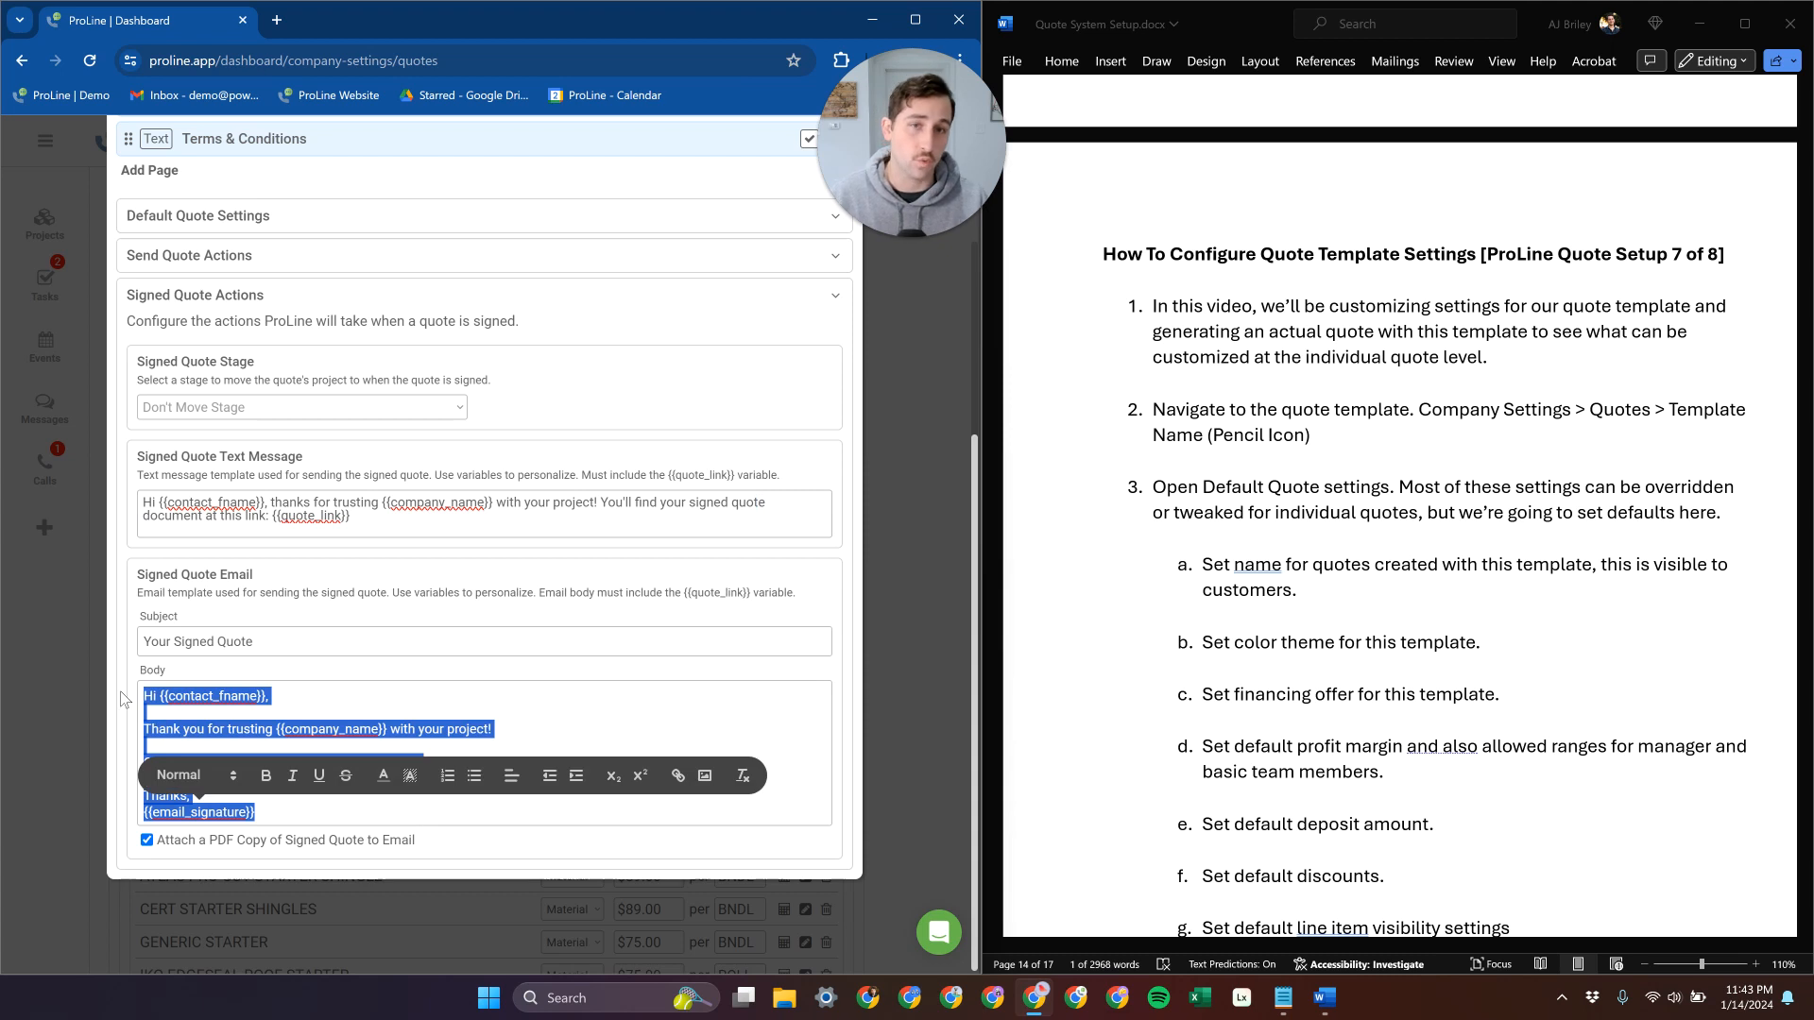
pyautogui.click(314, 675)
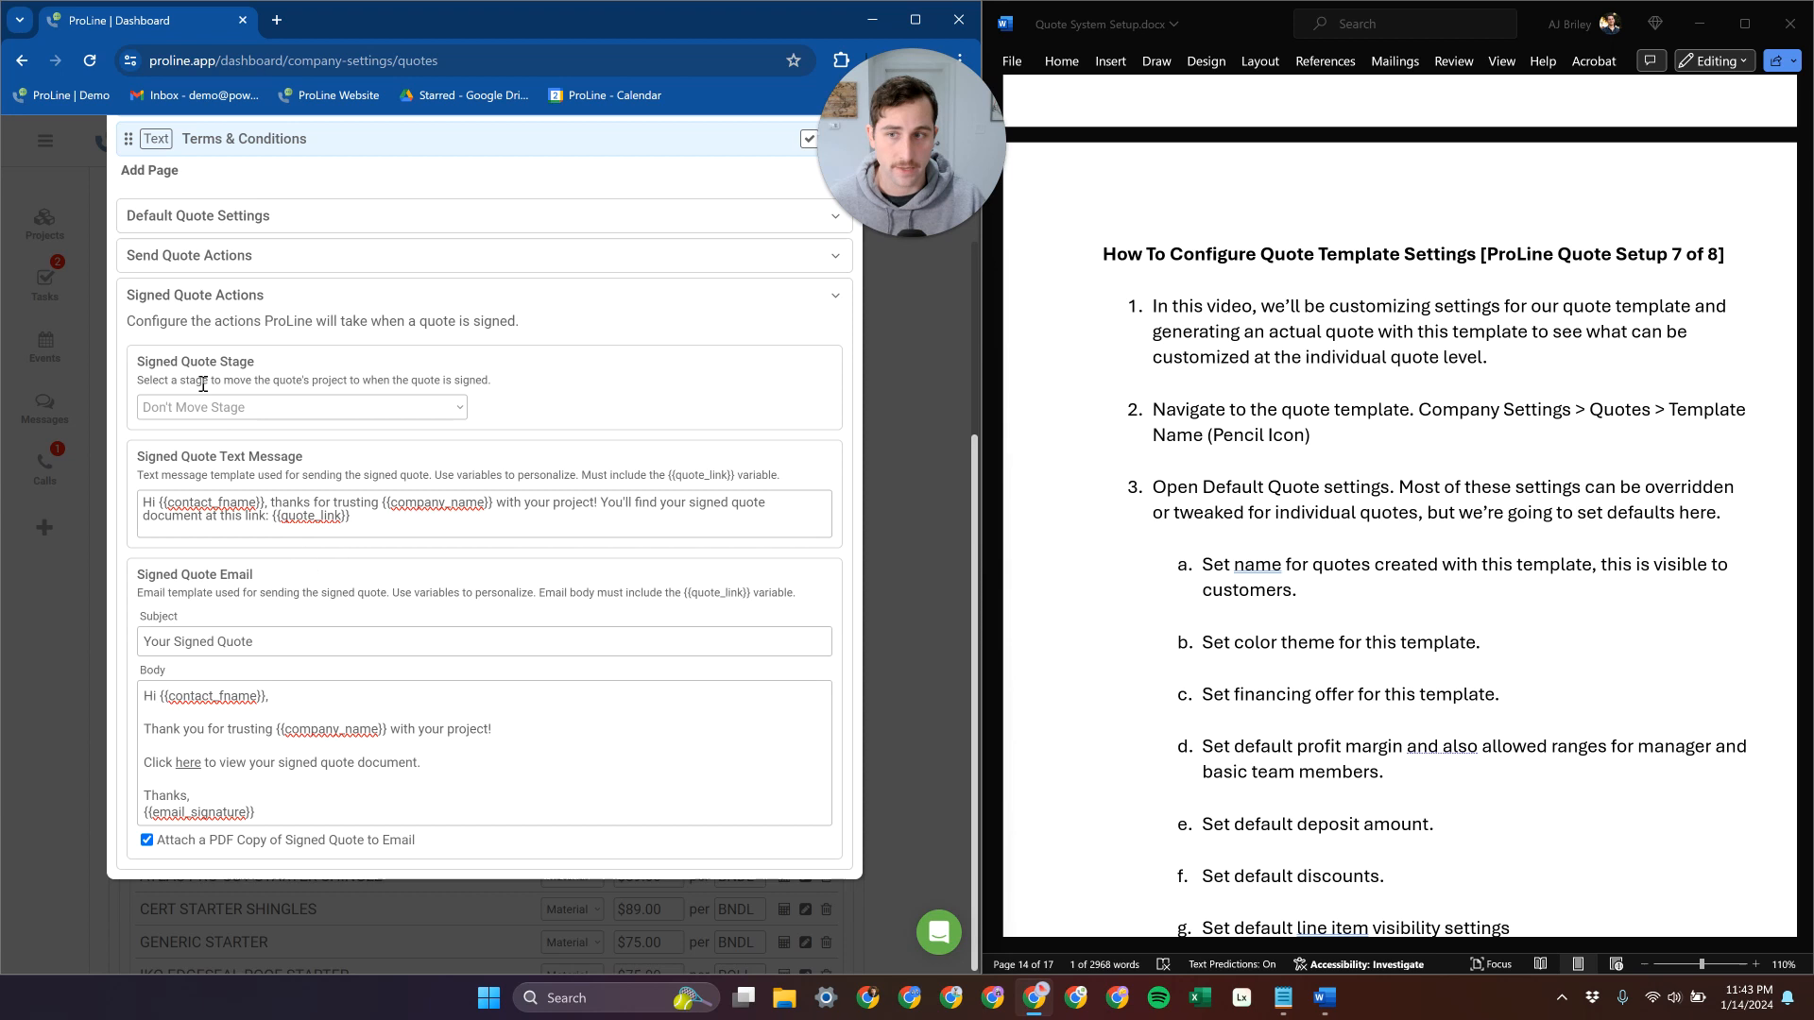
pyautogui.click(255, 413)
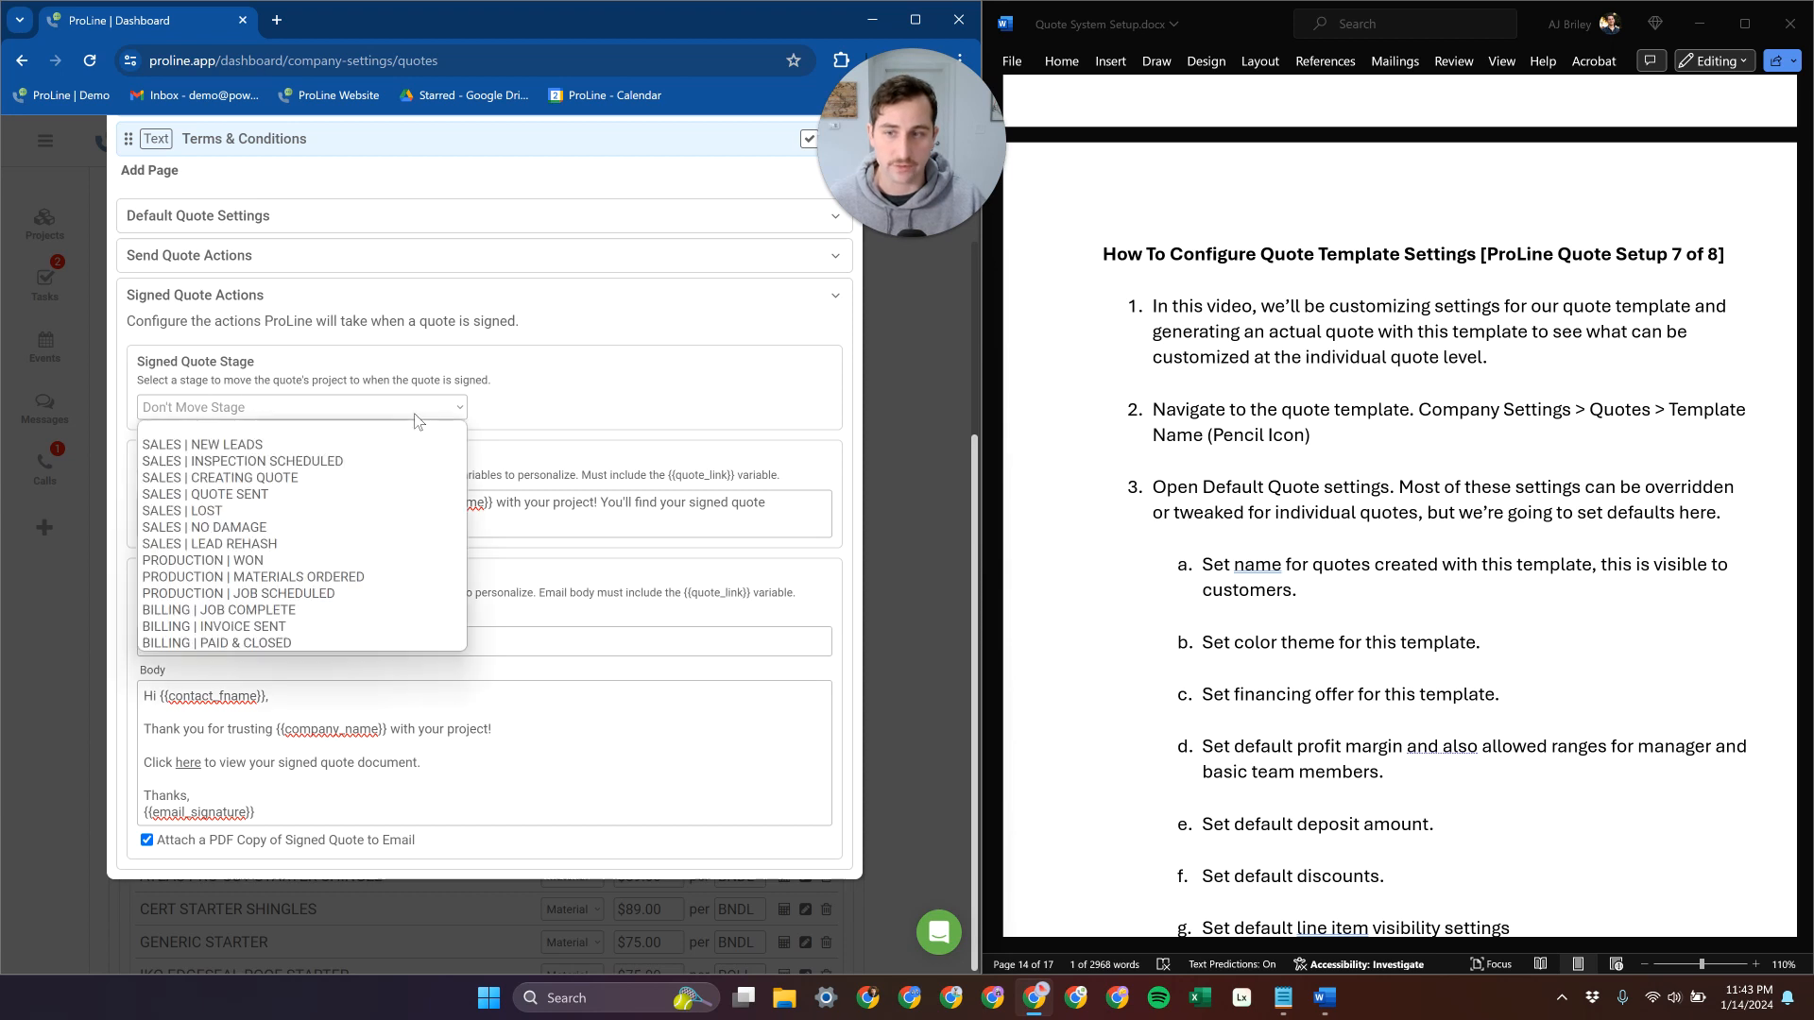
pyautogui.click(354, 563)
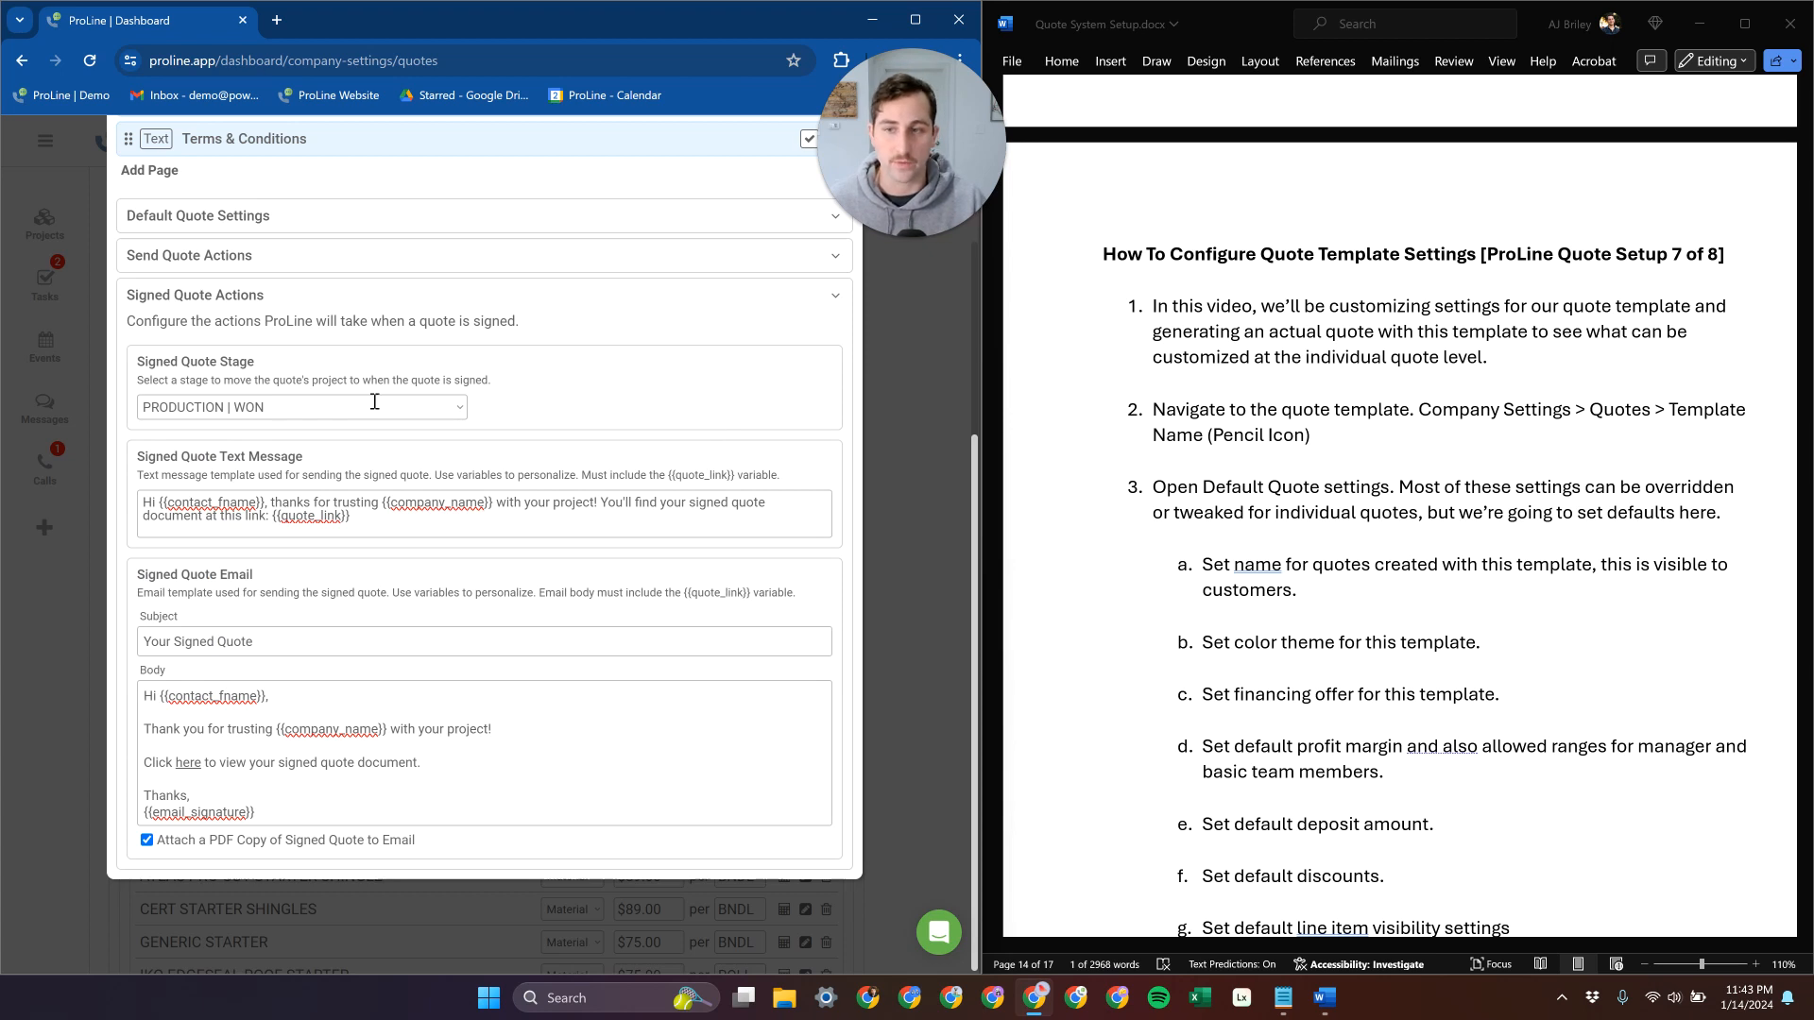
# - Revisit the Send Quote Actions email settings and compare them with the email template in Signed Quote Actions
pyautogui.click(484, 264)
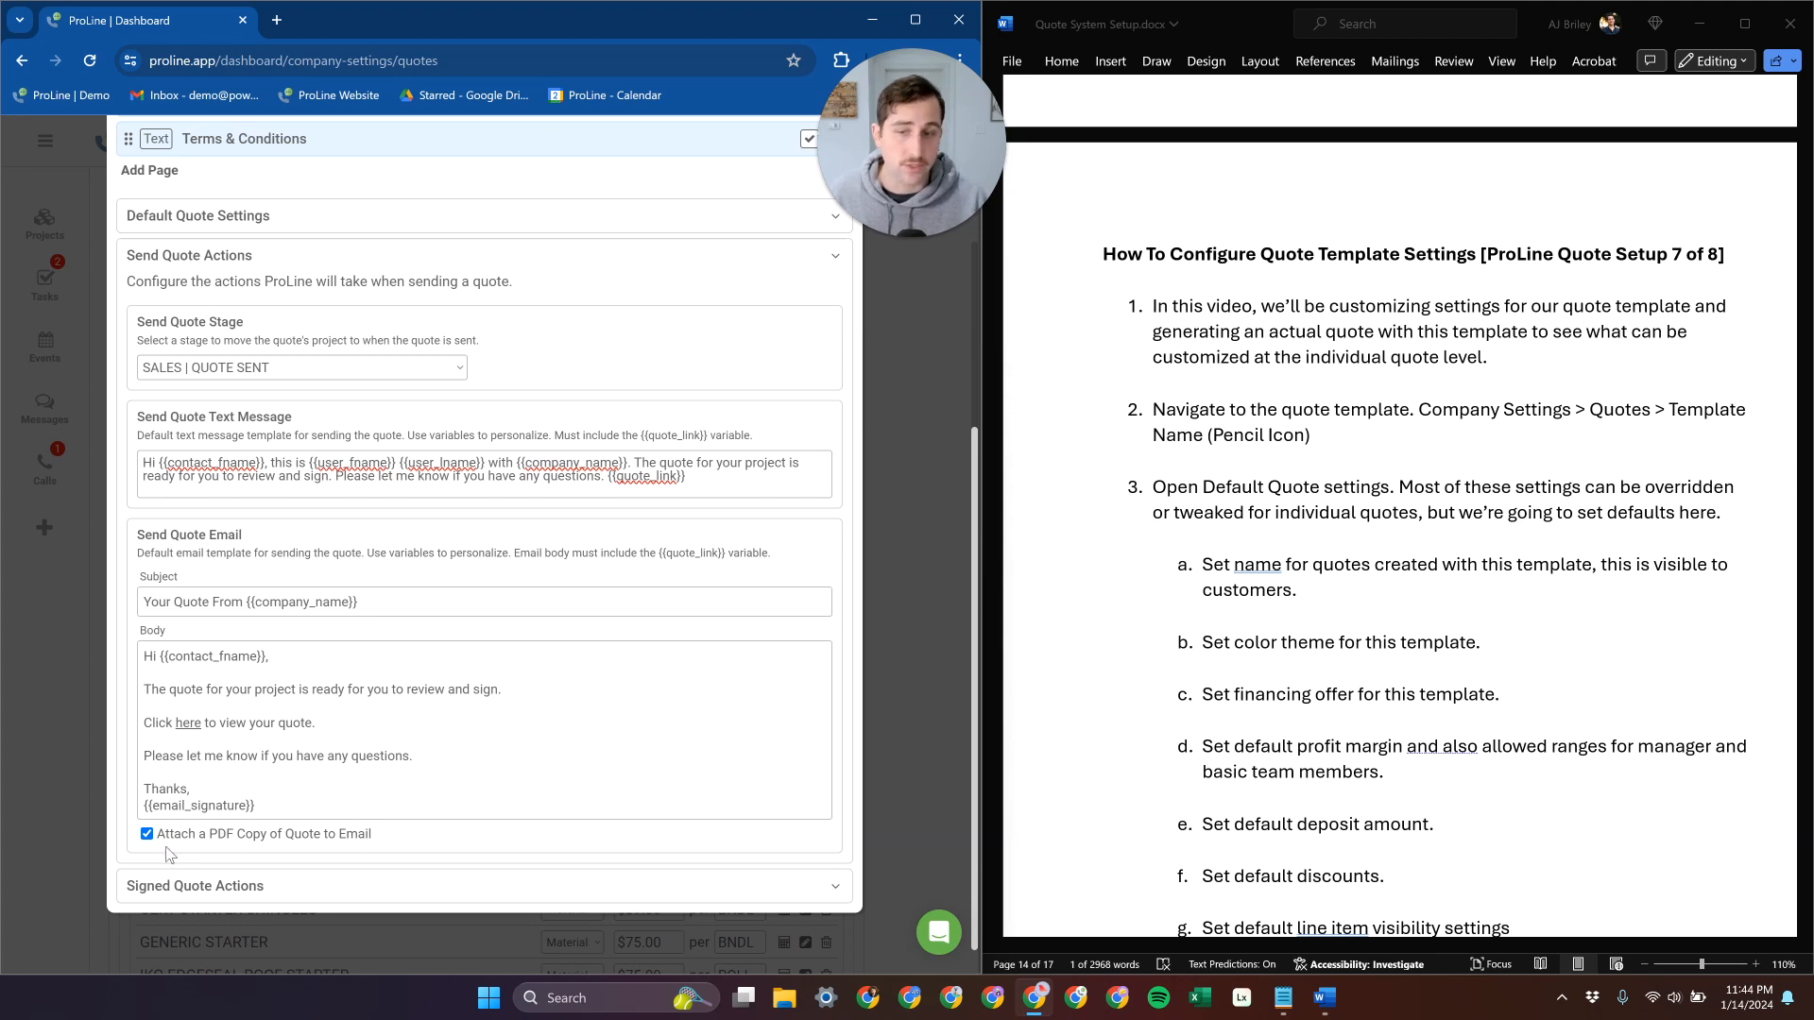
pyautogui.click(211, 887)
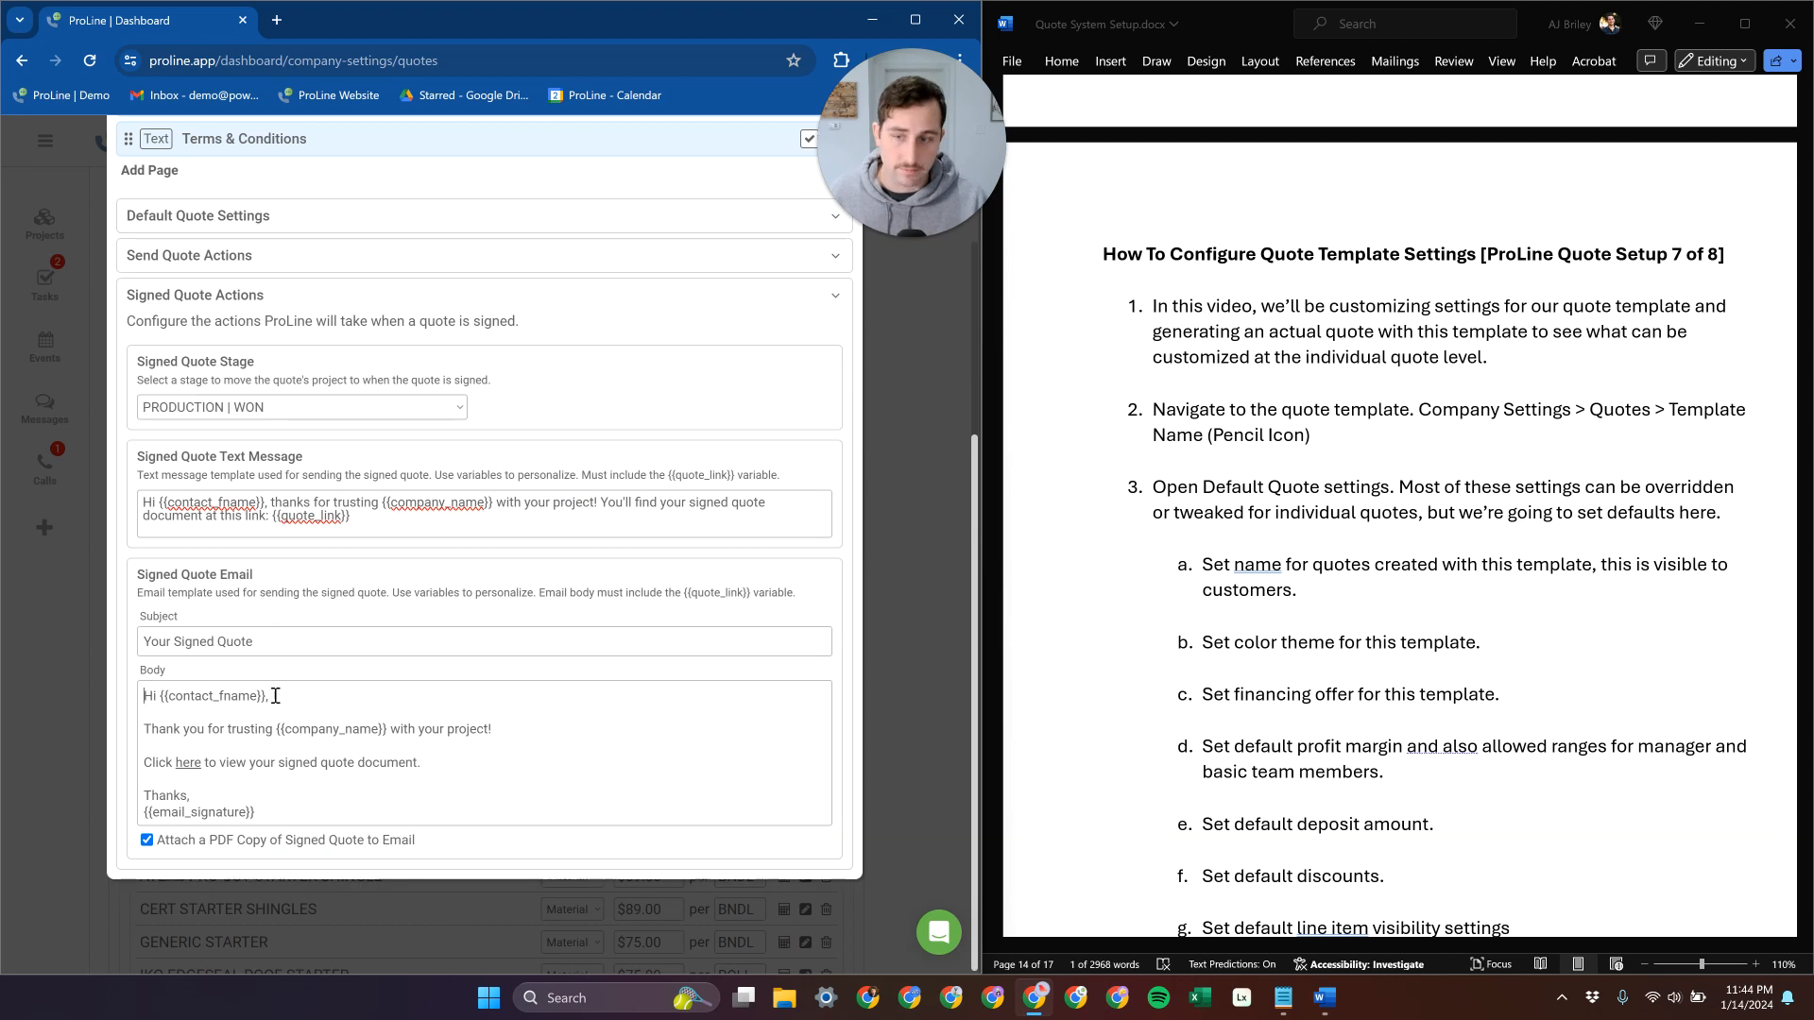
pyautogui.moveTo(190, 772)
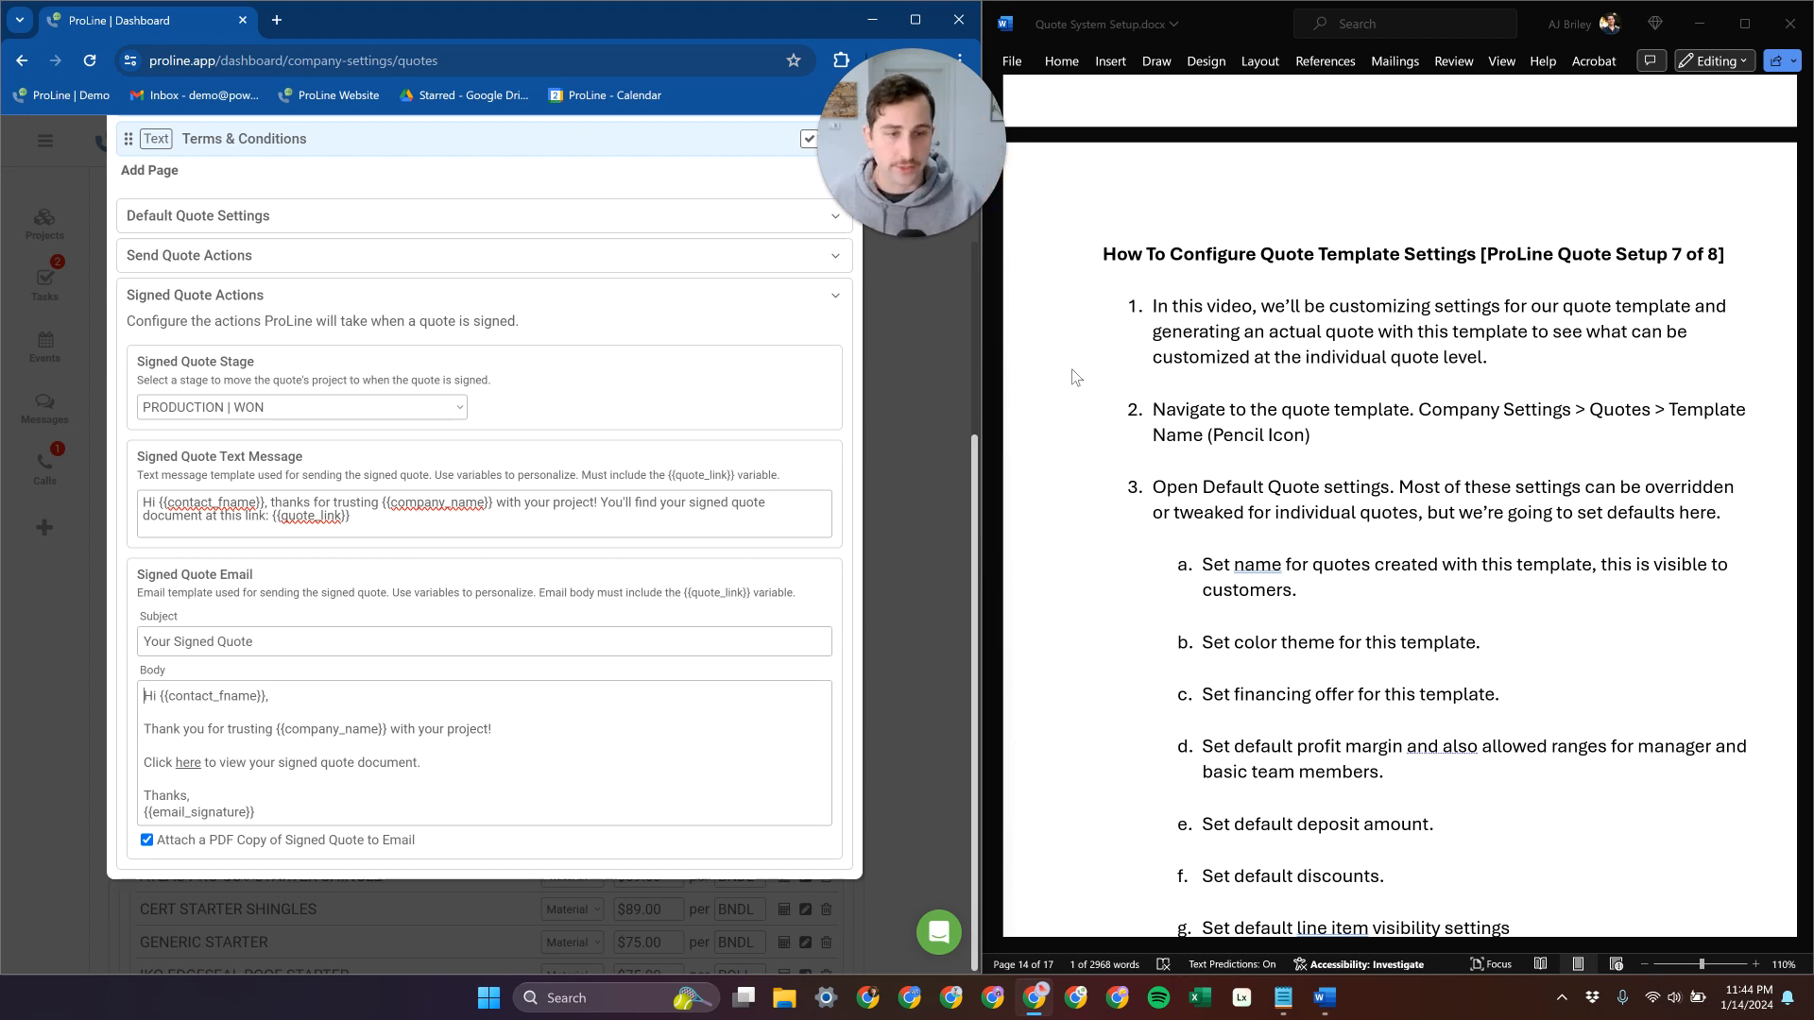
# - Save and close the Generic Roof Replacement quote template
pyautogui.scroll(-6, 1134, 386)
pyautogui.scroll(-7, 1160, 403)
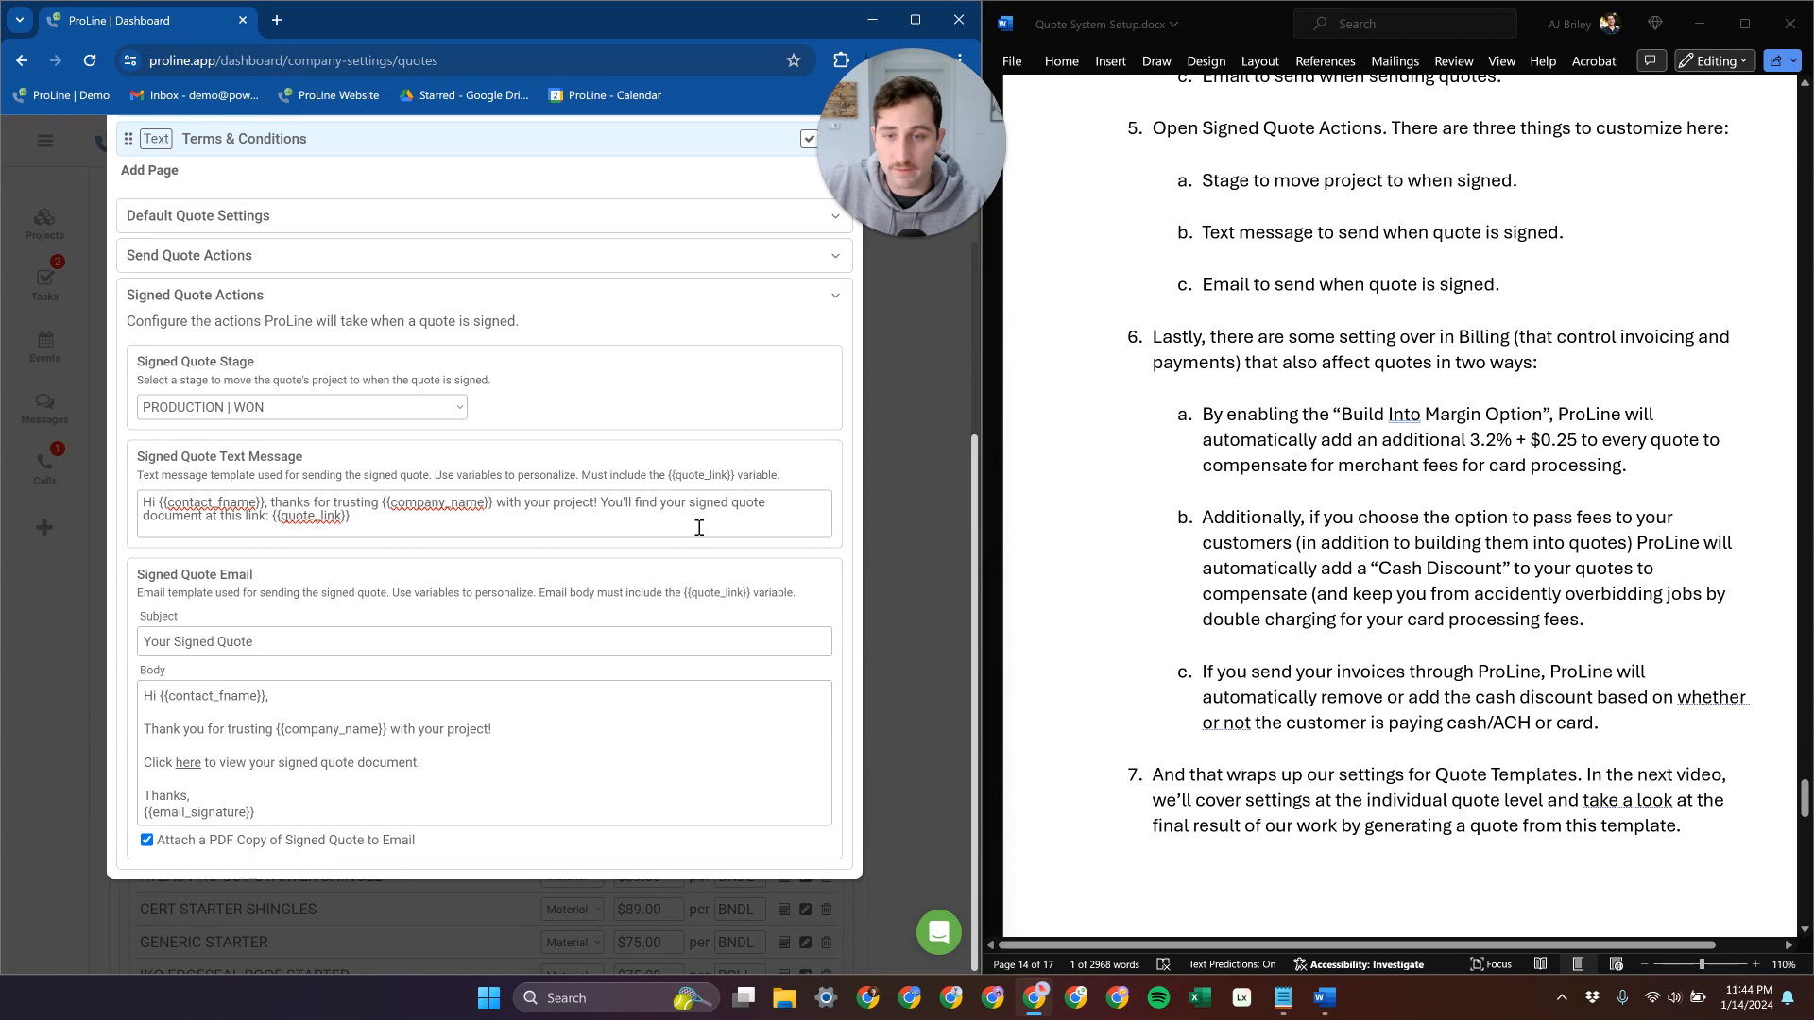
pyautogui.scroll(2, 501, 496)
pyautogui.scroll(4, 465, 495)
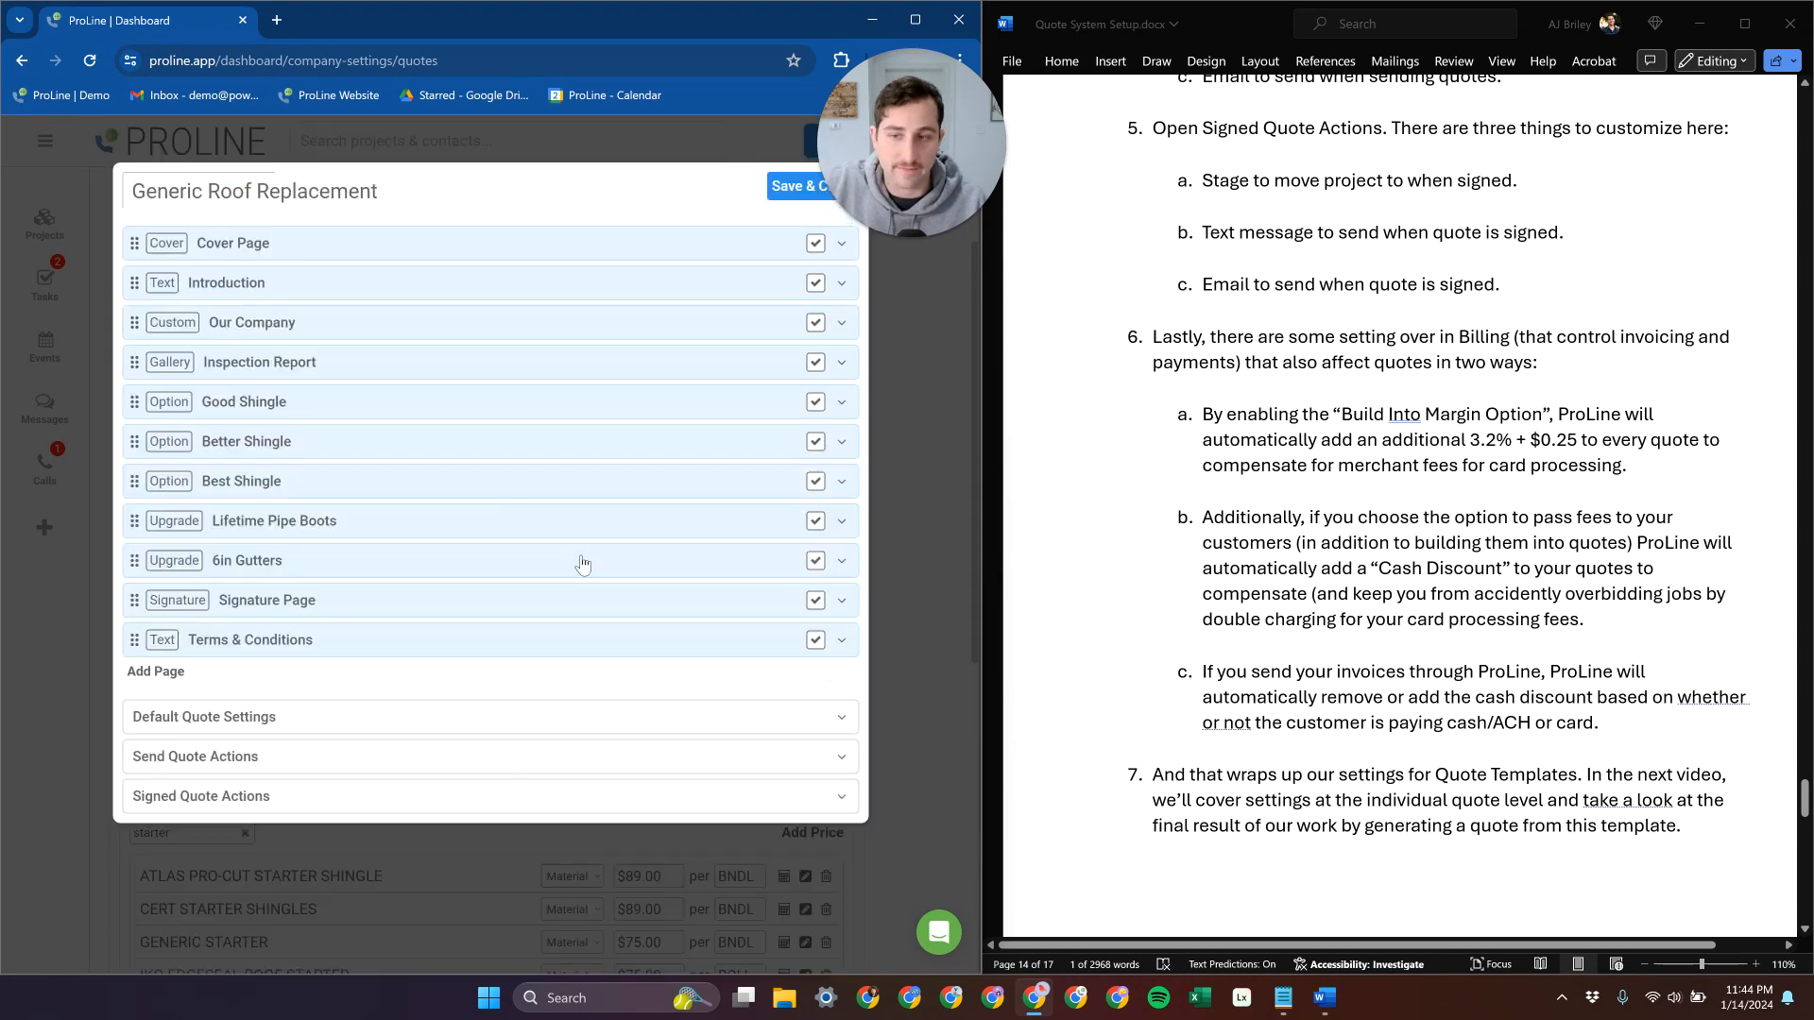
pyautogui.click(779, 189)
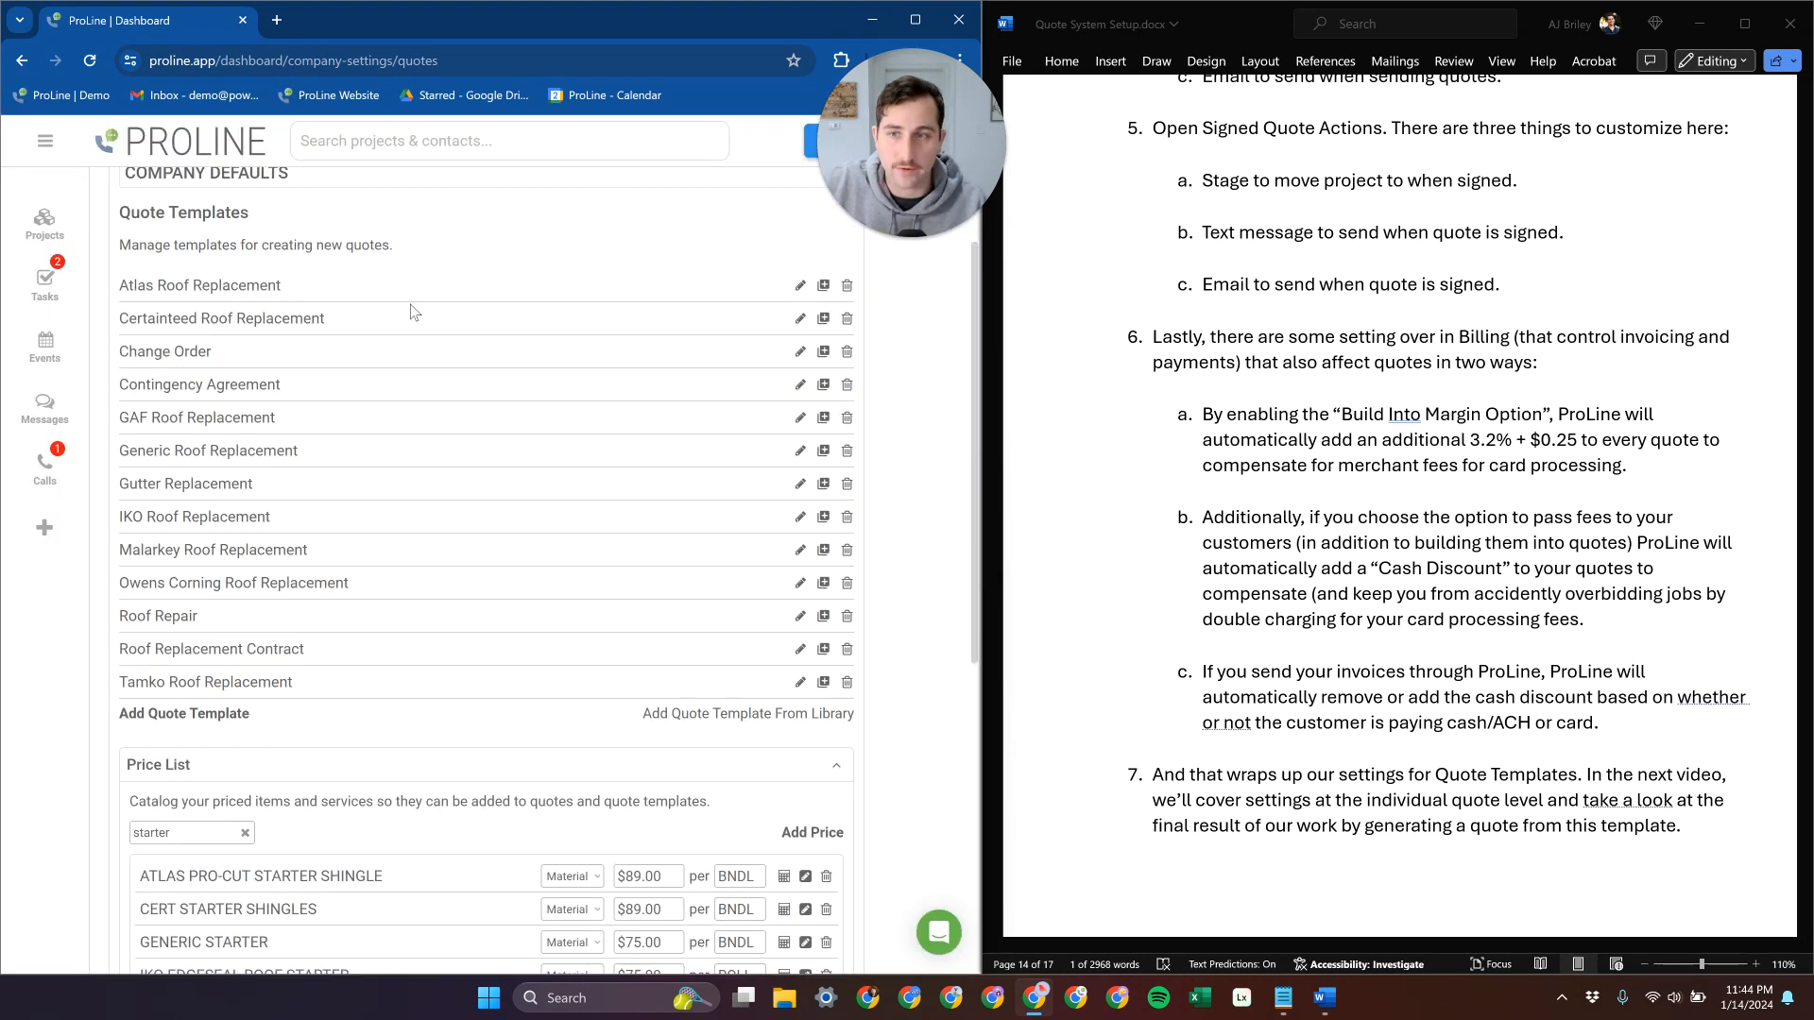
# - Open the Billing section of the company settings and examine the Card Fee Handling options
pyautogui.scroll(2, 453, 363)
pyautogui.click(756, 235)
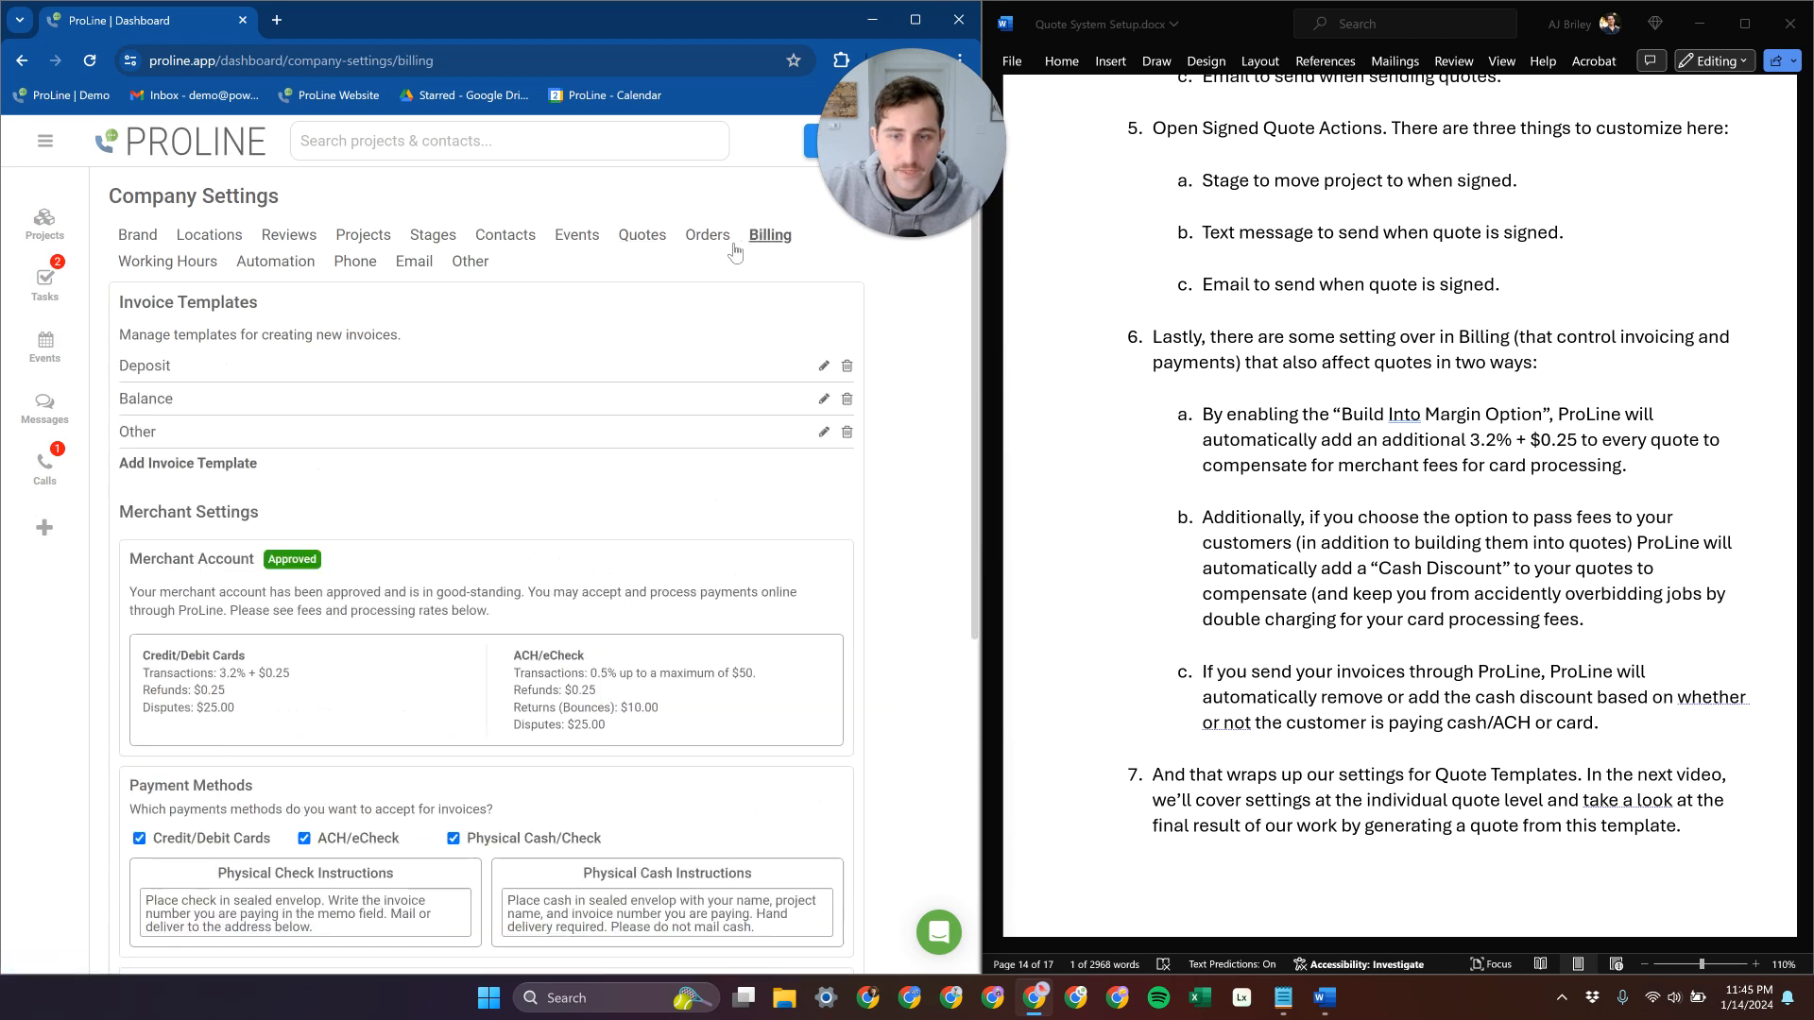
pyautogui.scroll(-5, 668, 407)
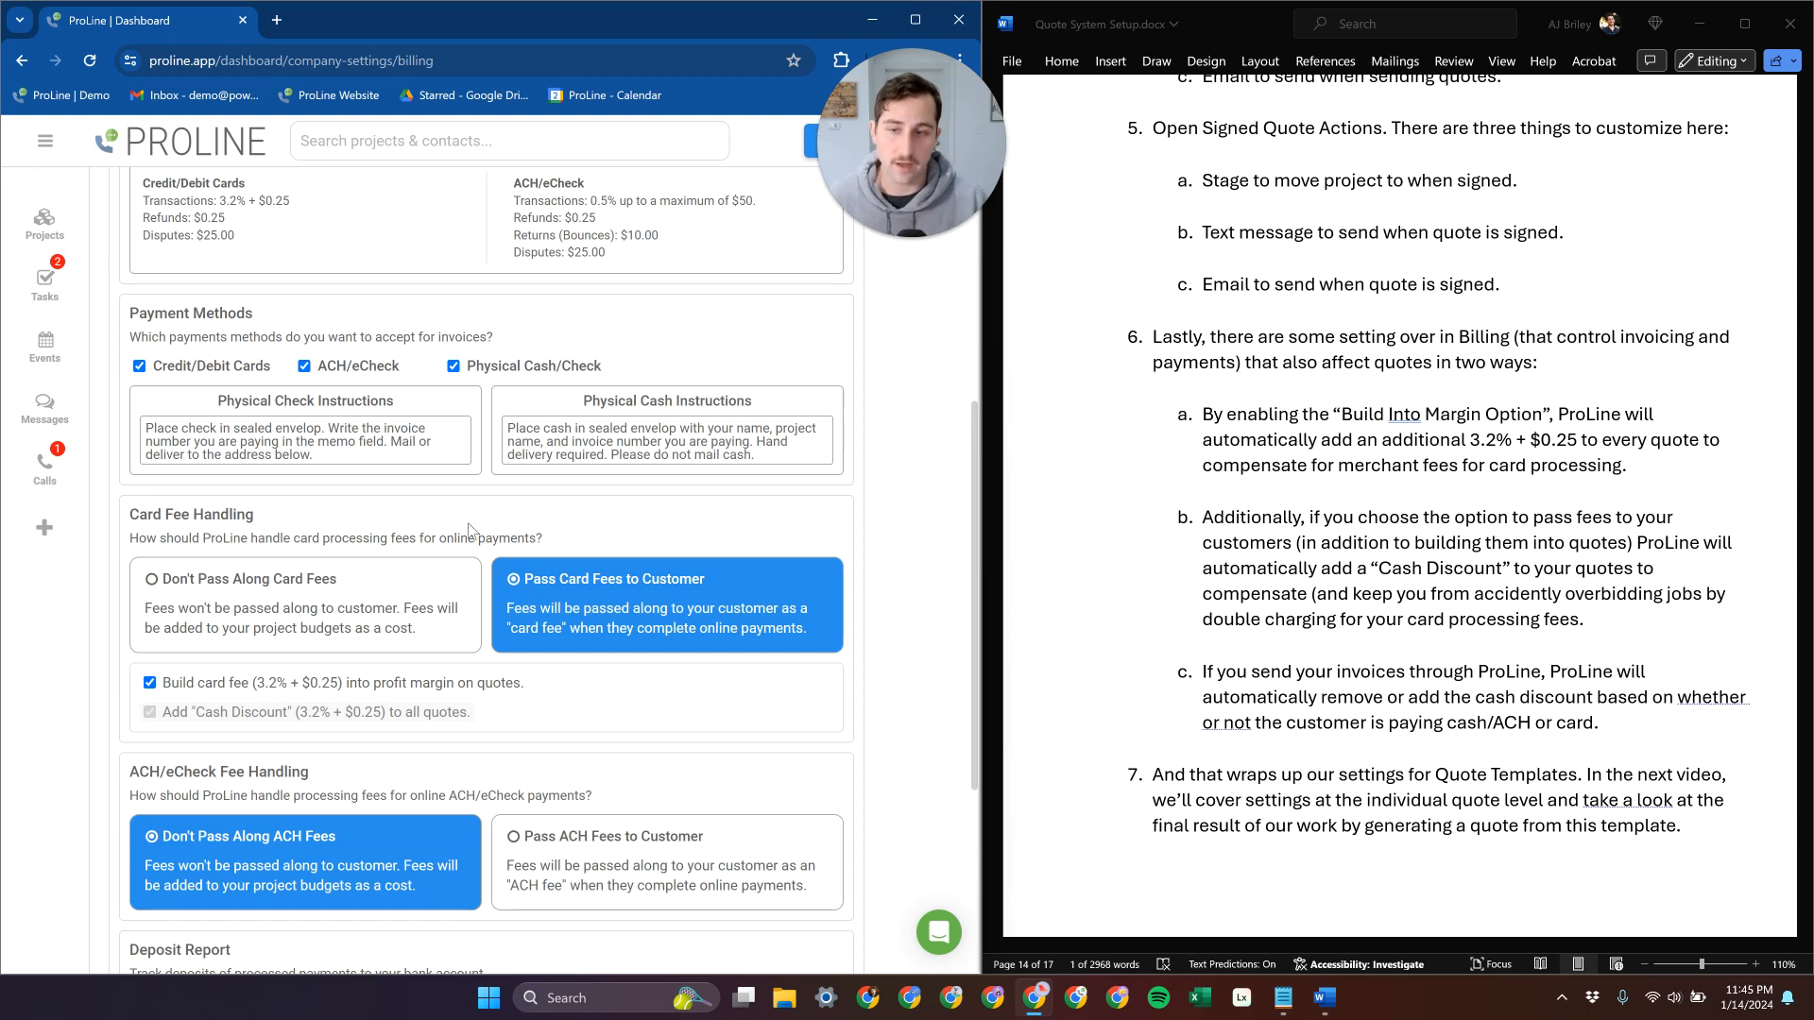
pyautogui.moveTo(267, 523); pyautogui.dragTo(130, 520)
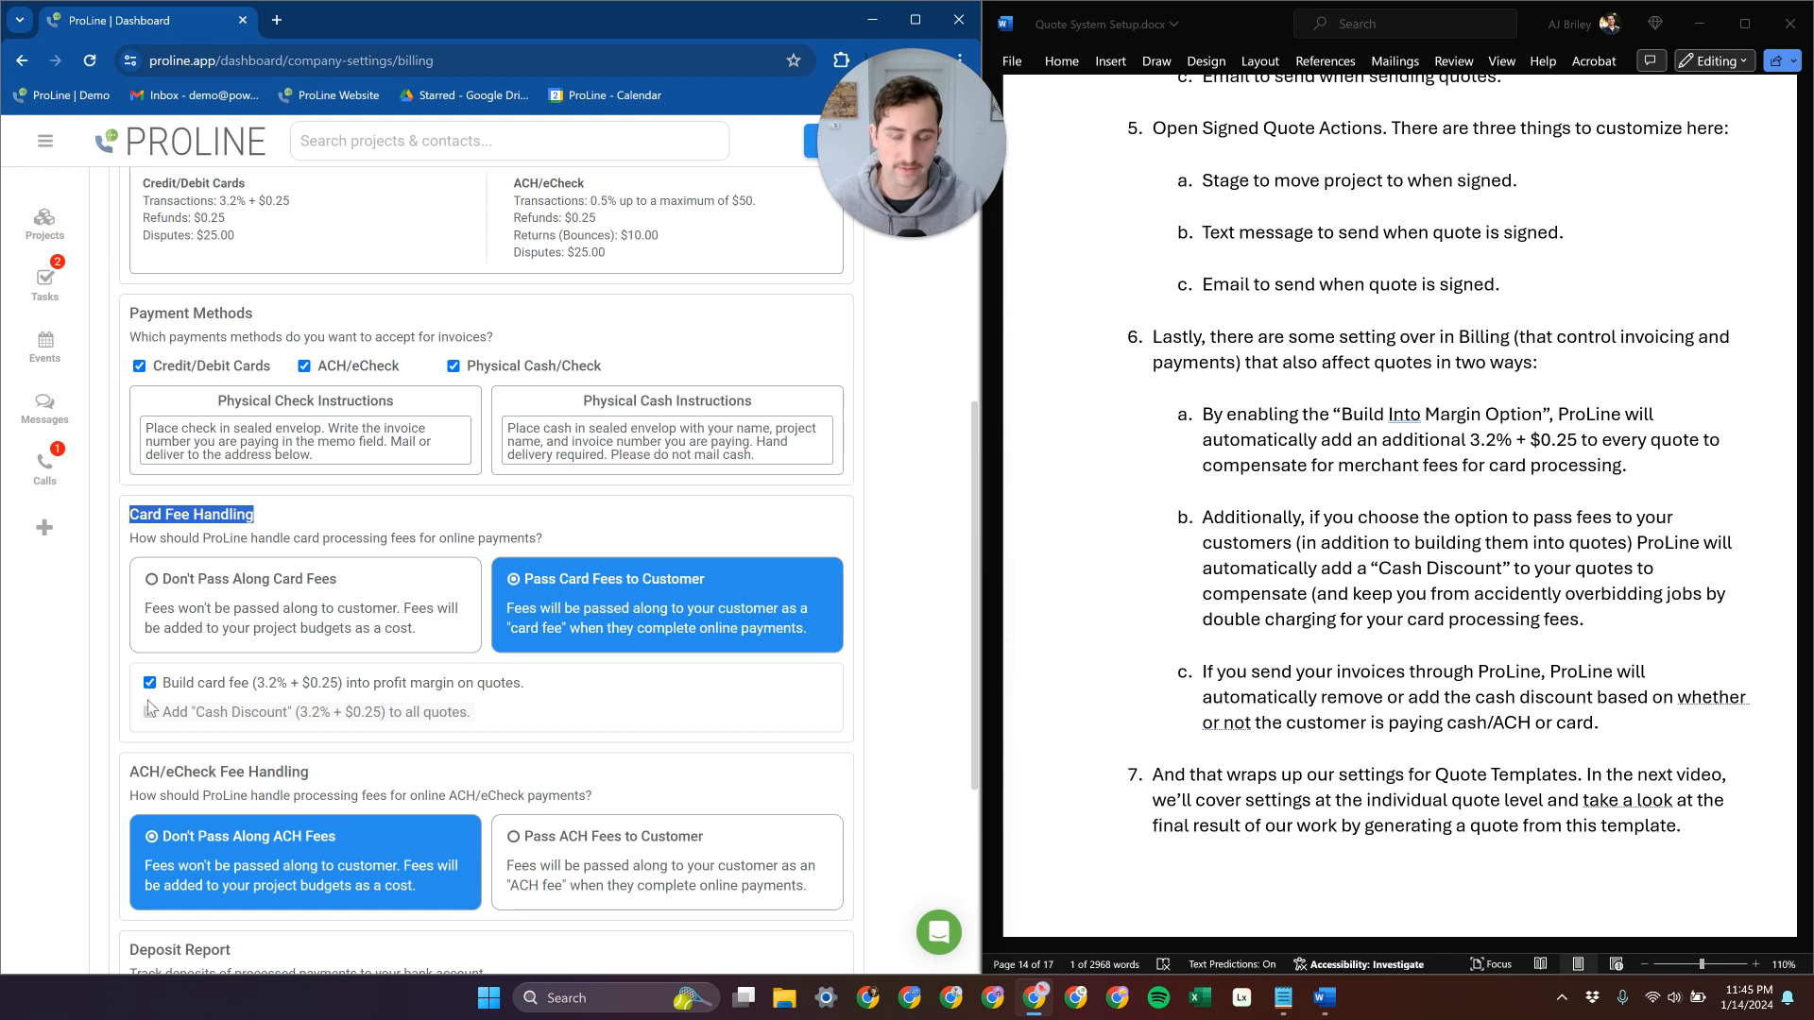
pyautogui.click(412, 510)
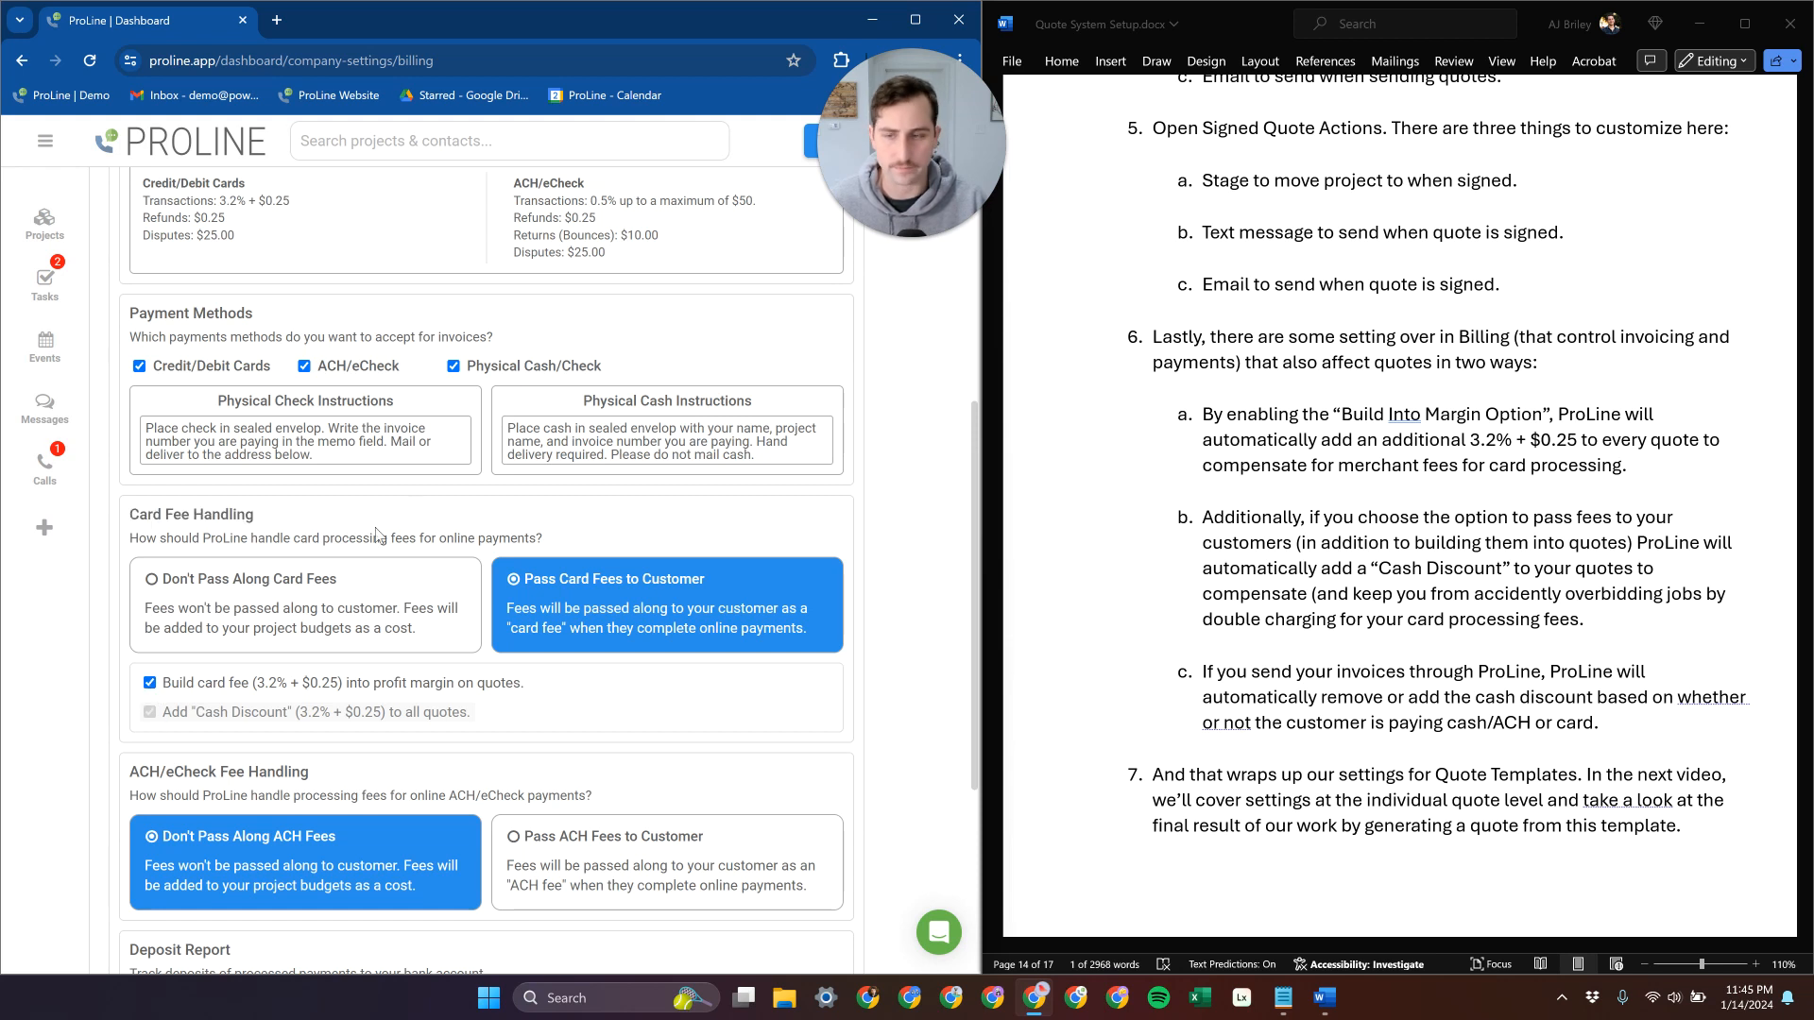
# - Try not passing along card fees and disabling the card fee build-in to profit margin, restoring each setting
pyautogui.click(287, 590)
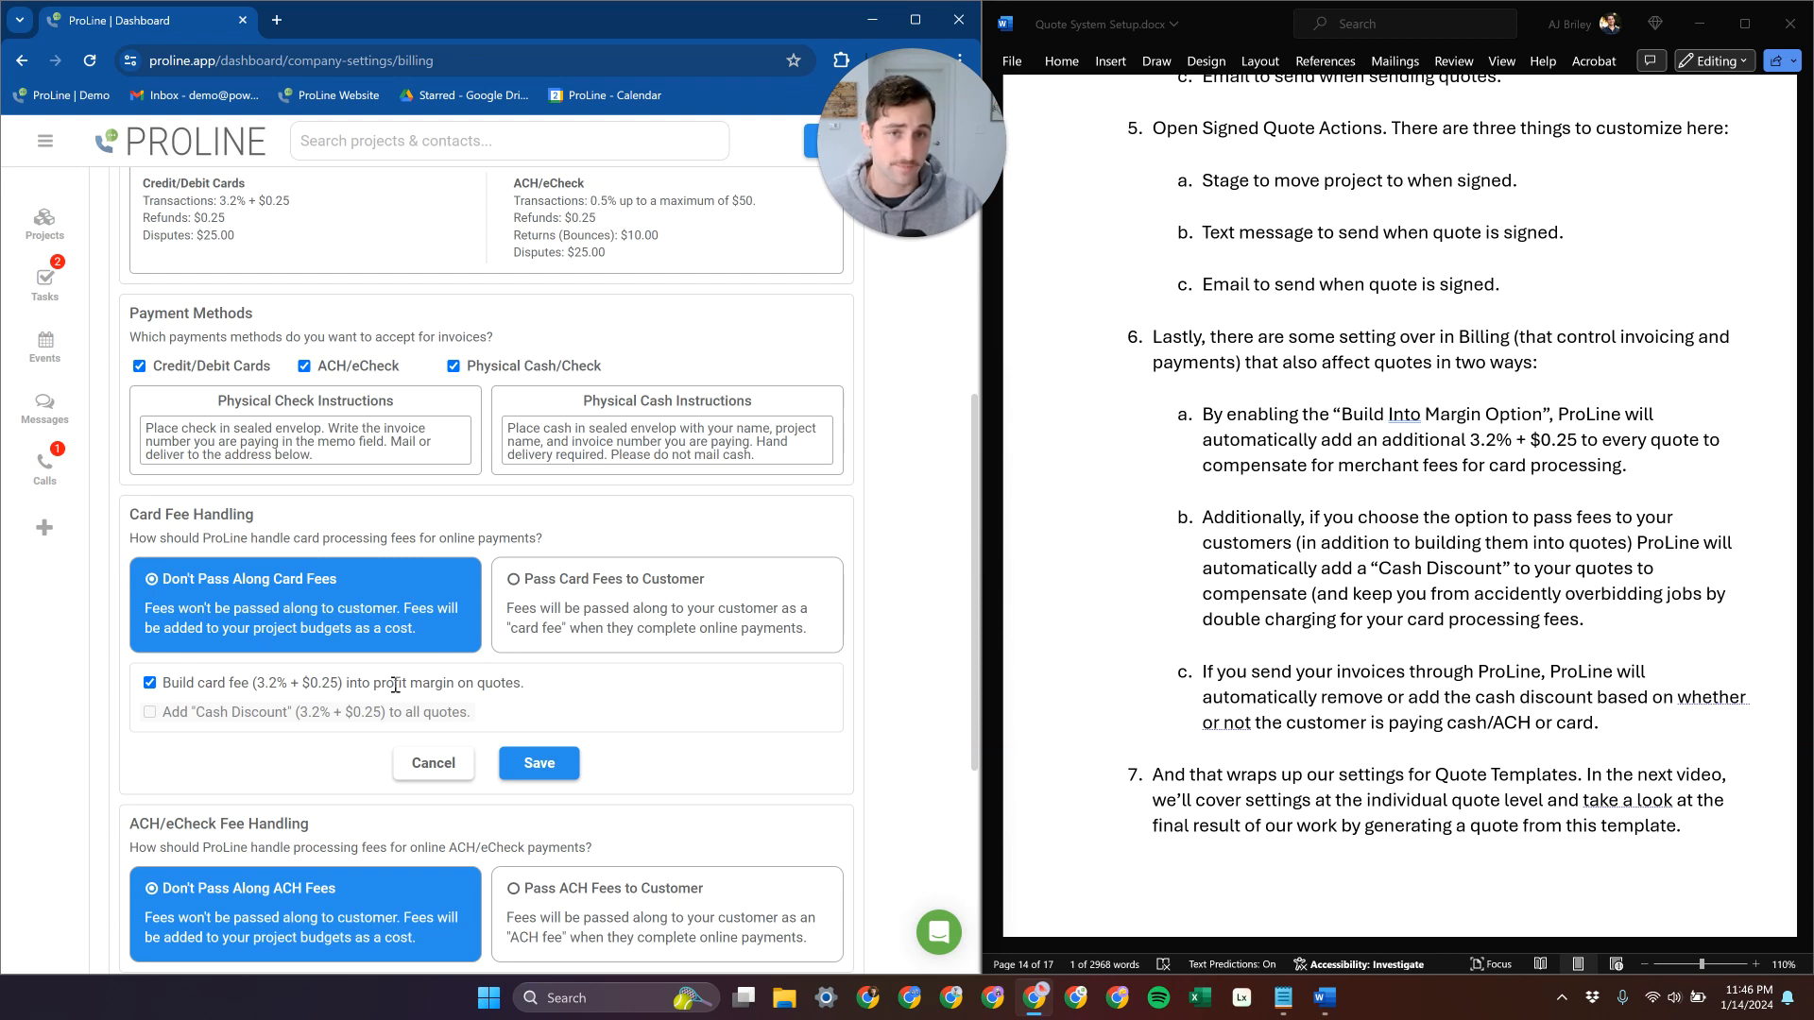
pyautogui.click(614, 586)
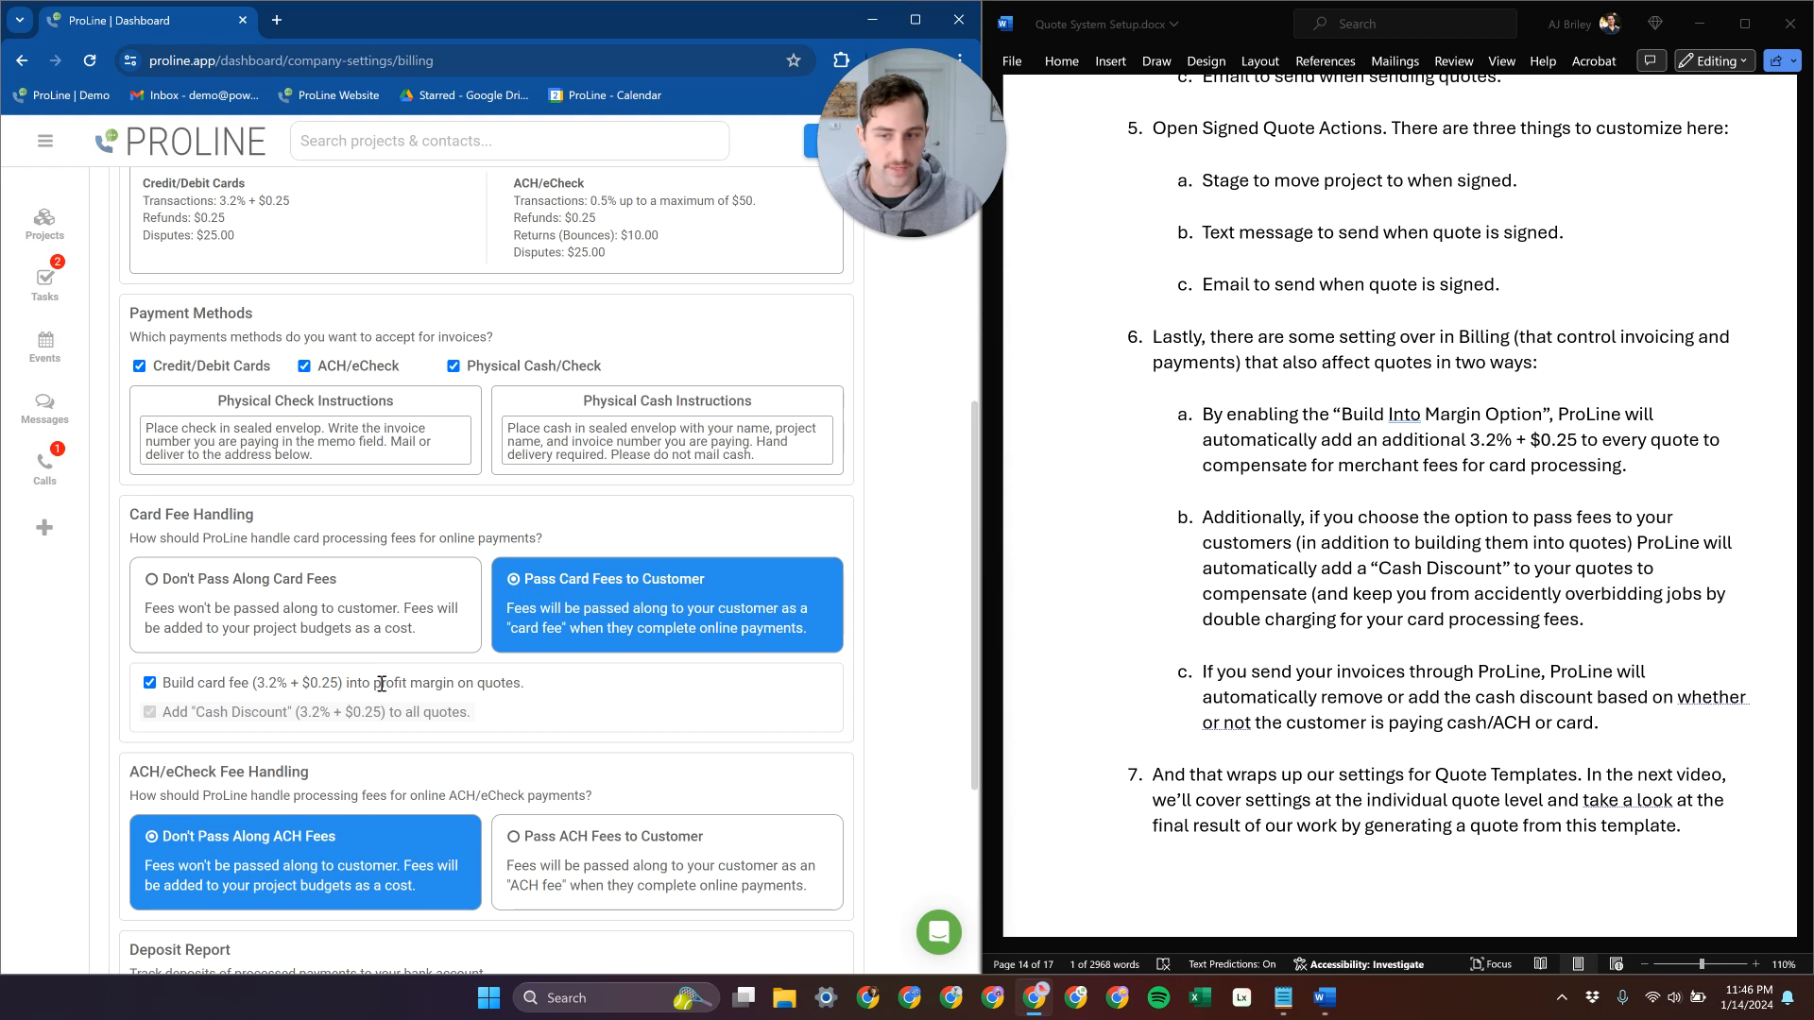
pyautogui.click(150, 683)
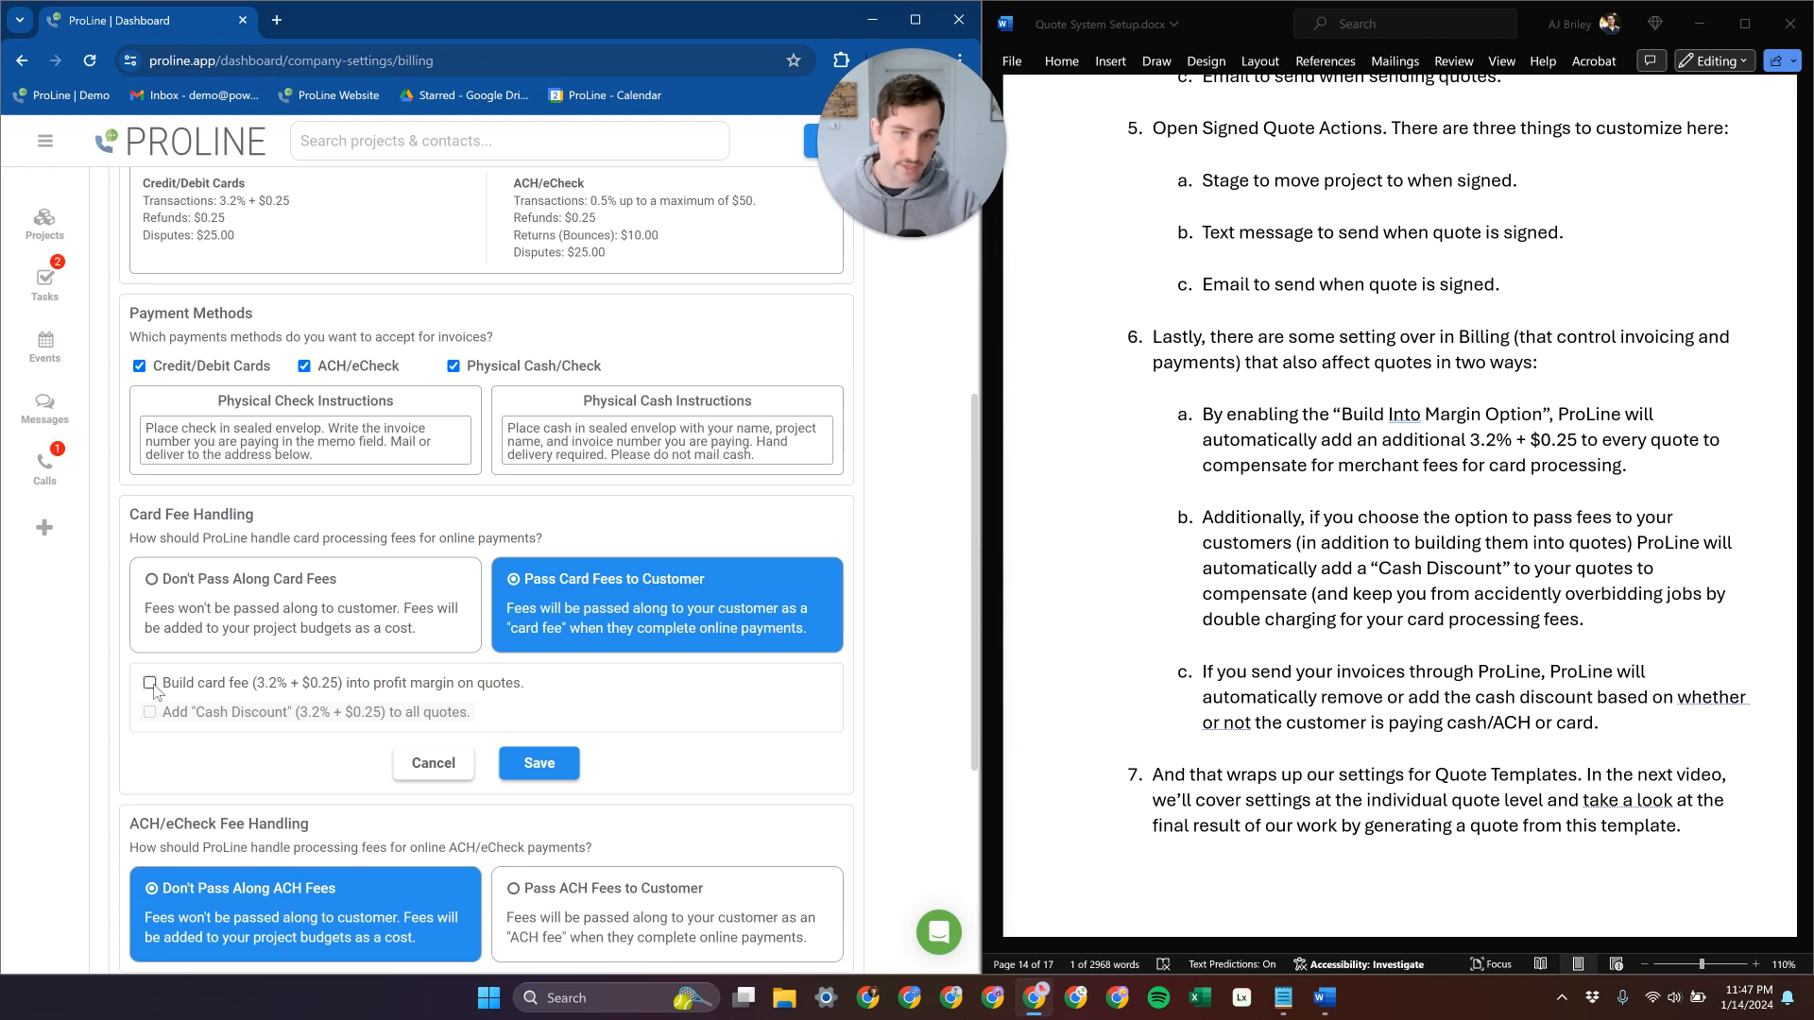
pyautogui.click(150, 683)
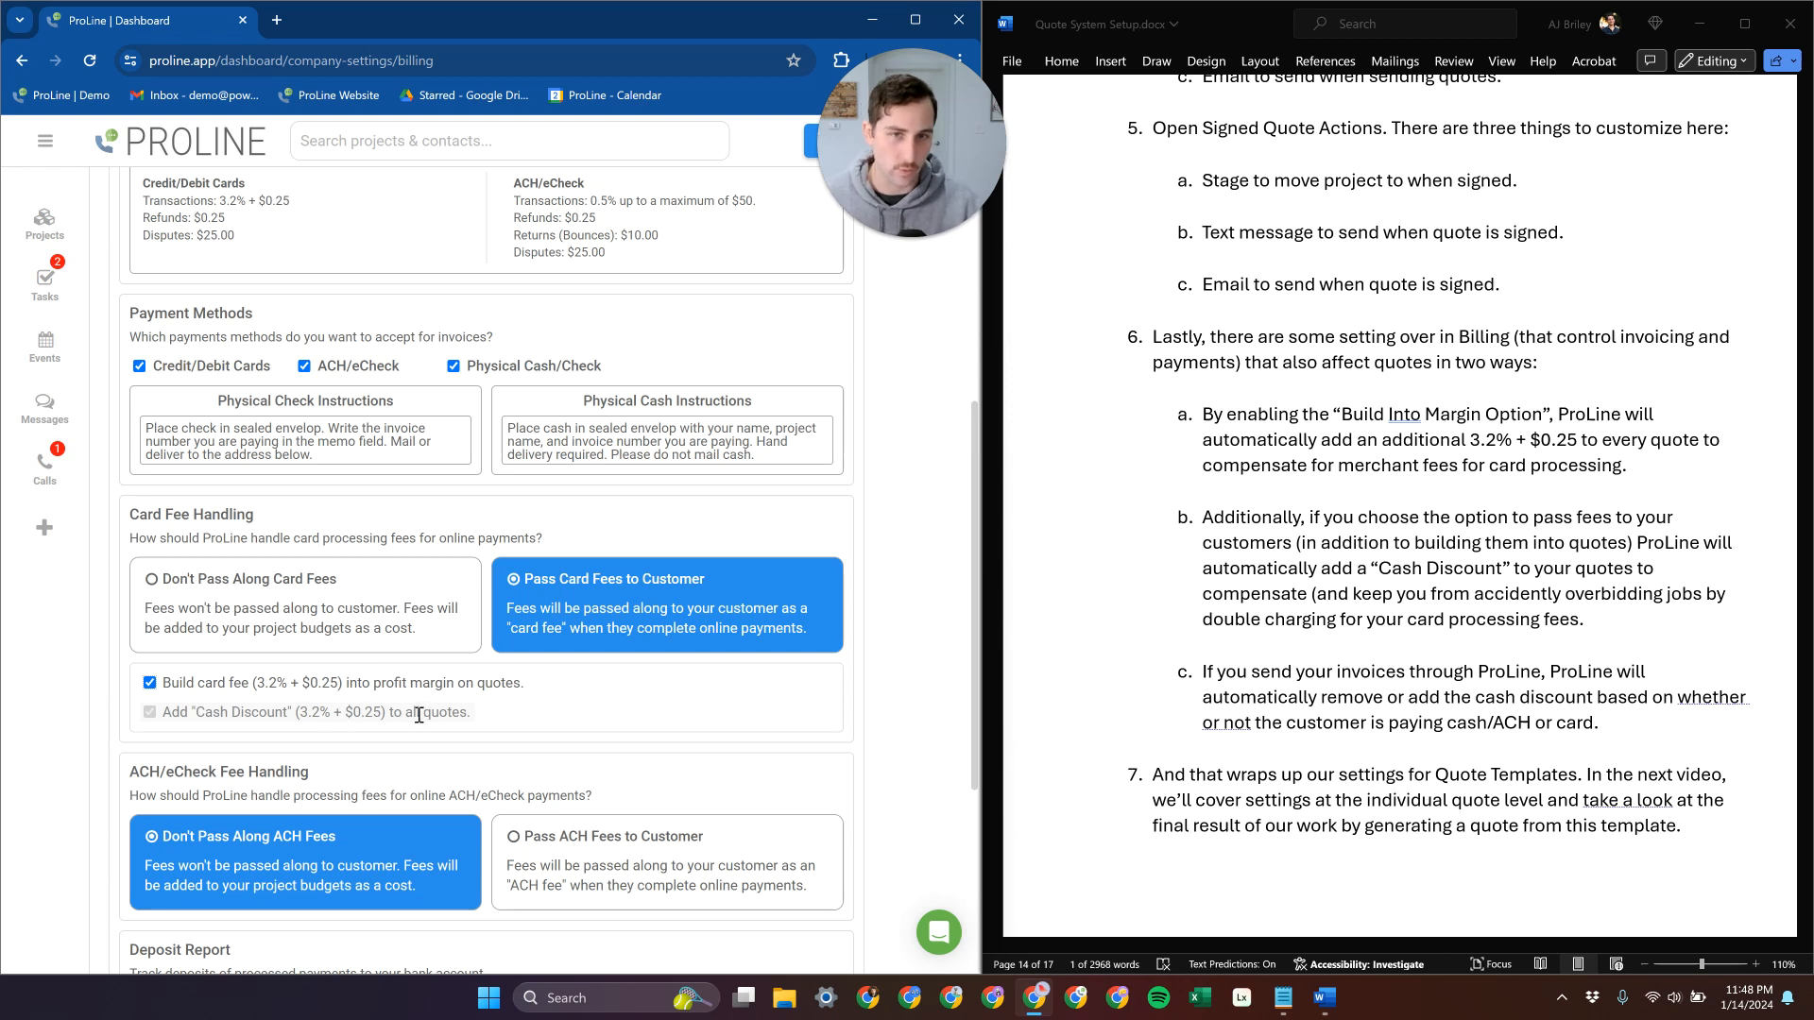
# - Reopen the Generic Roof Replacement template and check the merchant fee margin build-in option under the default Profit Margin settings
pyautogui.click(45, 142)
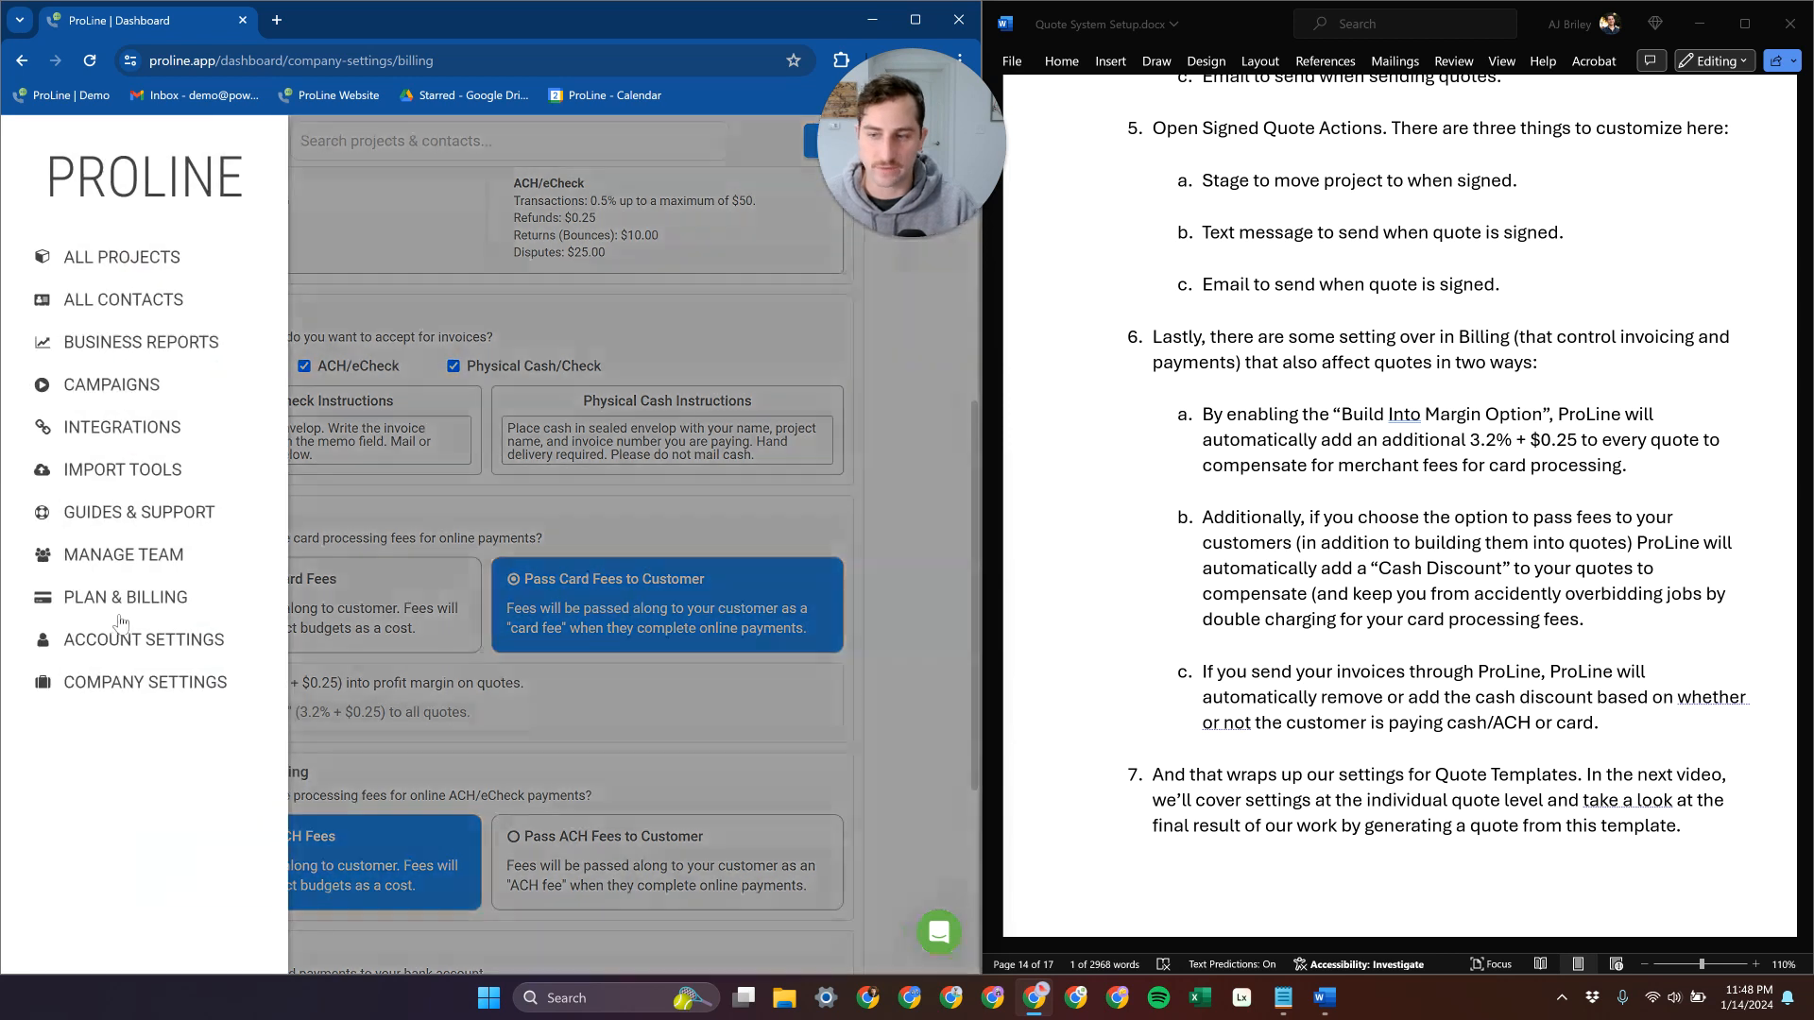
pyautogui.click(508, 326)
pyautogui.scroll(5, 564, 348)
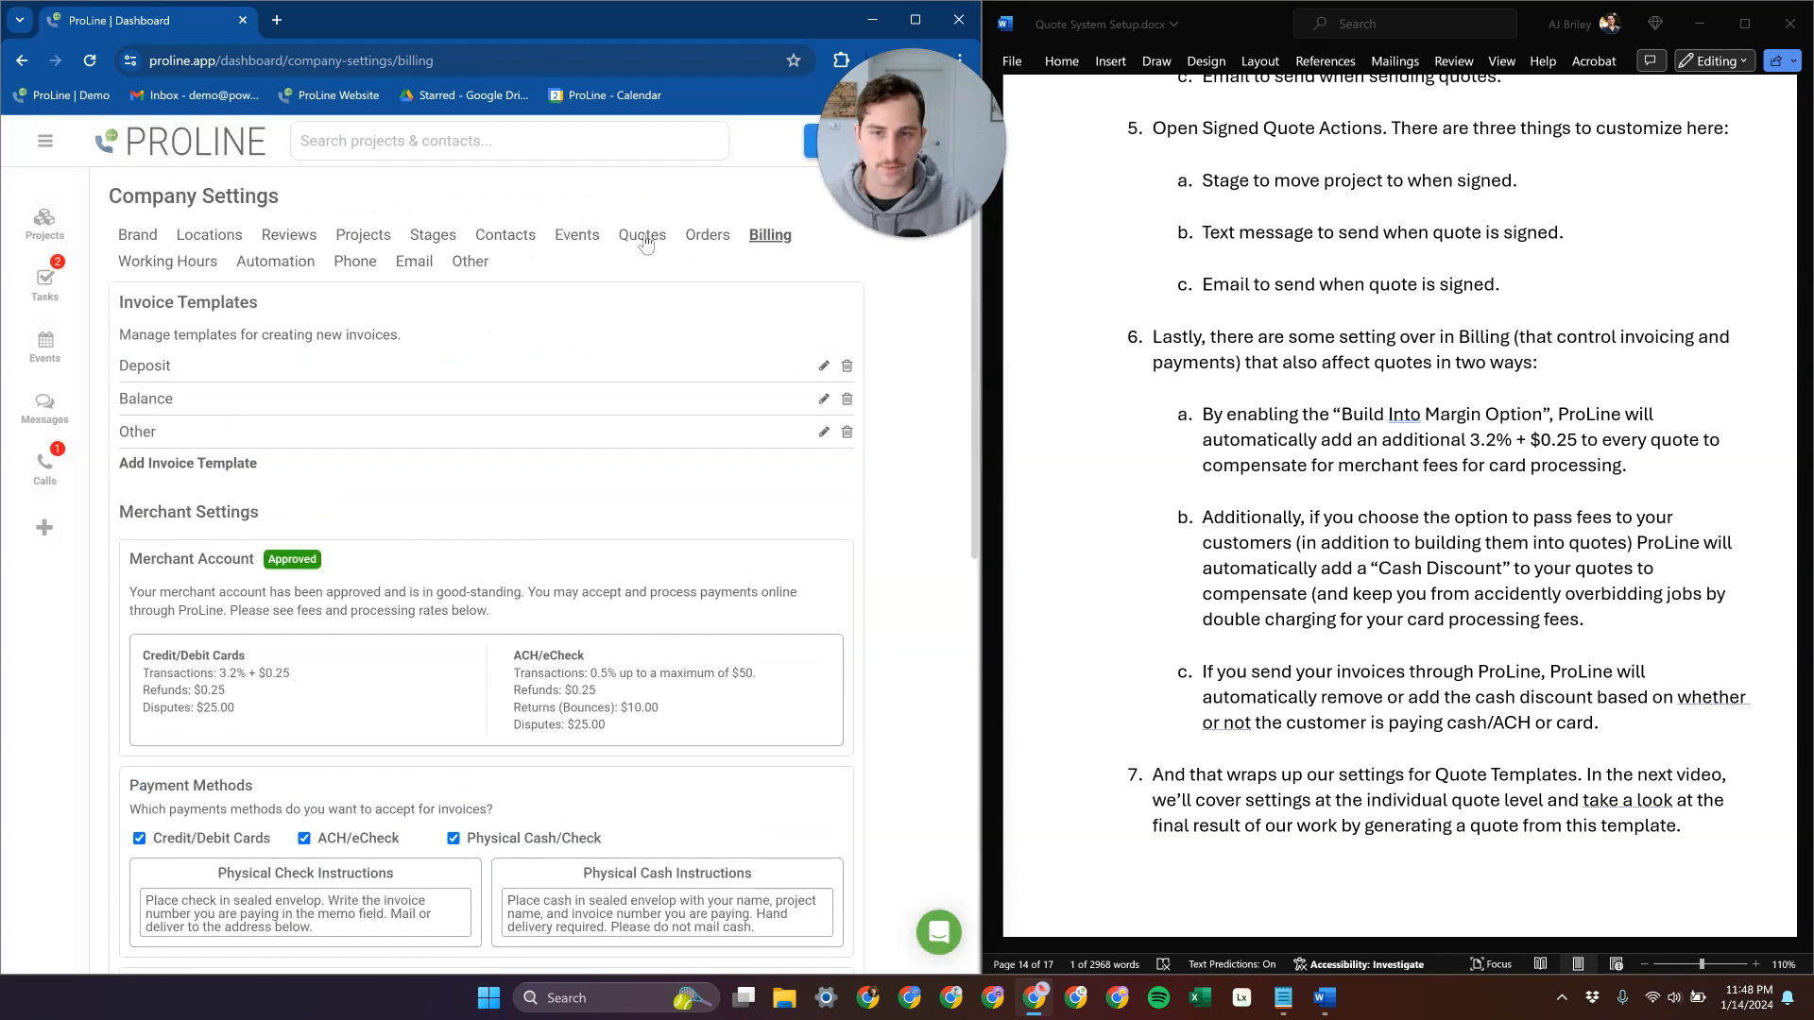
pyautogui.click(642, 236)
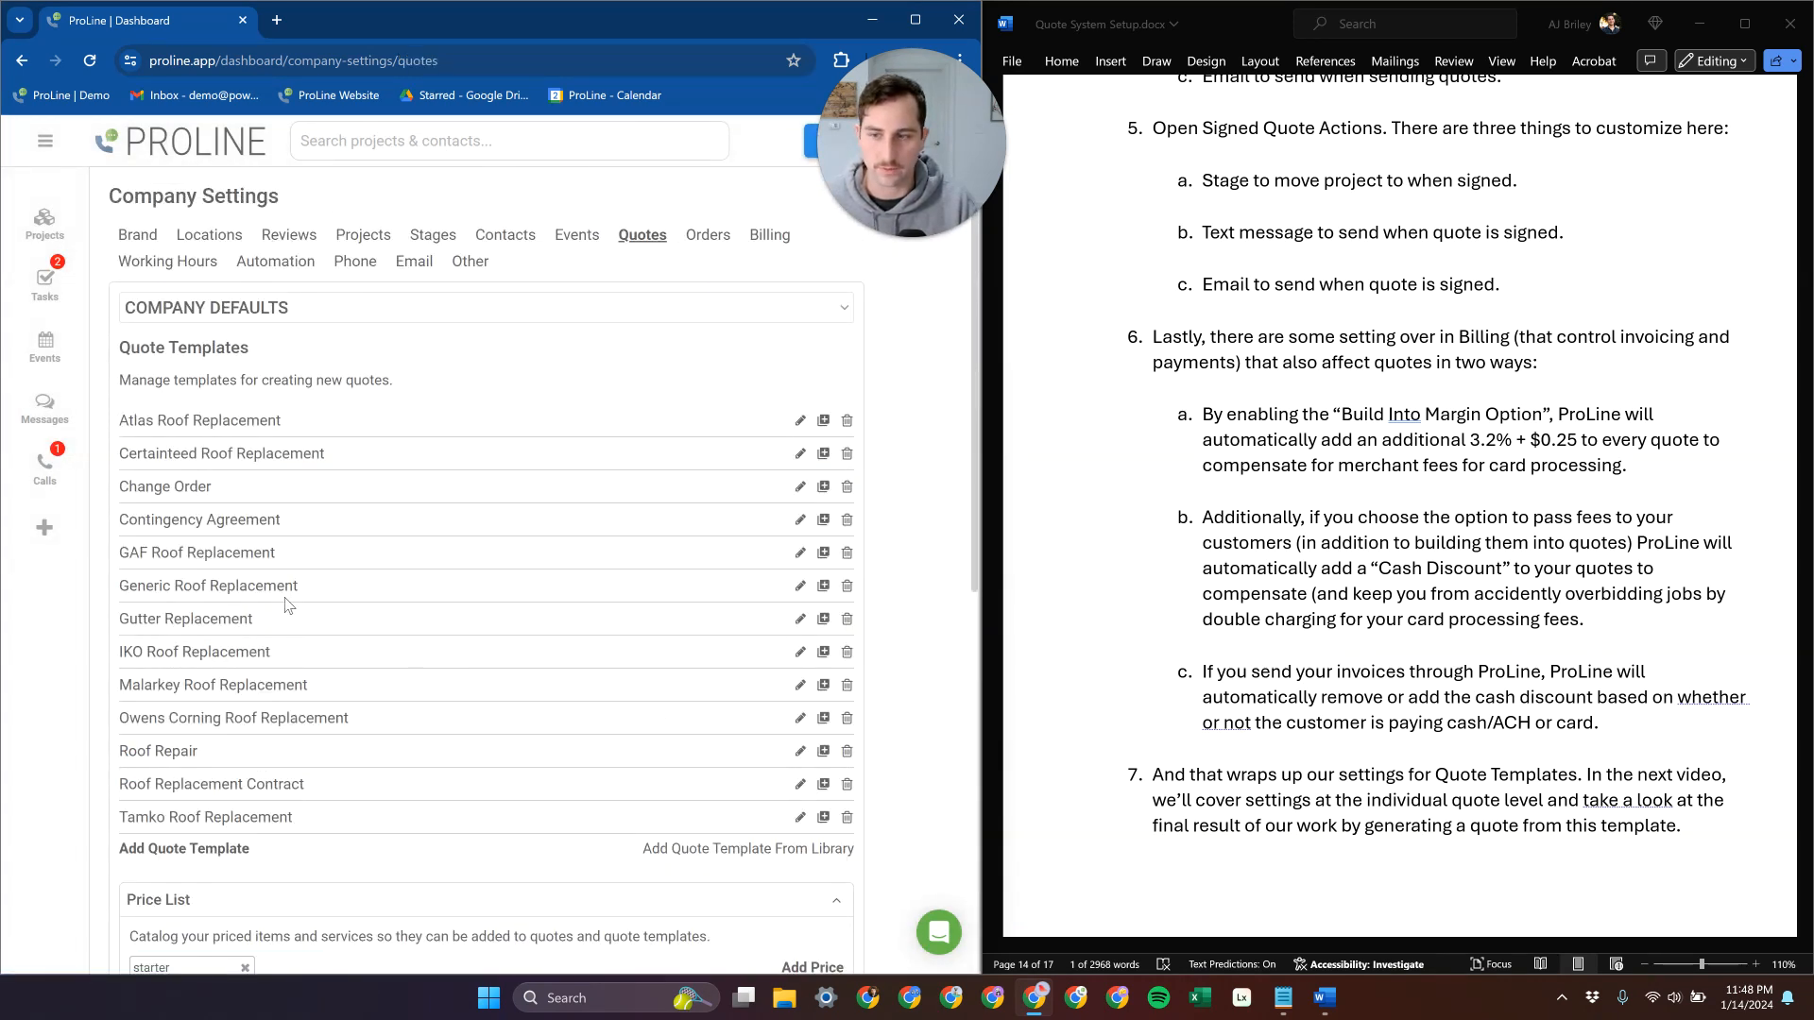
pyautogui.click(800, 586)
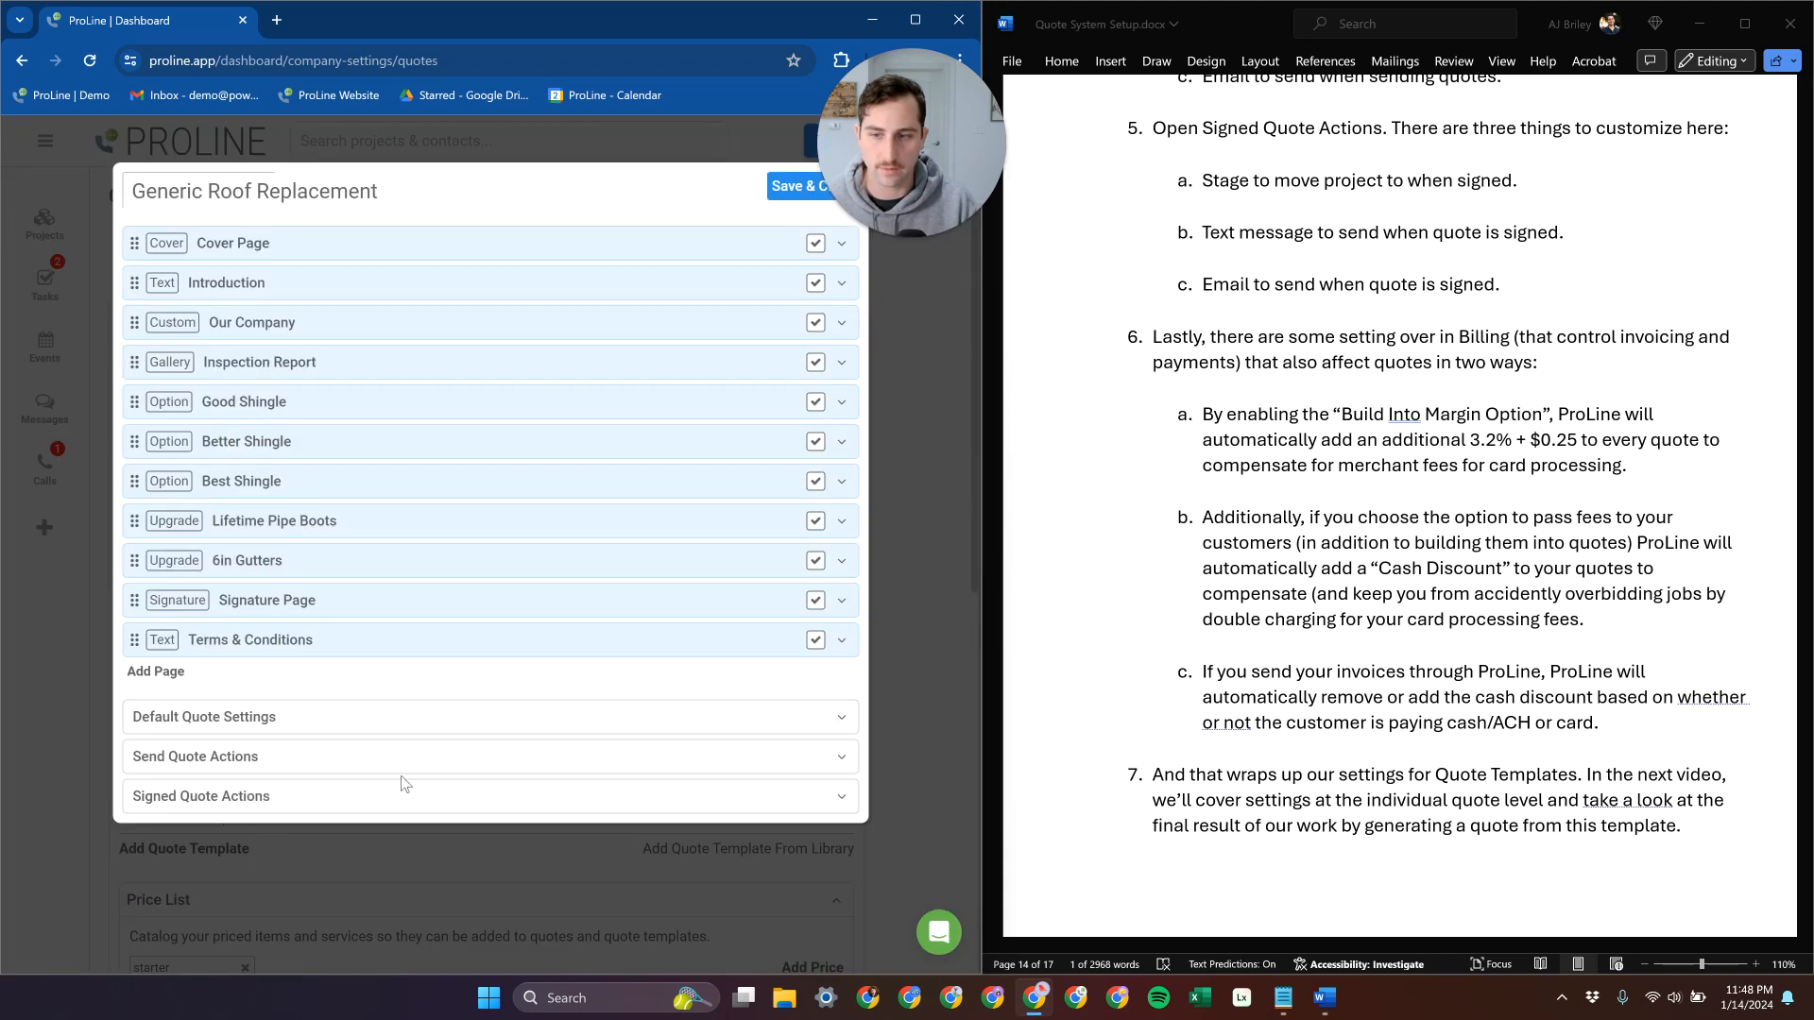
pyautogui.click(377, 732)
pyautogui.scroll(-10, 563, 618)
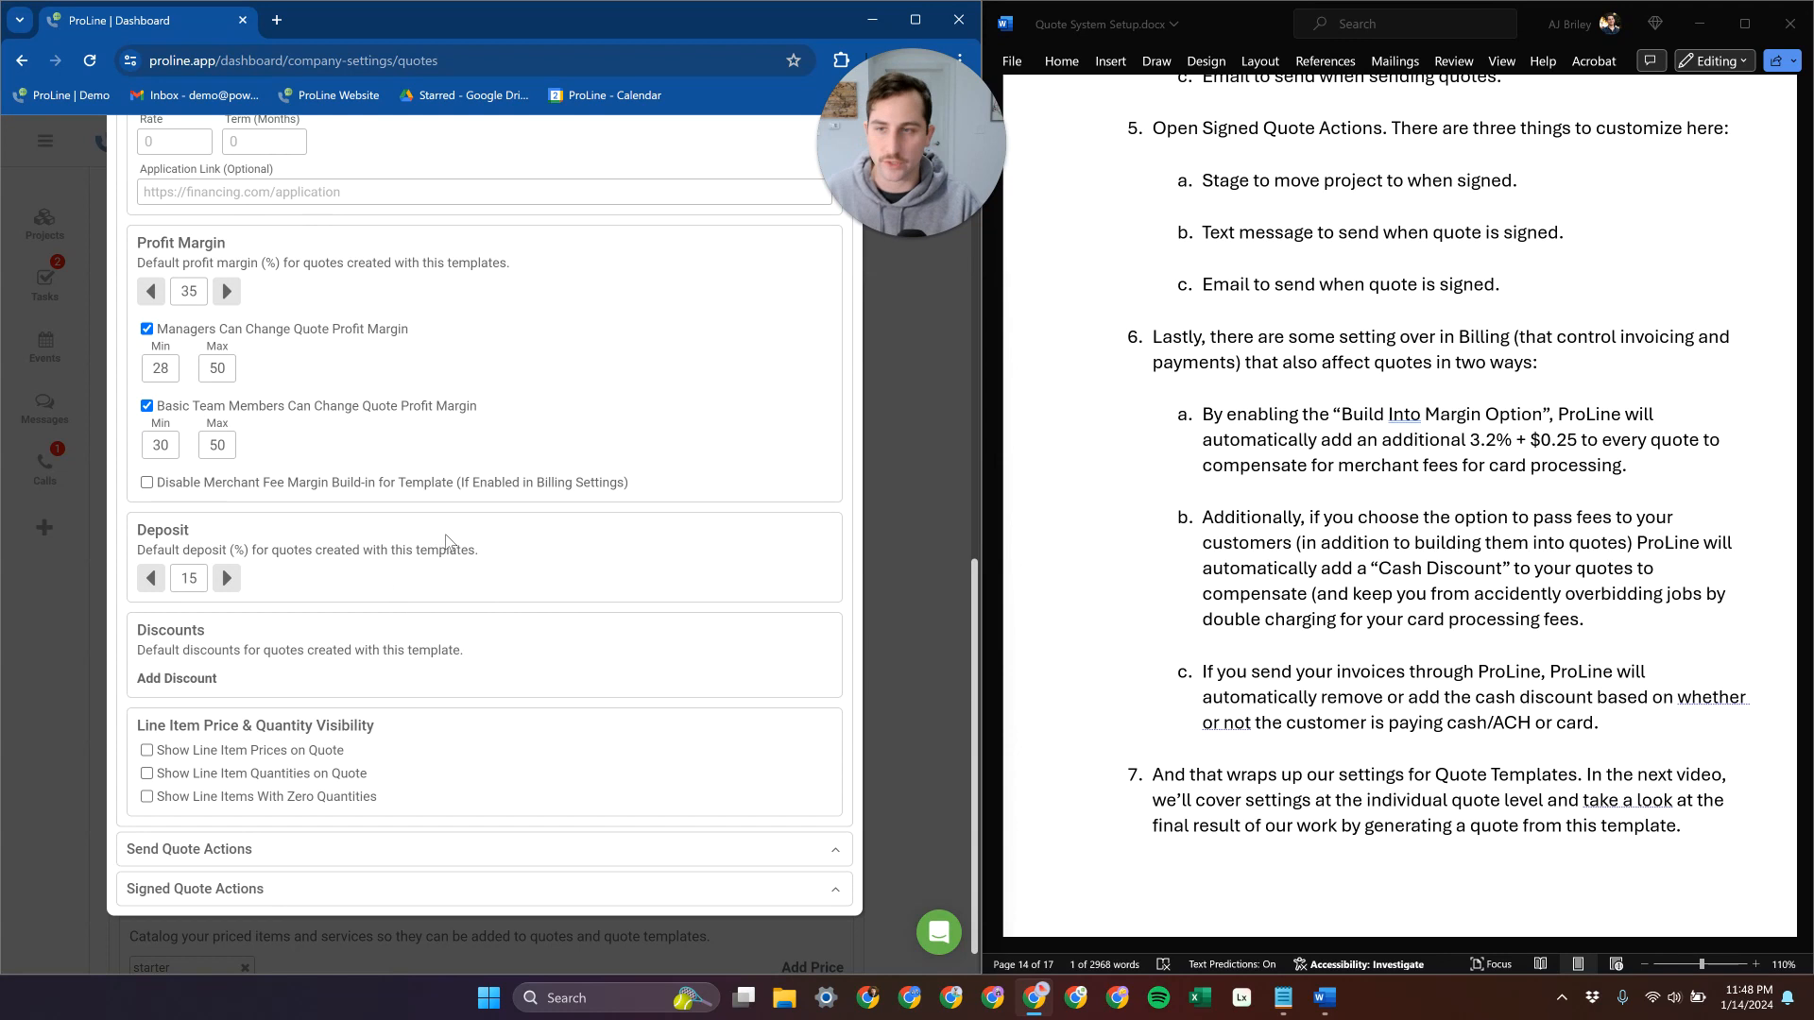
# - Collapse the Default Quote Settings and close the Generic Roof Replacement template without making changes
pyautogui.scroll(7, 579, 538)
pyautogui.scroll(3, 579, 539)
pyautogui.click(572, 705)
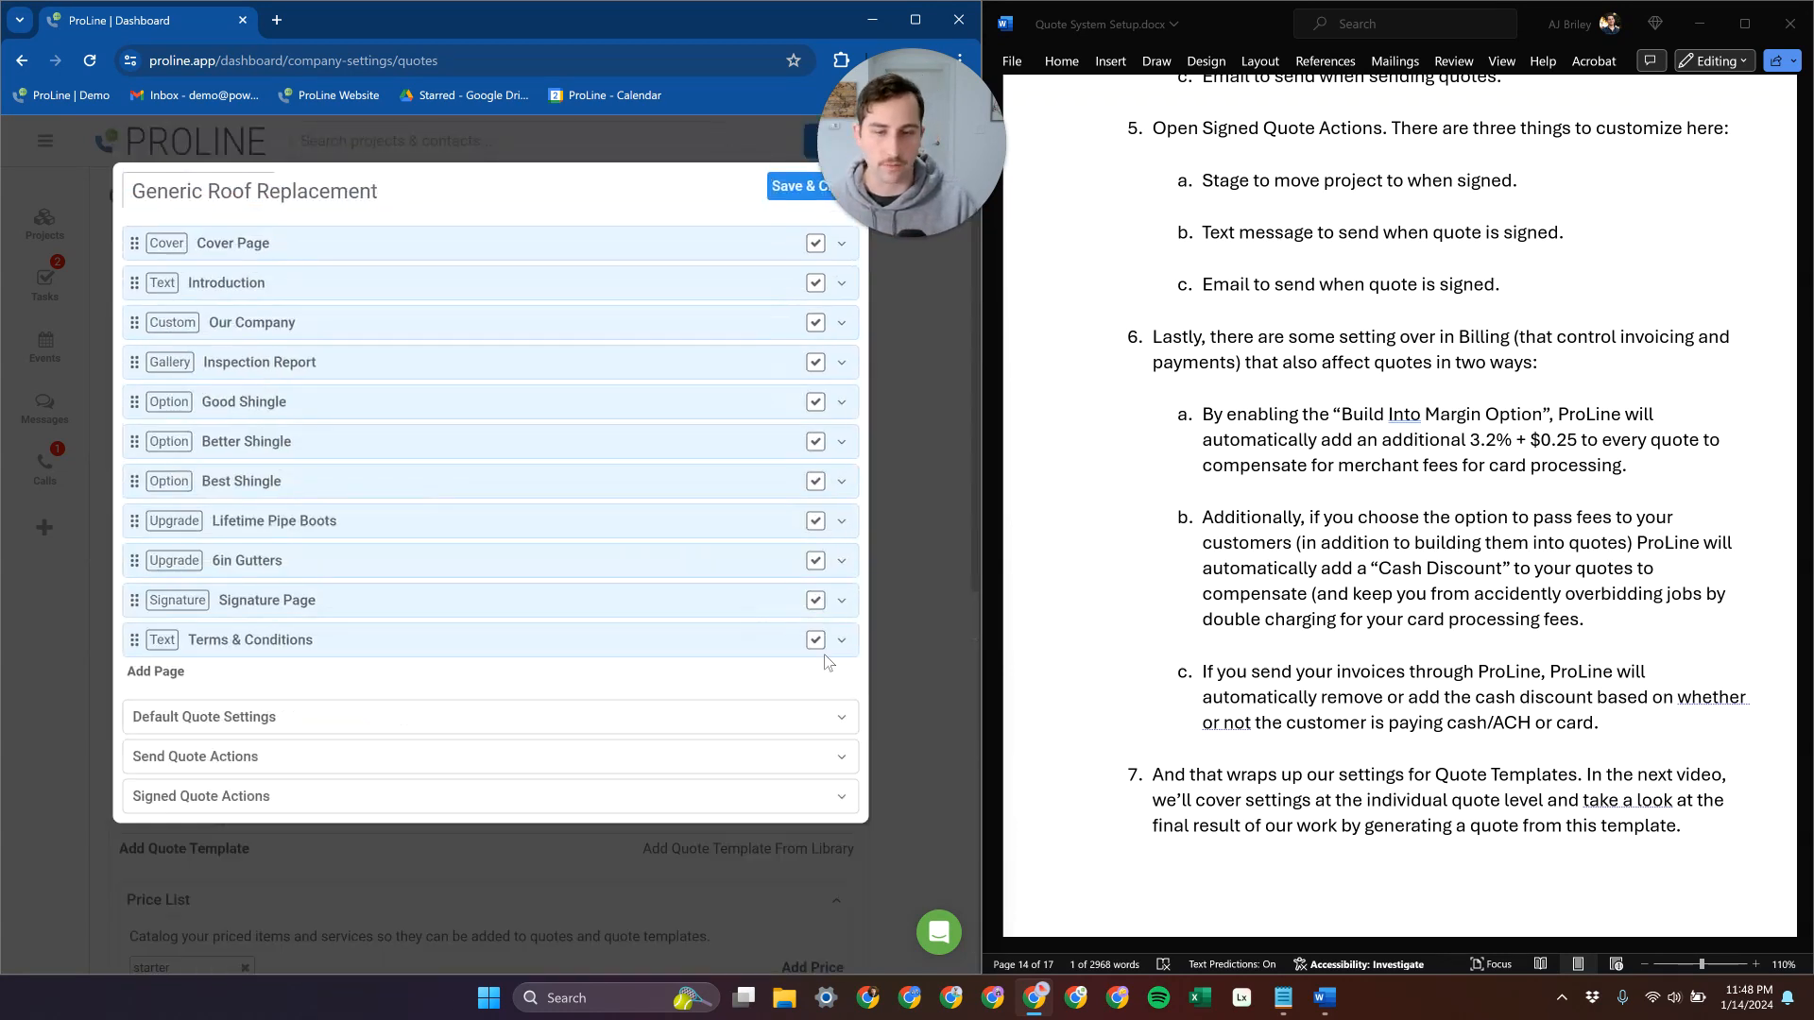
pyautogui.press('Escape')
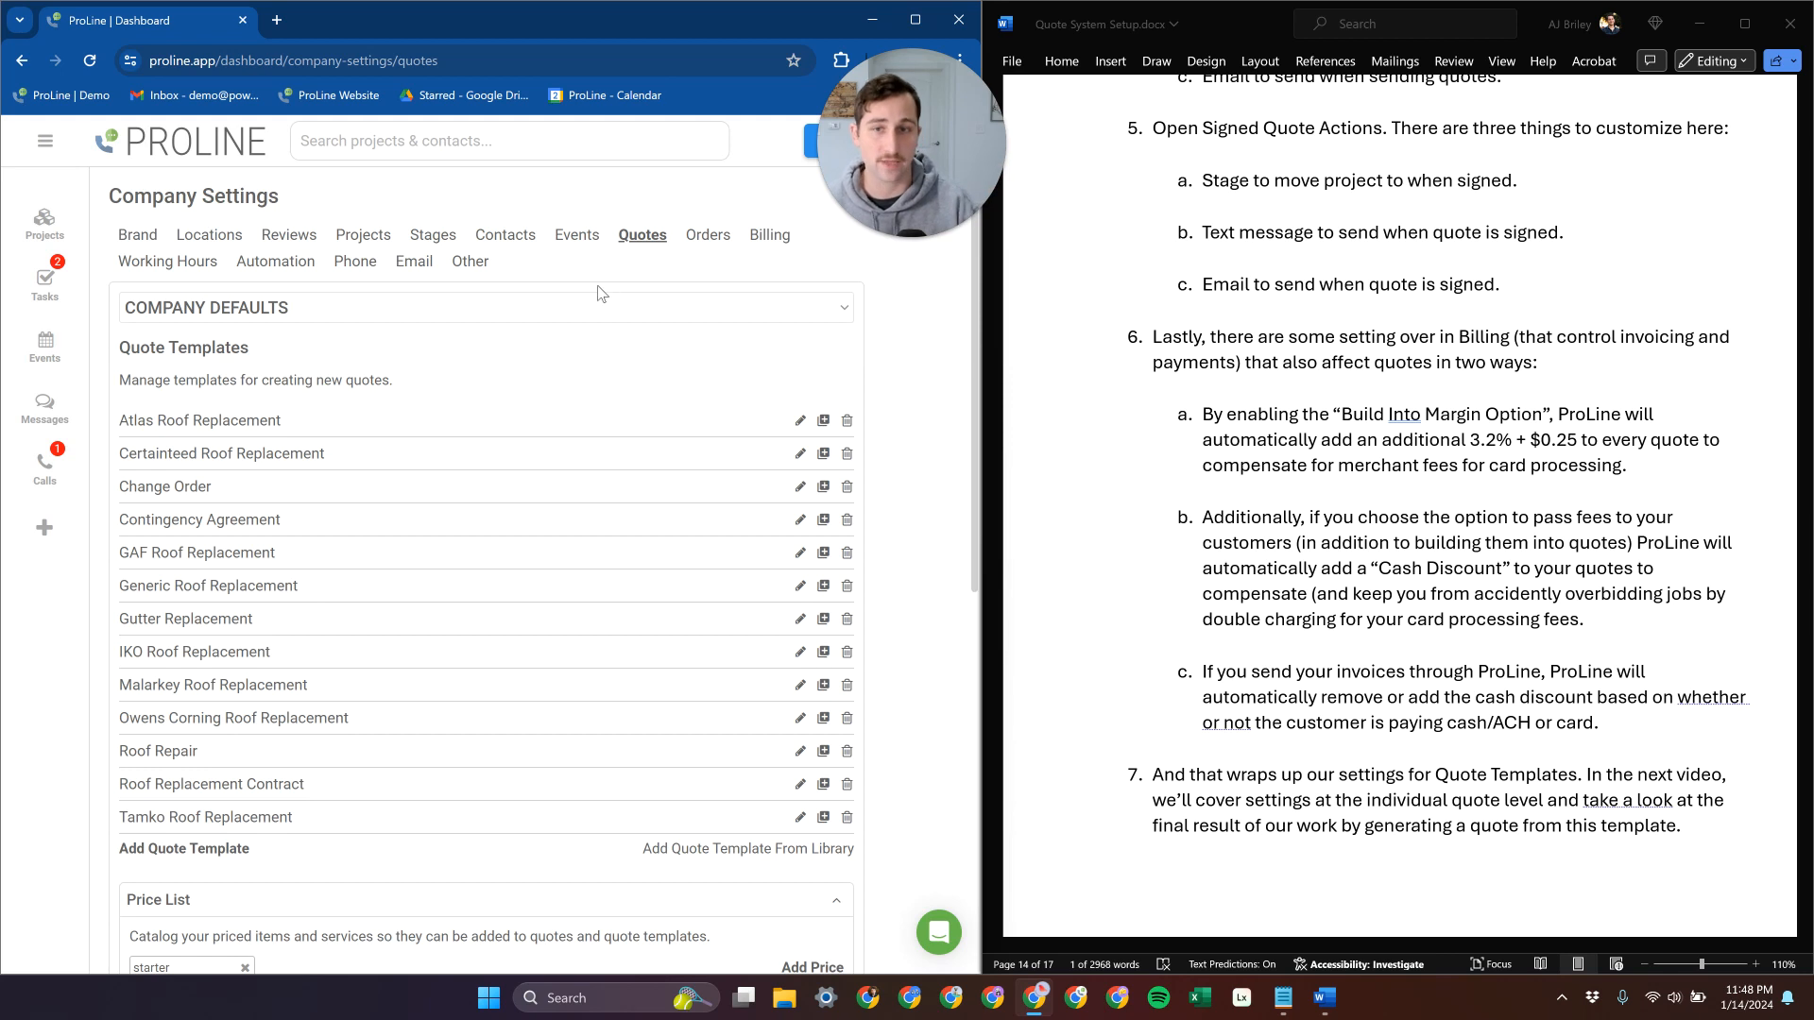
# - Return to the Billing settings and review the payment methods, card fee handling and ACH/eCheck fee handling
pyautogui.click(770, 236)
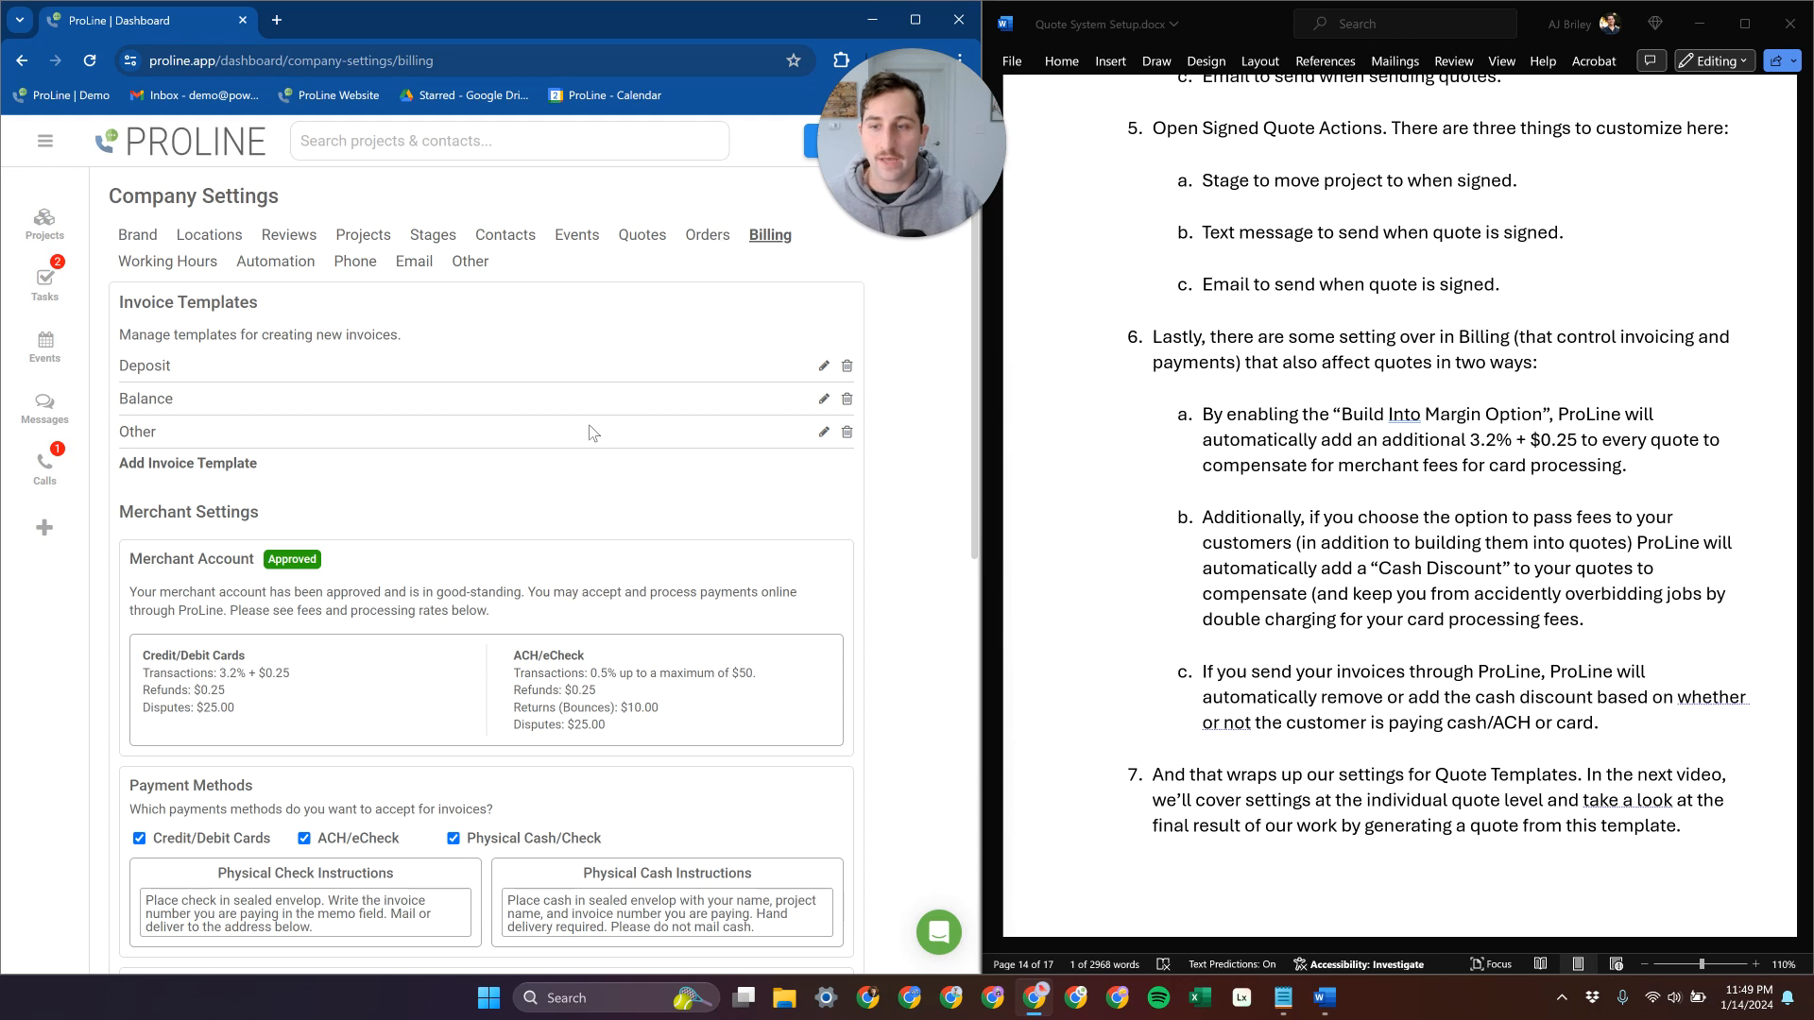
pyautogui.scroll(-7, 474, 442)
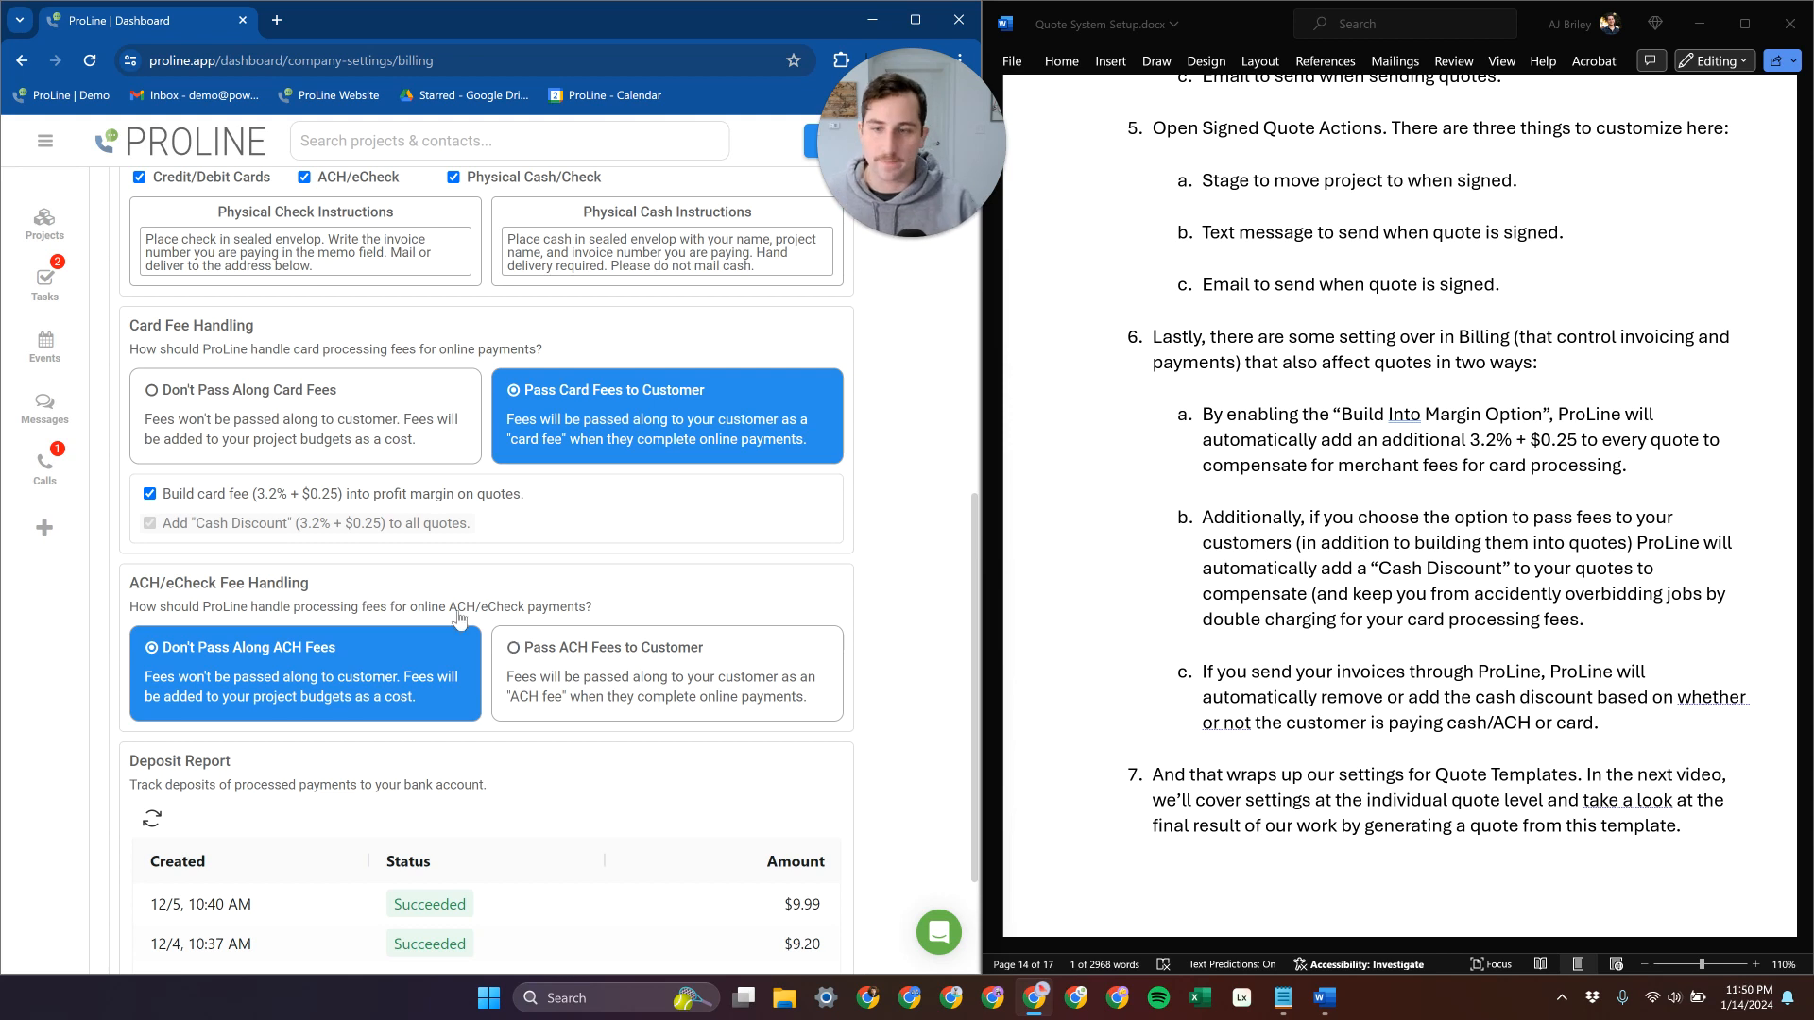
pyautogui.scroll(3, 523, 567)
pyautogui.scroll(-3, 578, 499)
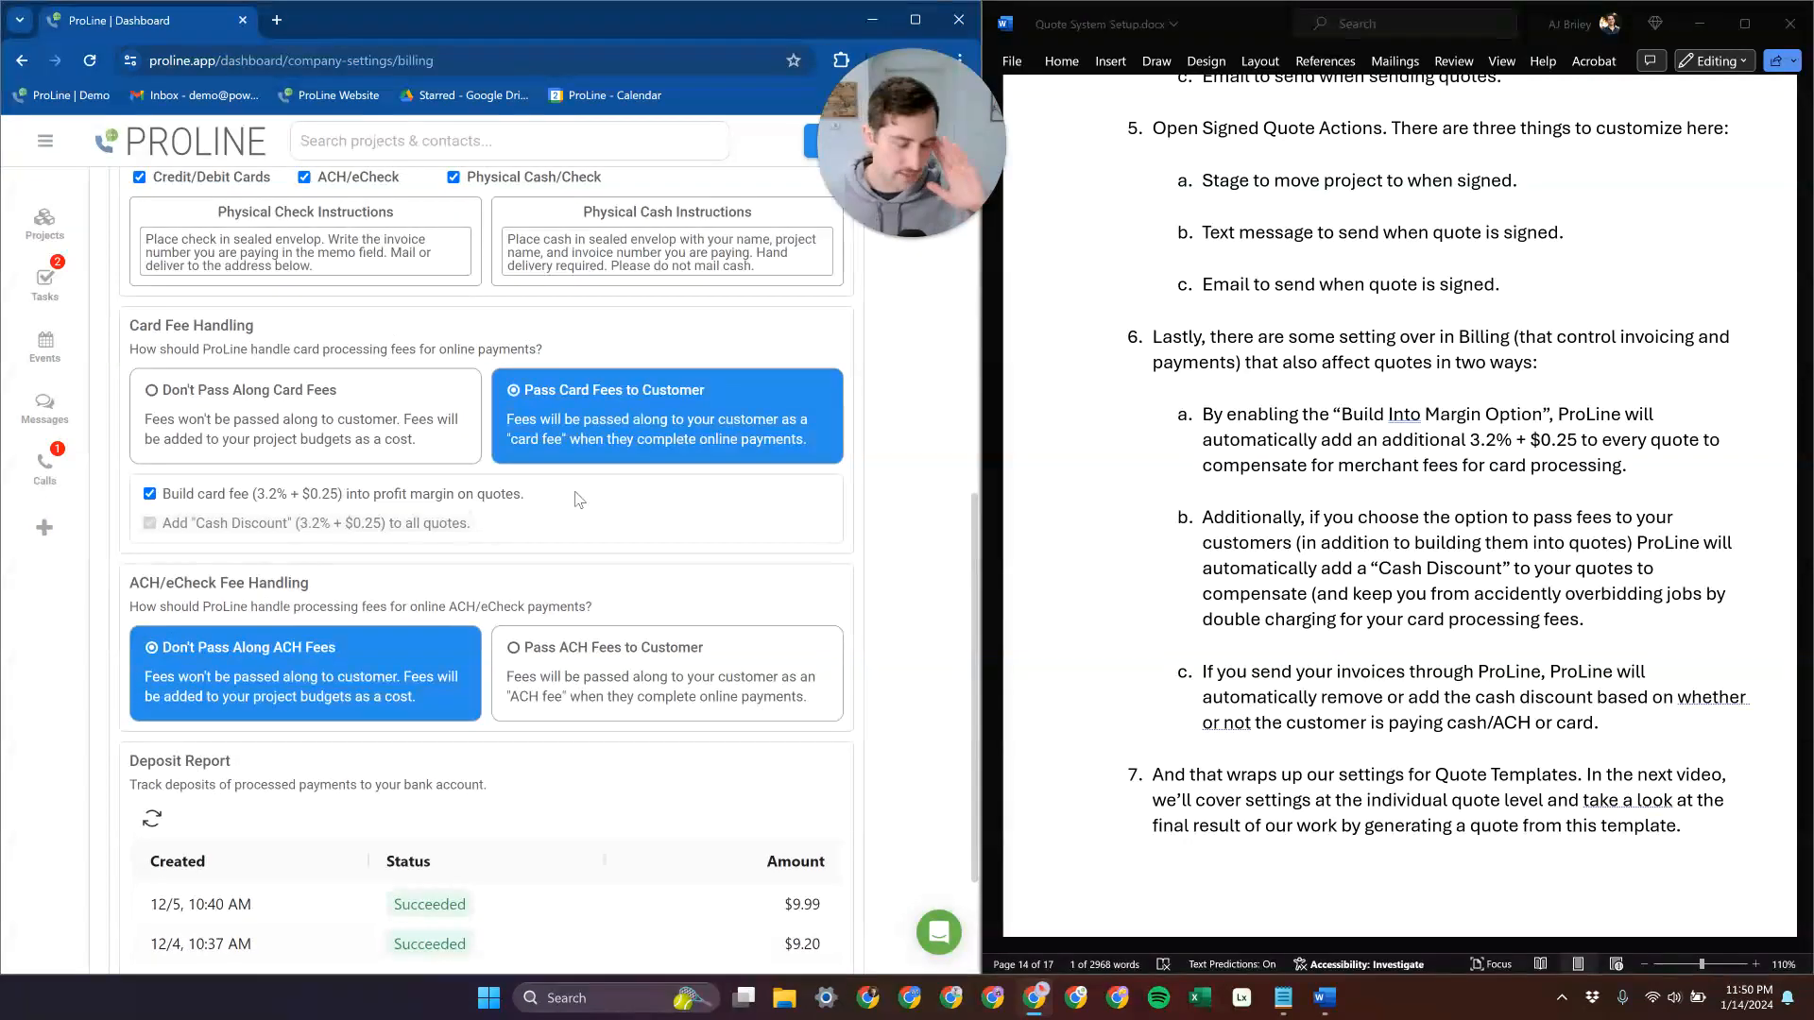
pyautogui.scroll(5, 548, 529)
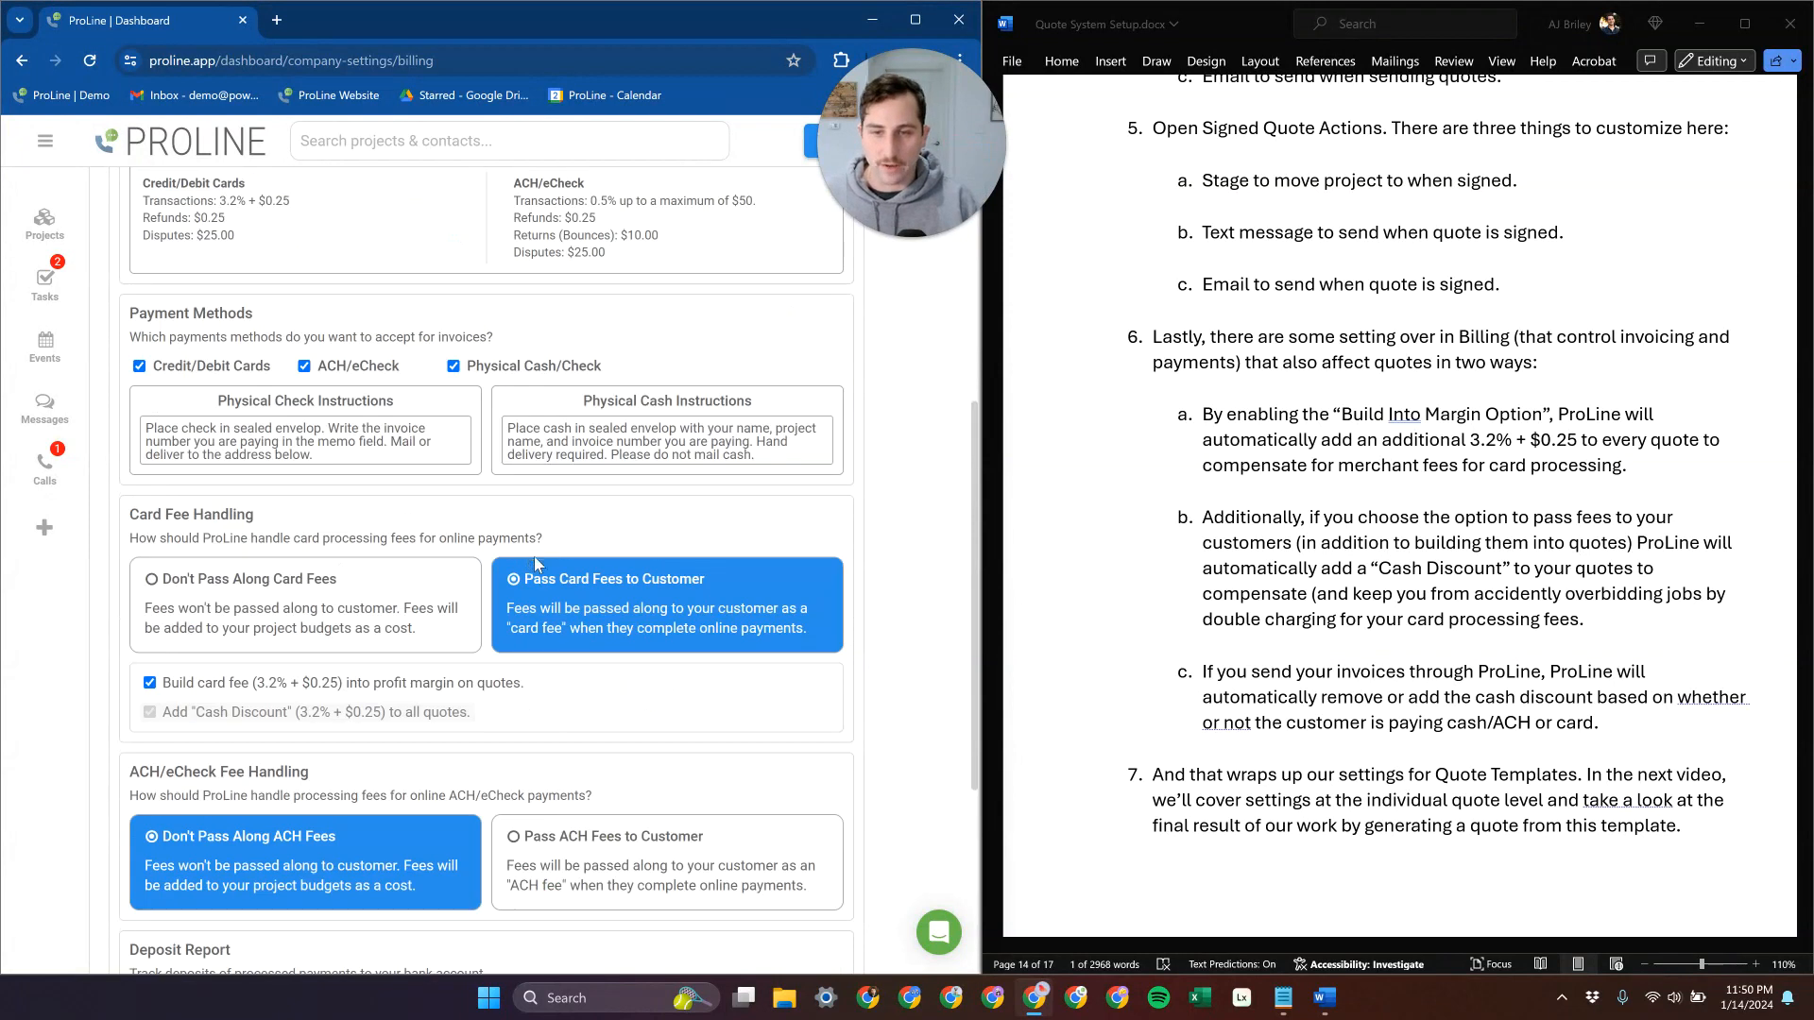
pyautogui.scroll(2, 500, 515)
pyautogui.scroll(-6, 510, 482)
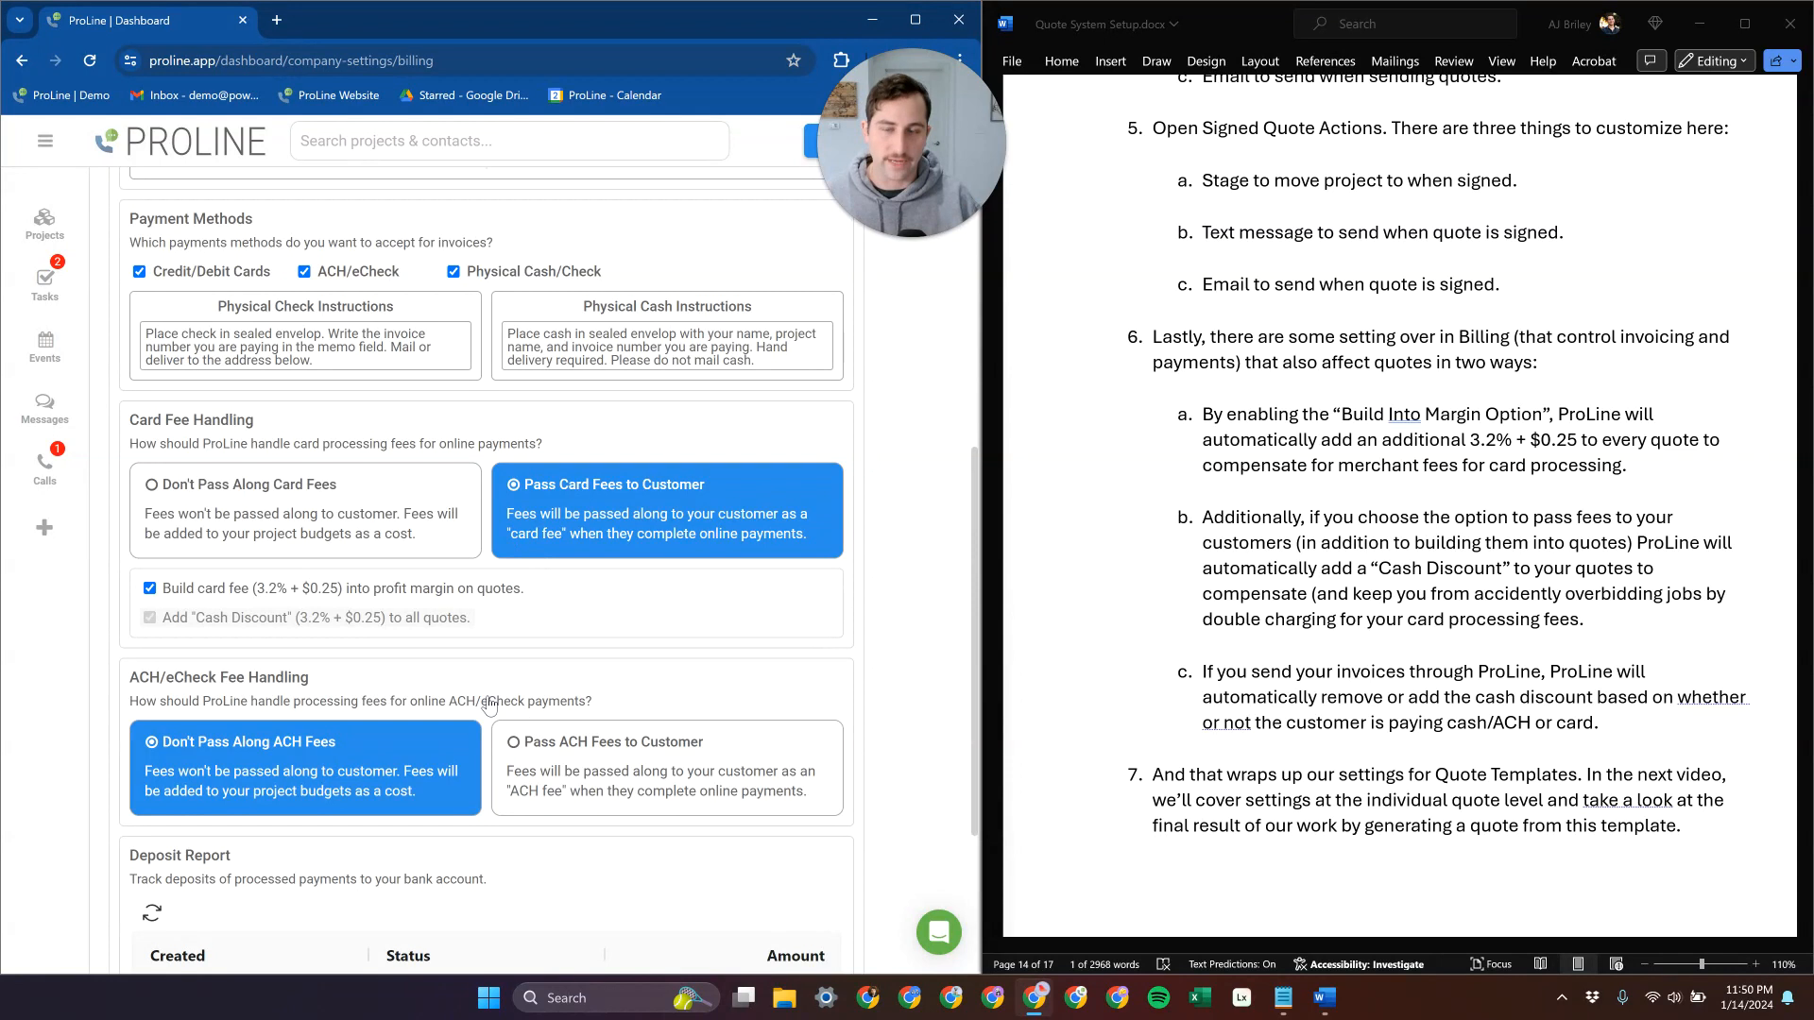
pyautogui.scroll(3, 436, 669)
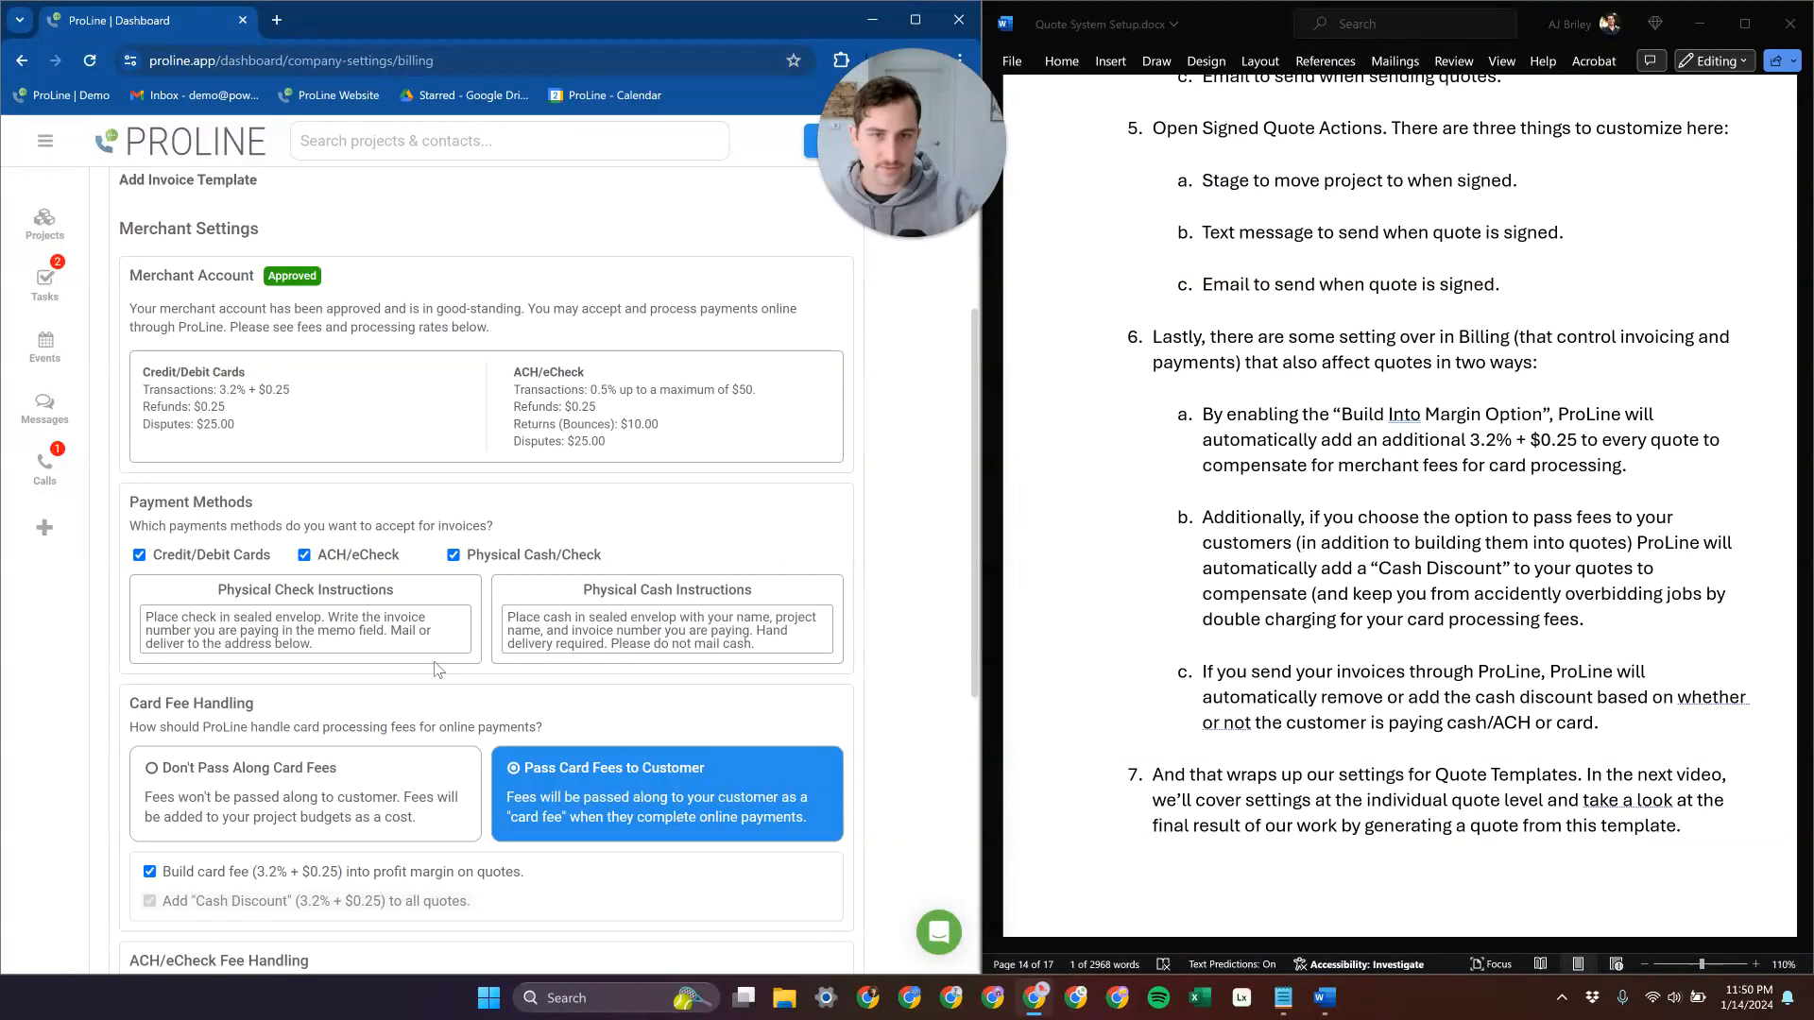
pyautogui.scroll(3, 437, 669)
pyautogui.scroll(-5, 756, 553)
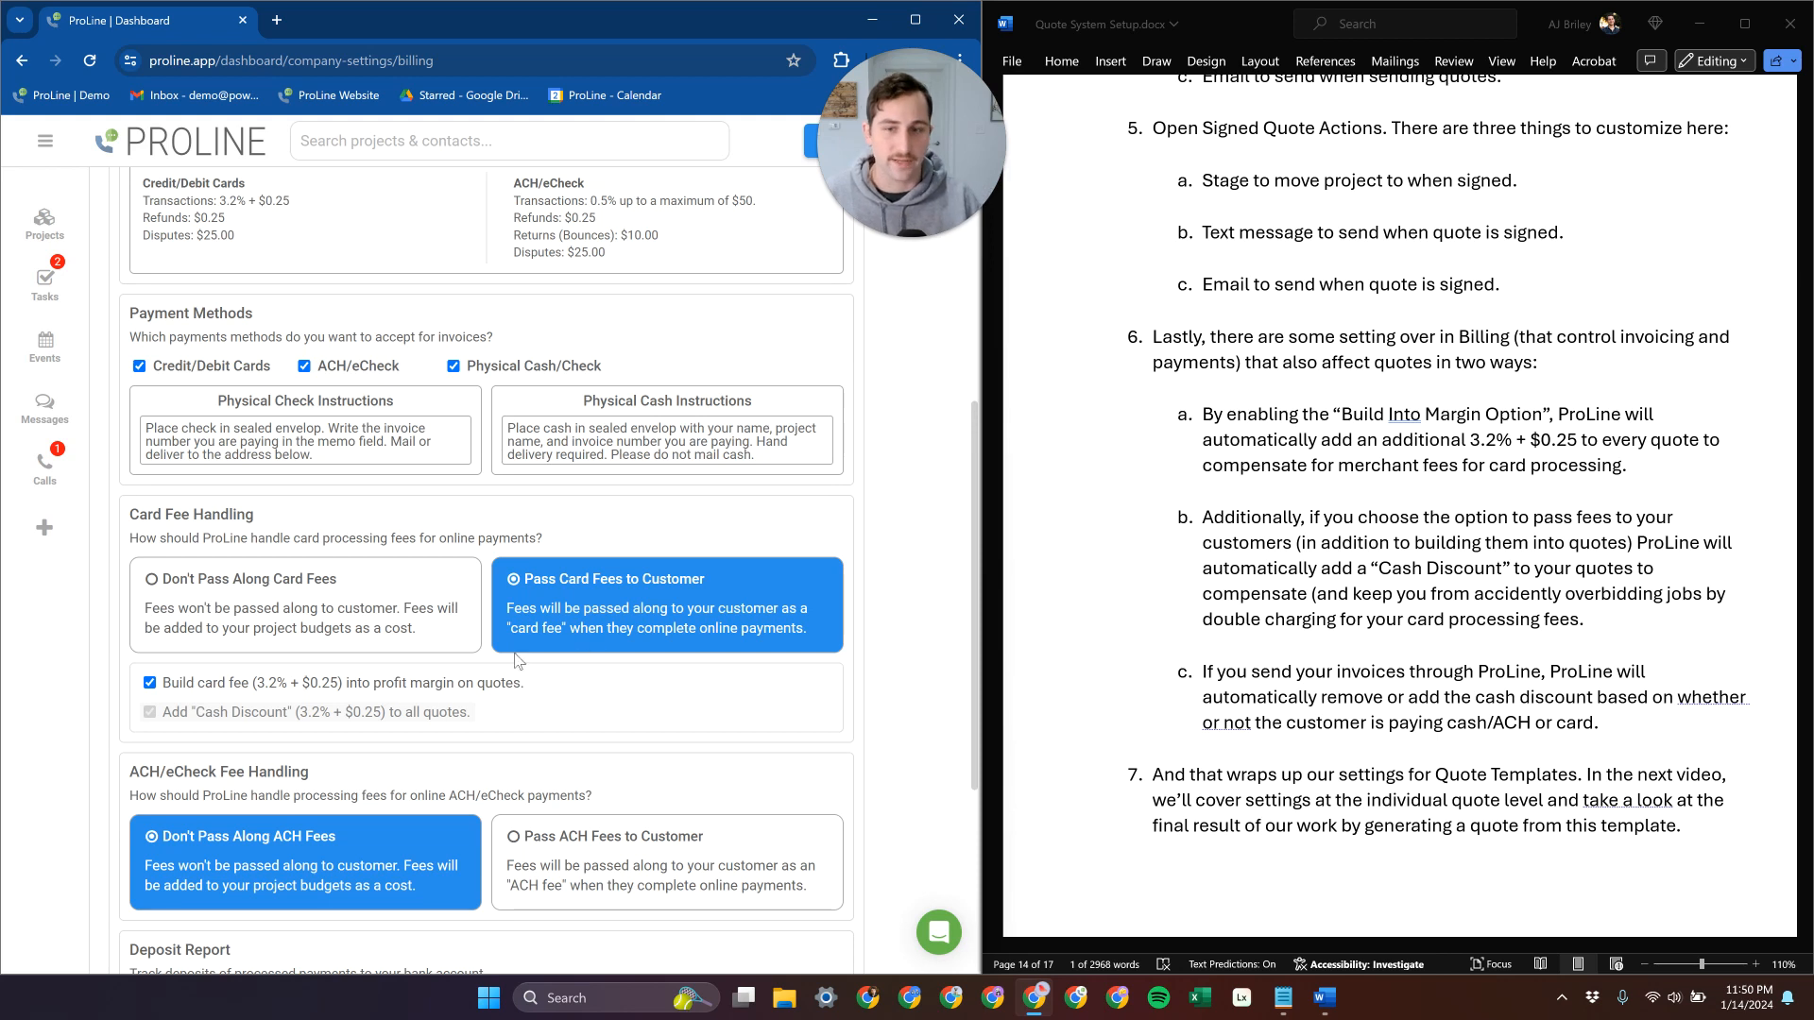
# - Look in the Word setup document at the next section, on generating, customizing and sending a quote
pyautogui.scroll(-5, 1194, 629)
pyautogui.scroll(-1, 1194, 631)
pyautogui.scroll(1, 1194, 631)
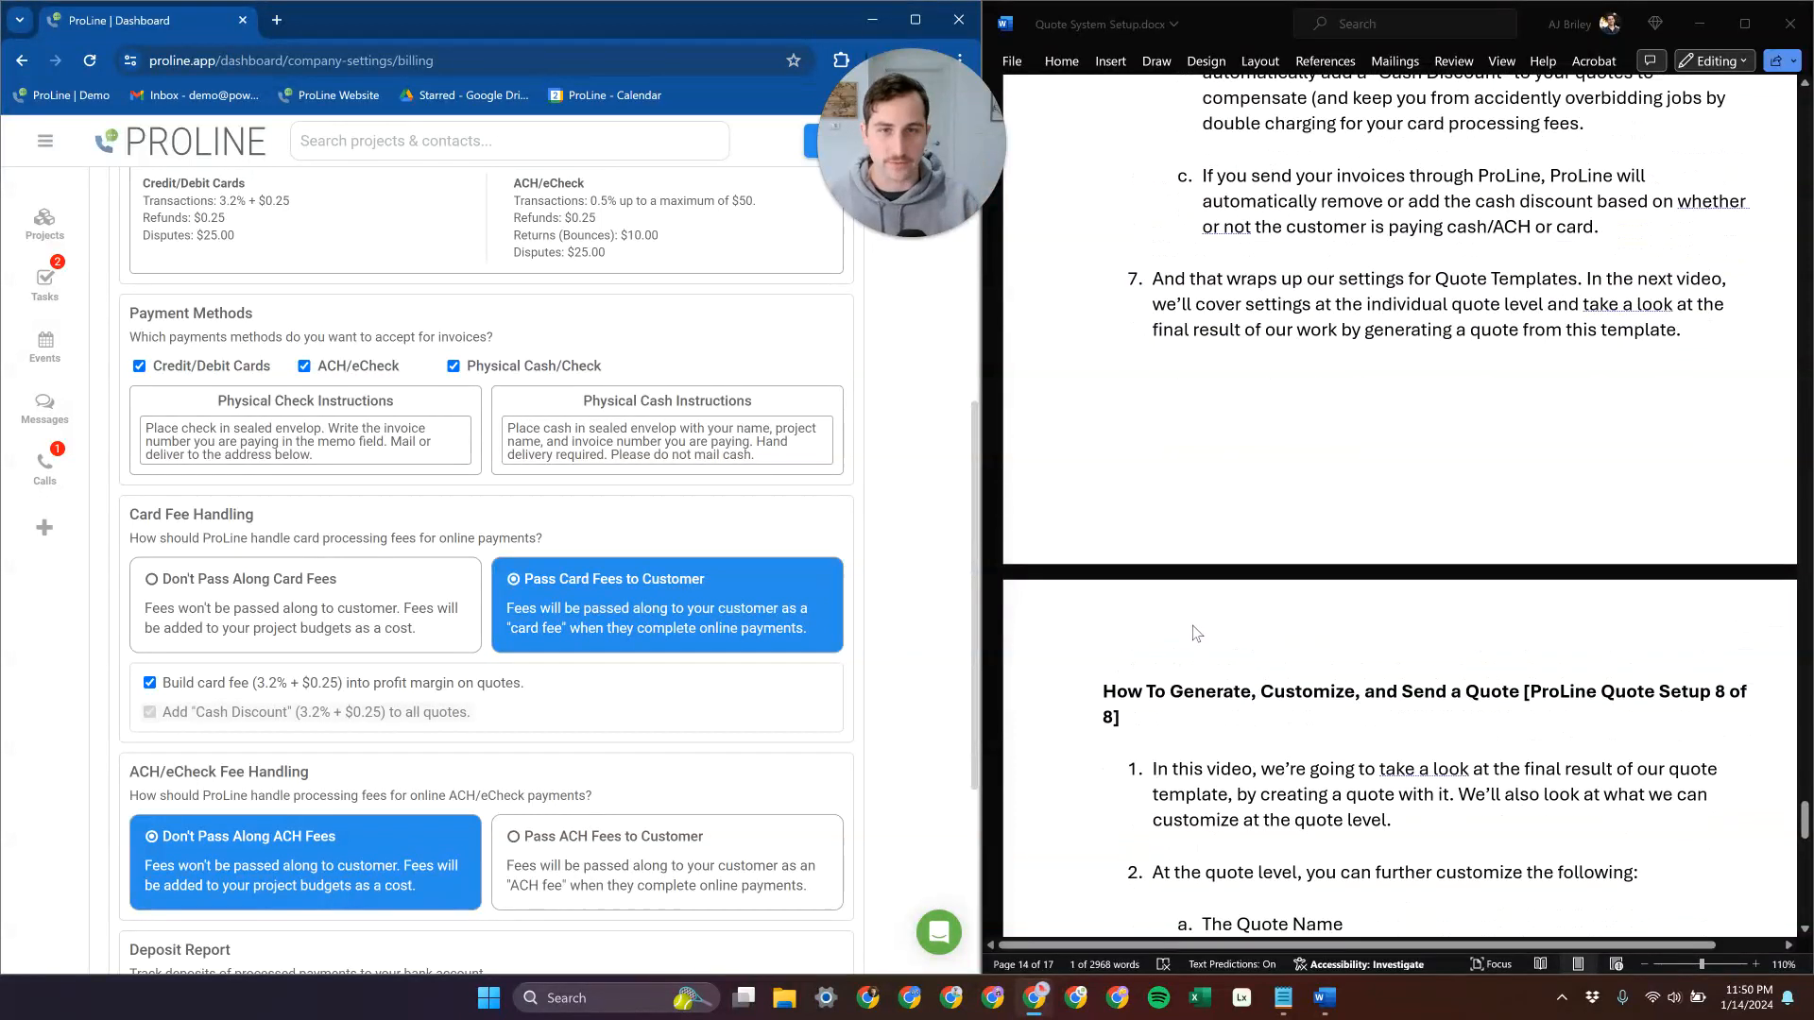